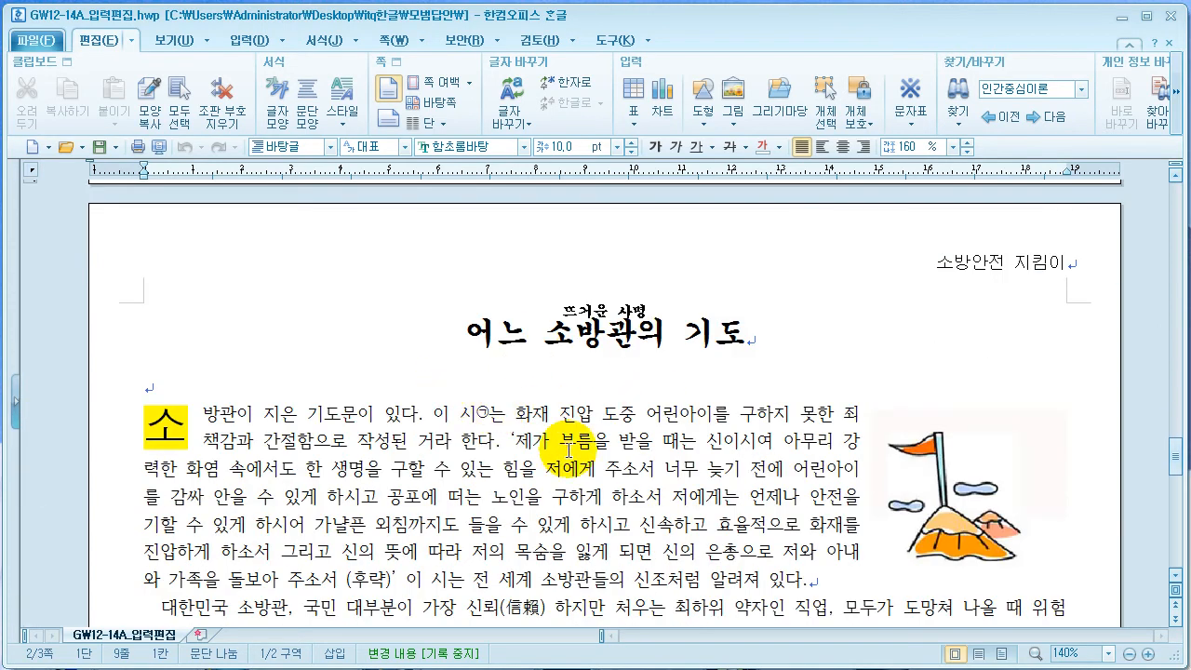
Insert a rectangle of the default 30 × 30 mm size on the page below item 4
scroll(566, 449, "up", 10)
scroll(373, 428, "up", 5)
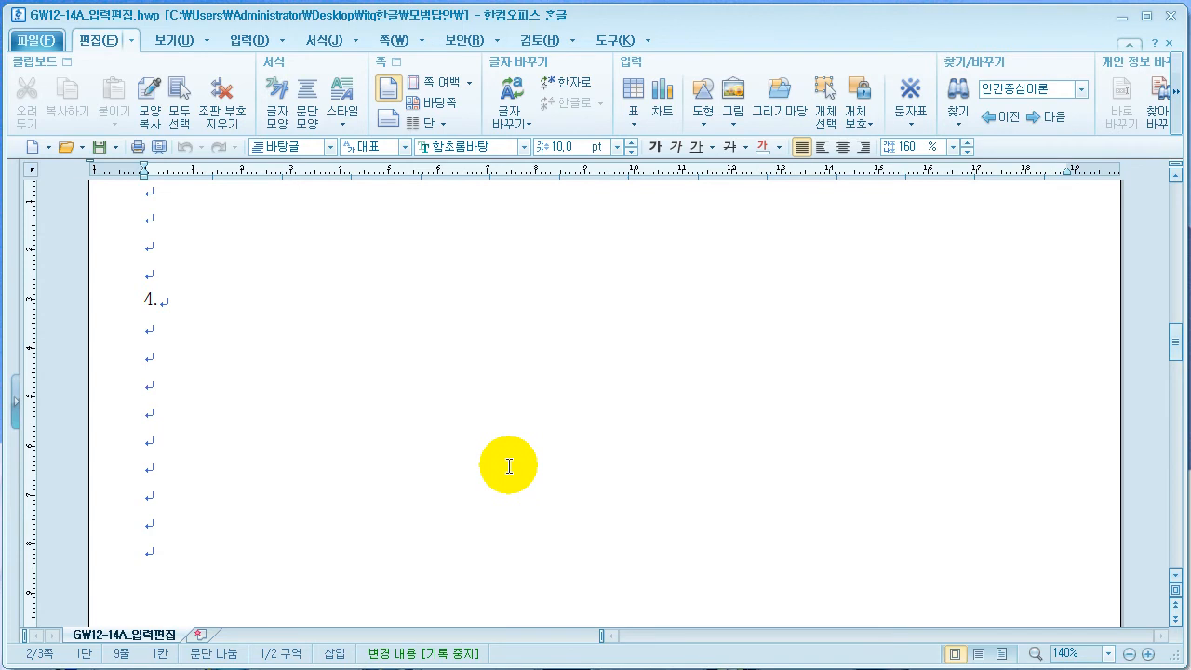
scroll(509, 466, "down", 2)
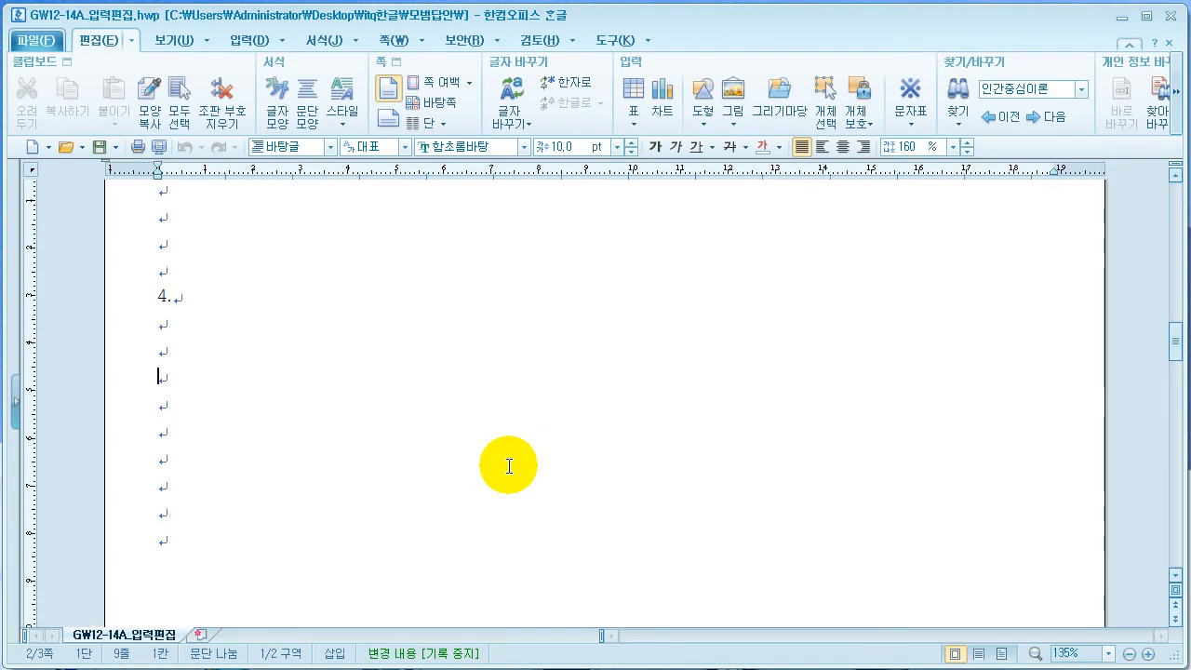
scroll(509, 466, "down", 1)
scroll(505, 465, "down", 1)
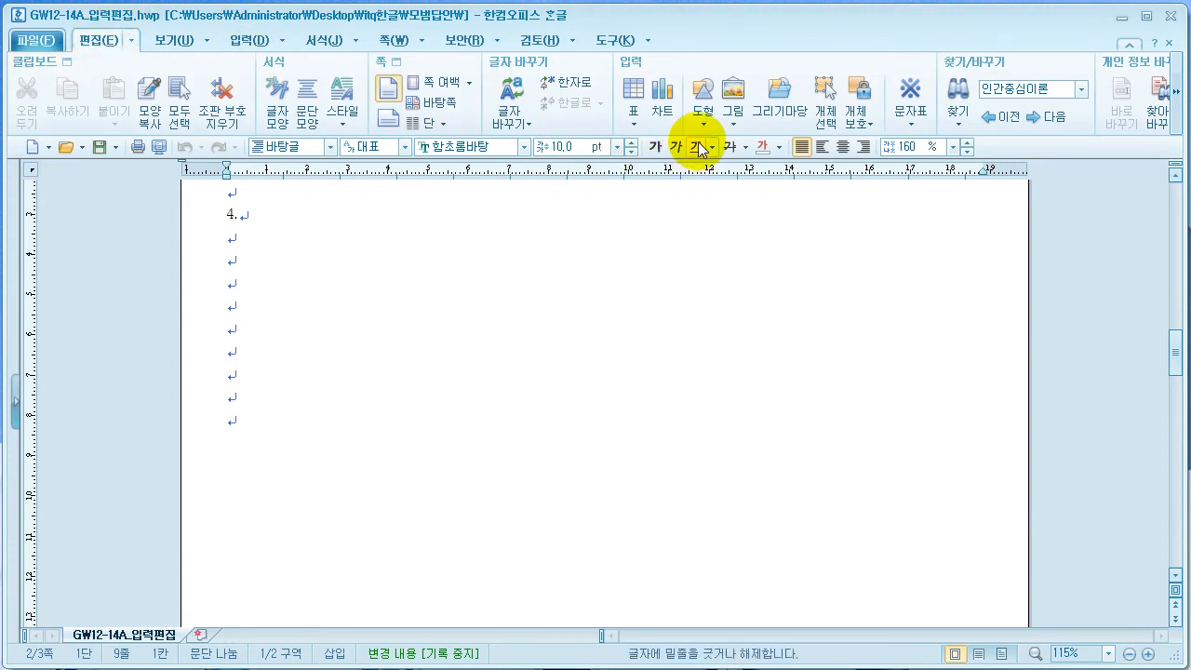
left_click(704, 121)
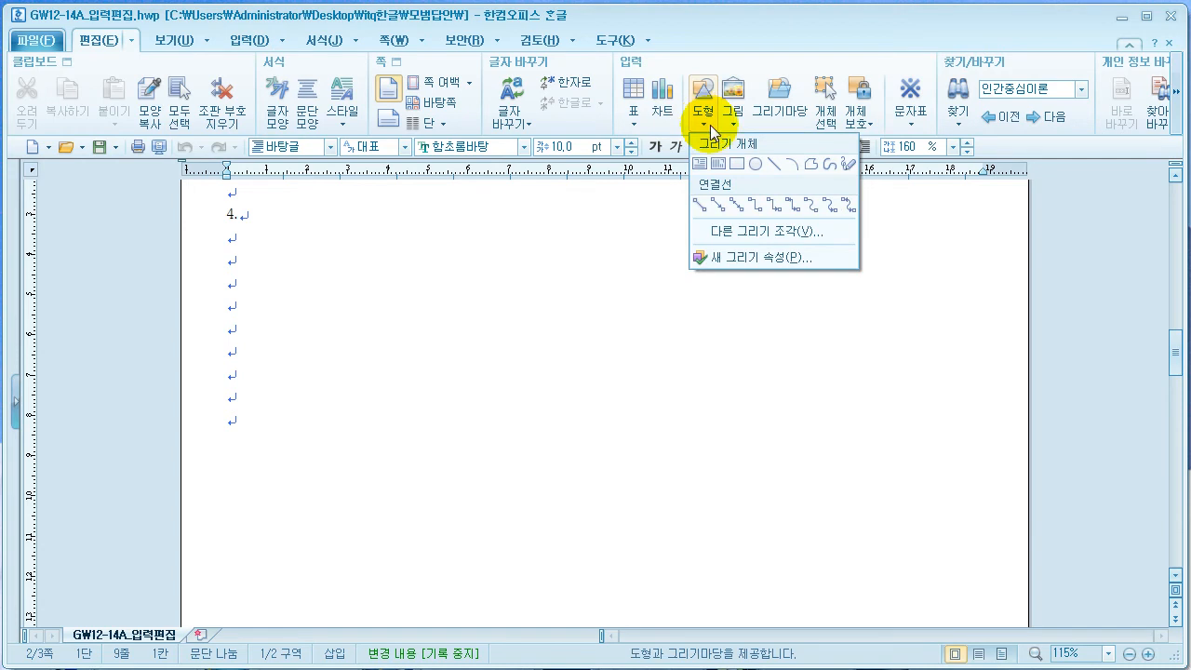
left_click(736, 166)
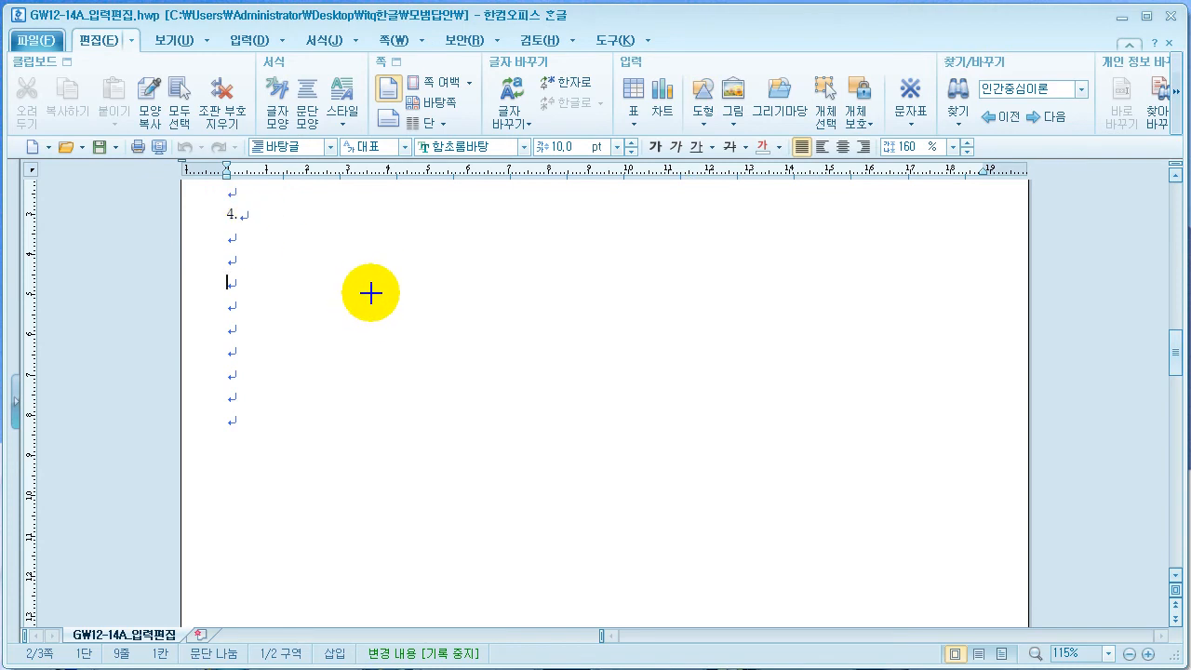
left_click(372, 292)
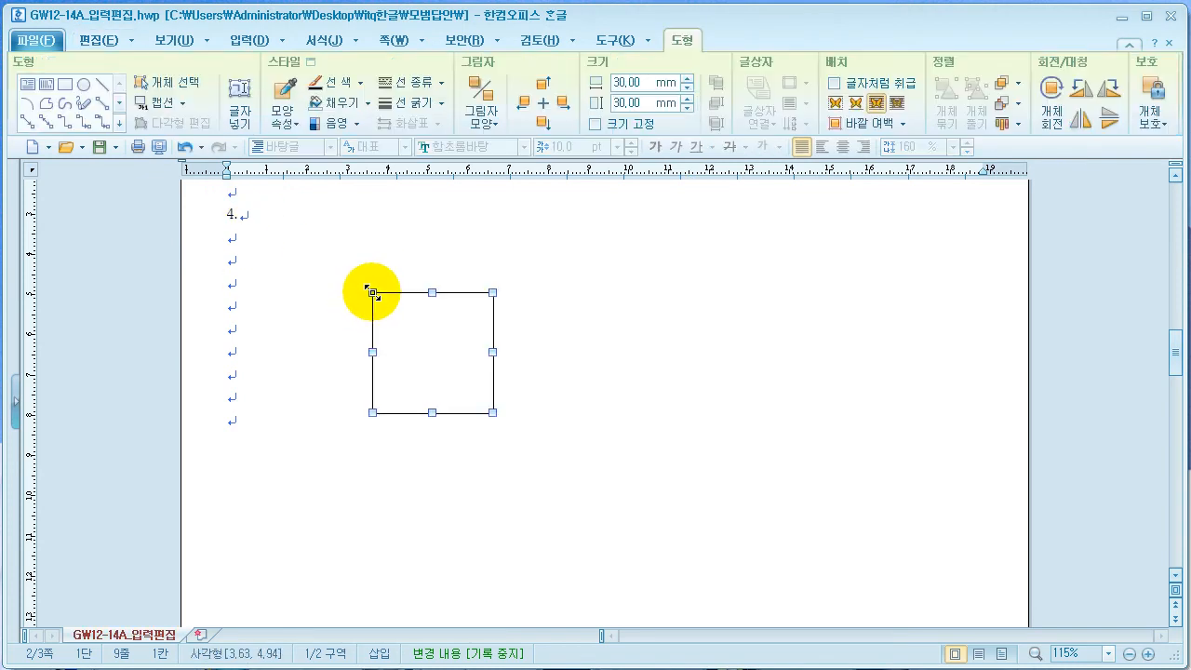
Set the rectangle's width to 120 mm and height to 140 mm, and lock its size
double_click(418, 347)
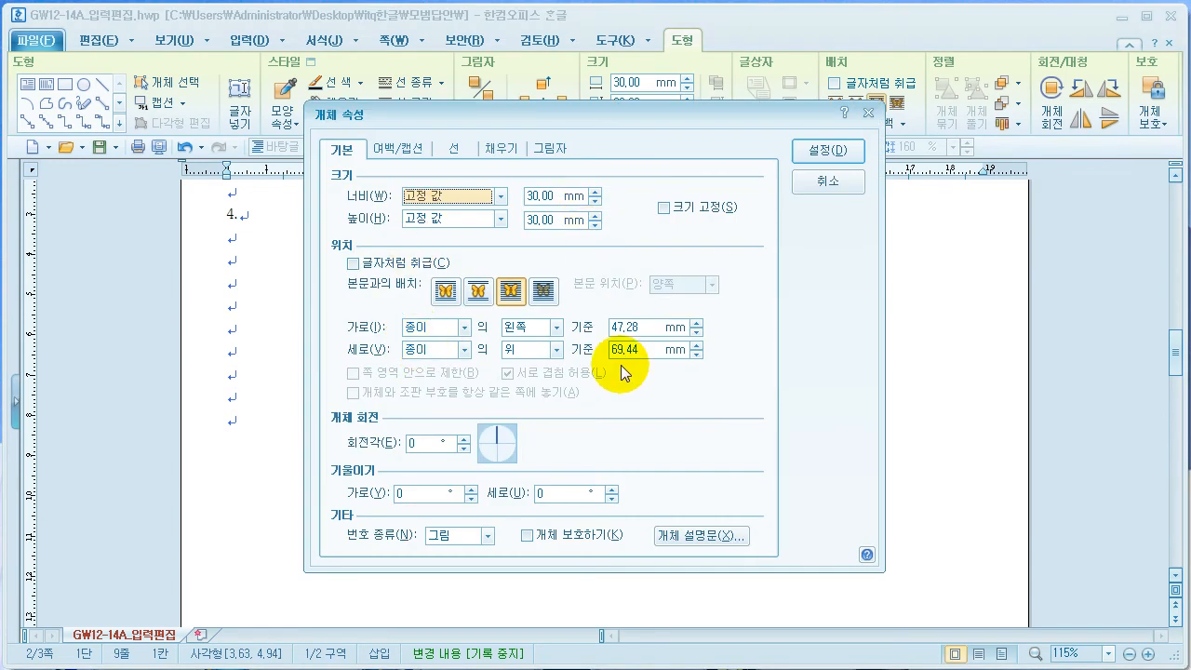
key("Tab")
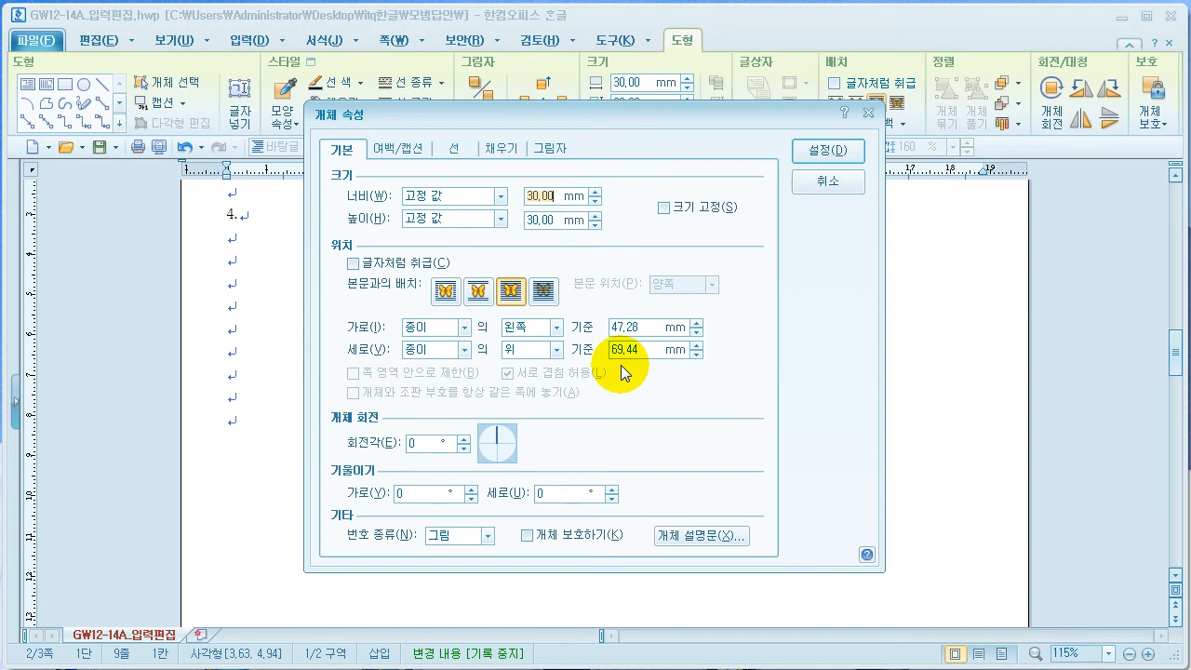
type("120")
key("Tab")
key("Tab")
type("140")
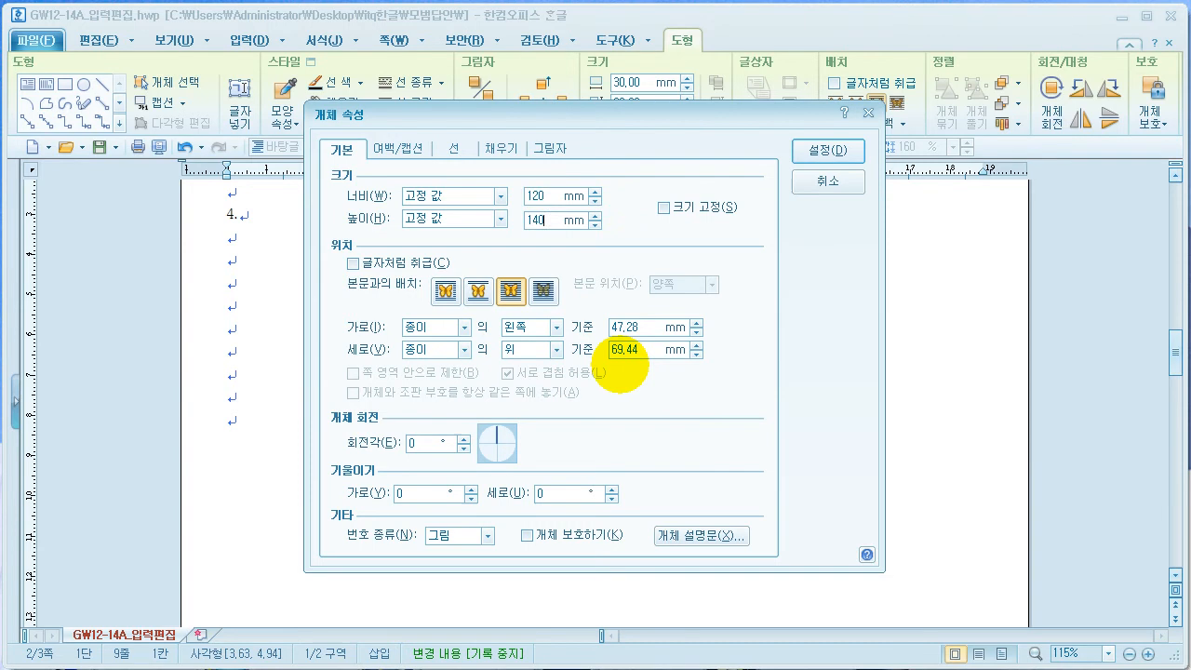
left_click(663, 208)
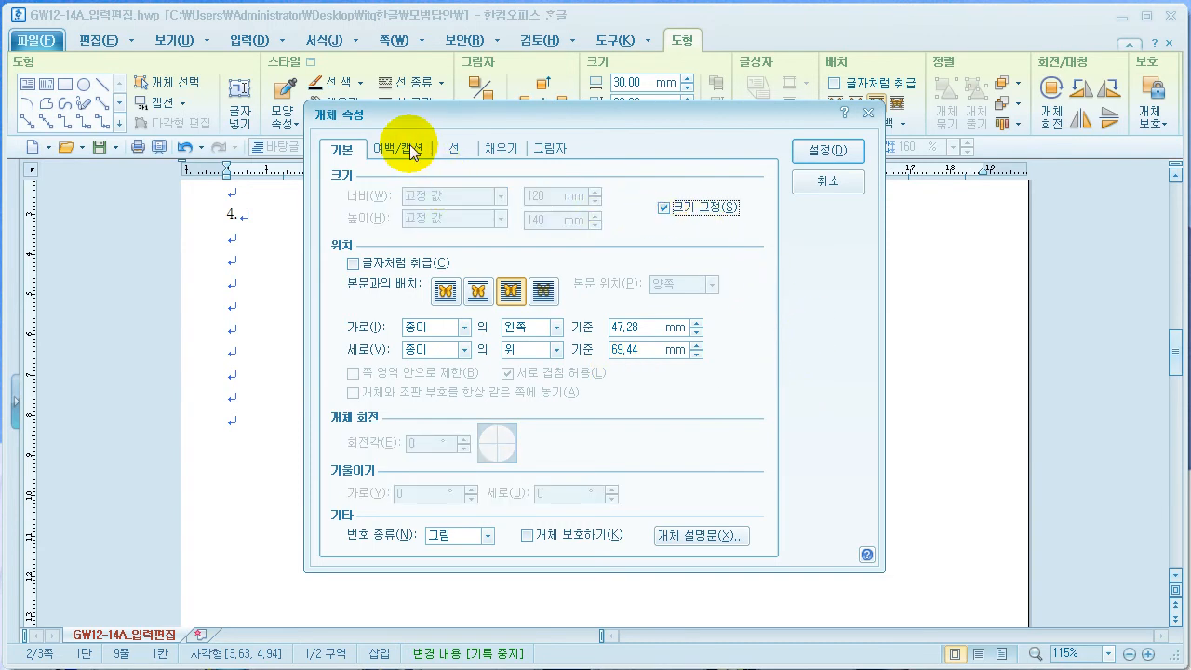
Fill the rectangle with a pale blue-green face color and shift it slightly to the right on the page
left_click(455, 150)
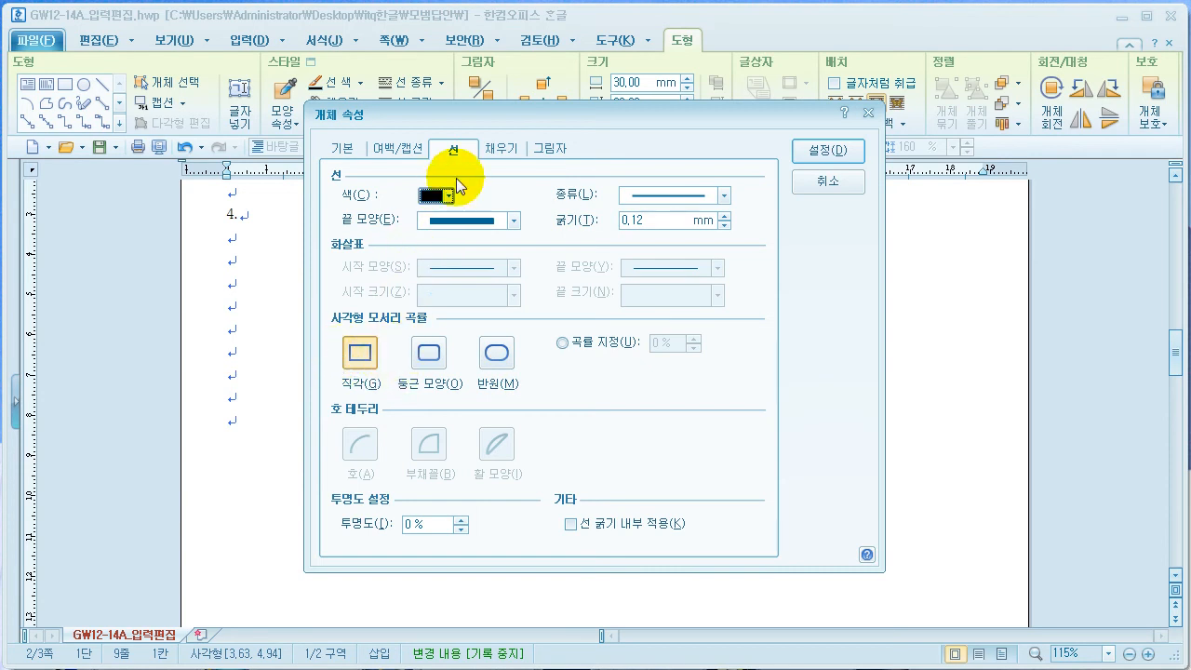
left_click(502, 156)
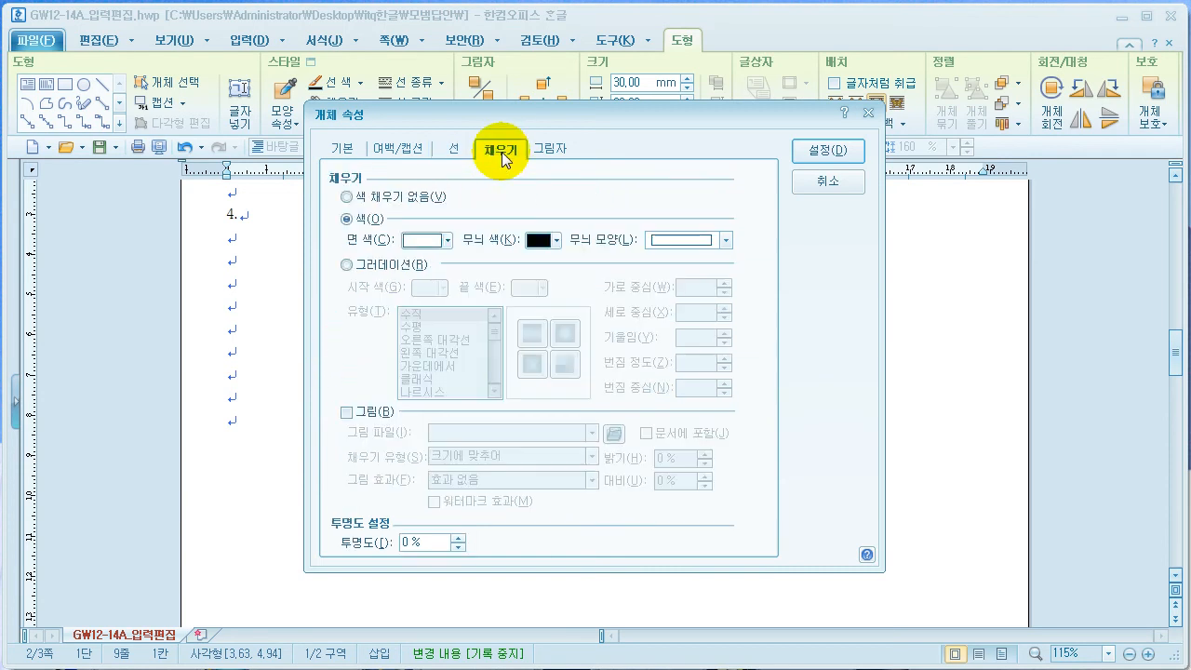
left_click(415, 242)
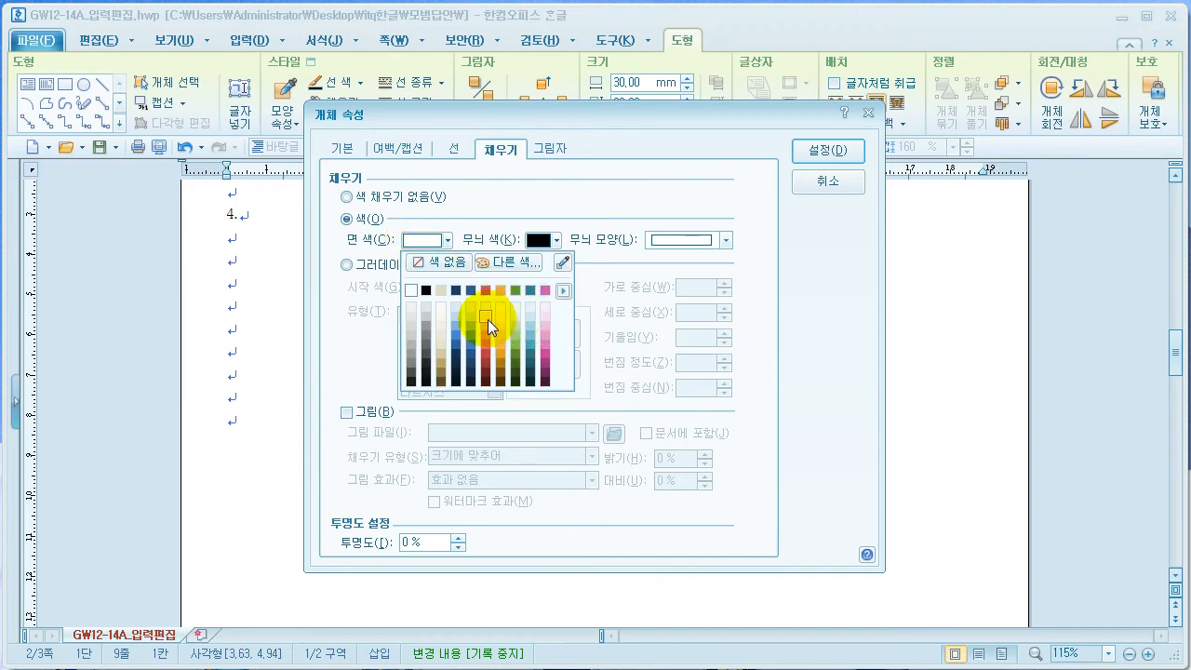
left_click(531, 320)
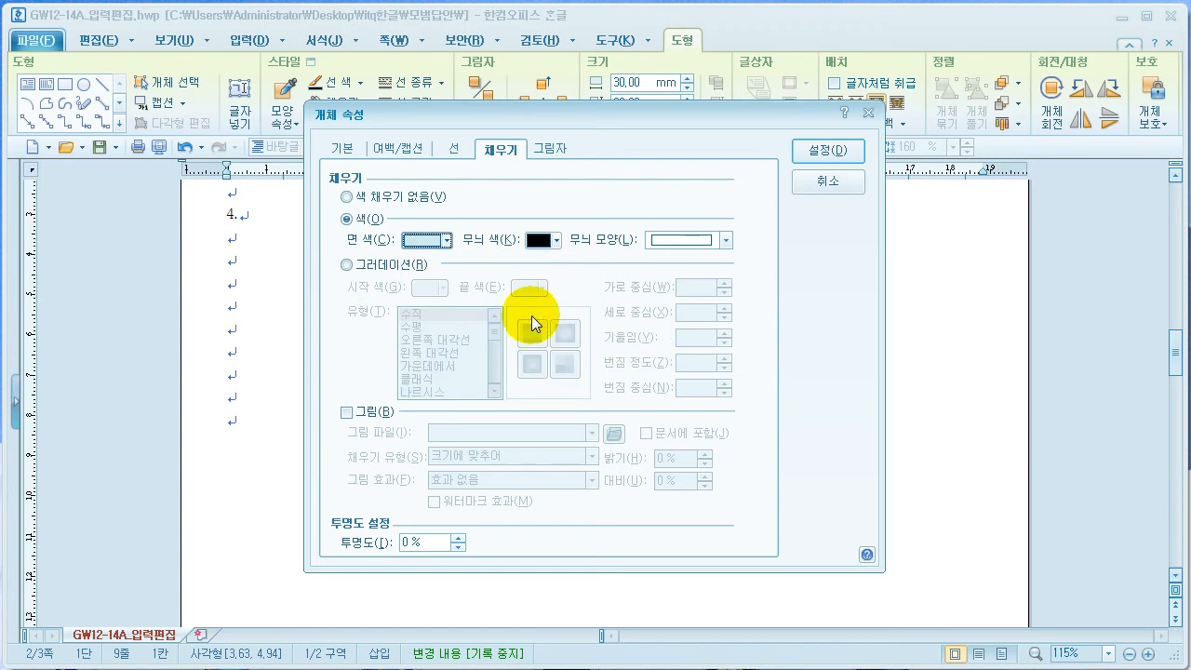
left_click(825, 153)
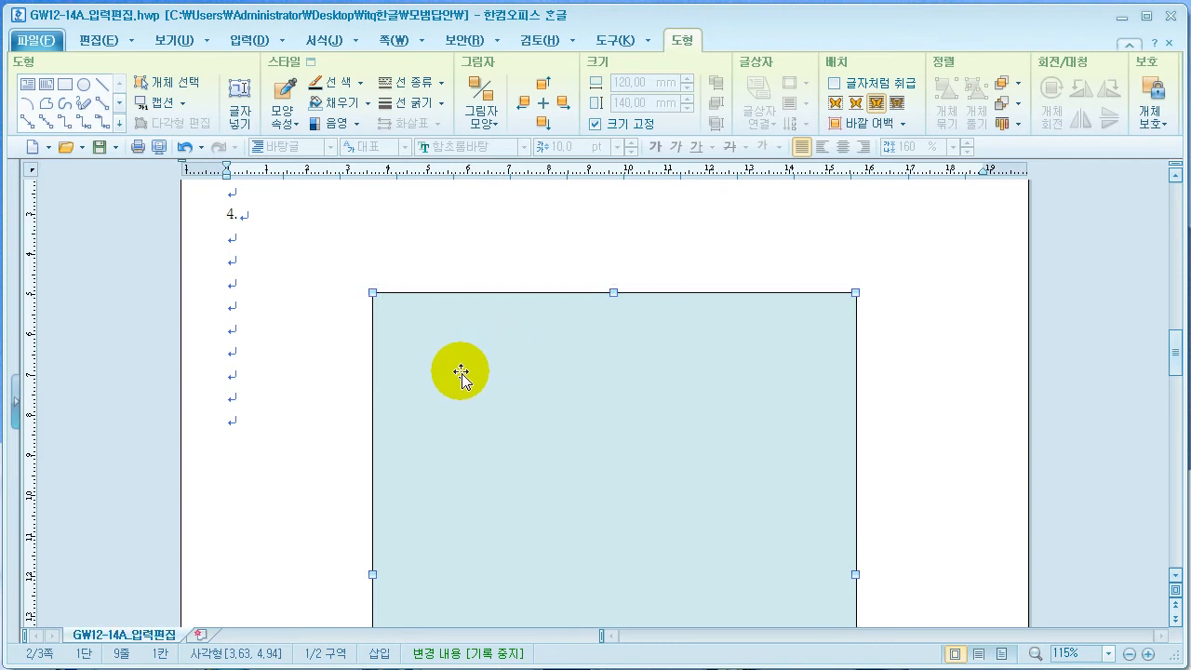
left_click_drag(528, 361, 532, 361)
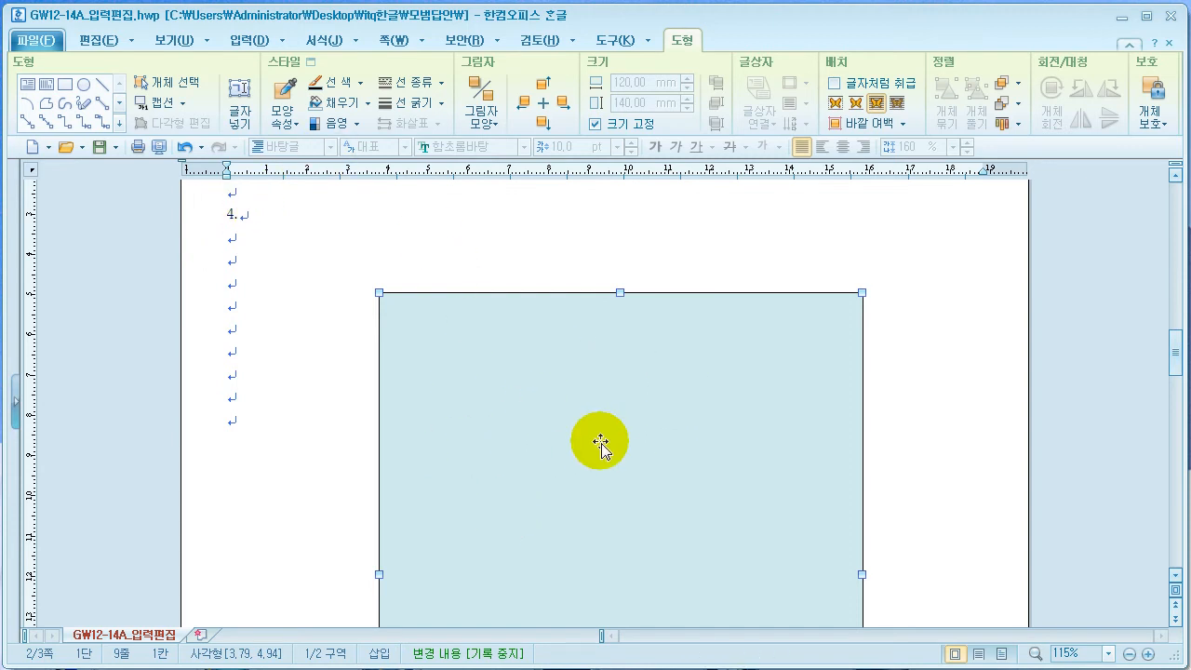
Insert a text box of the default 30 × 30 mm size over the rectangle's upper-left edge
scroll(600, 446, "down", 3)
scroll(600, 447, "up", 4)
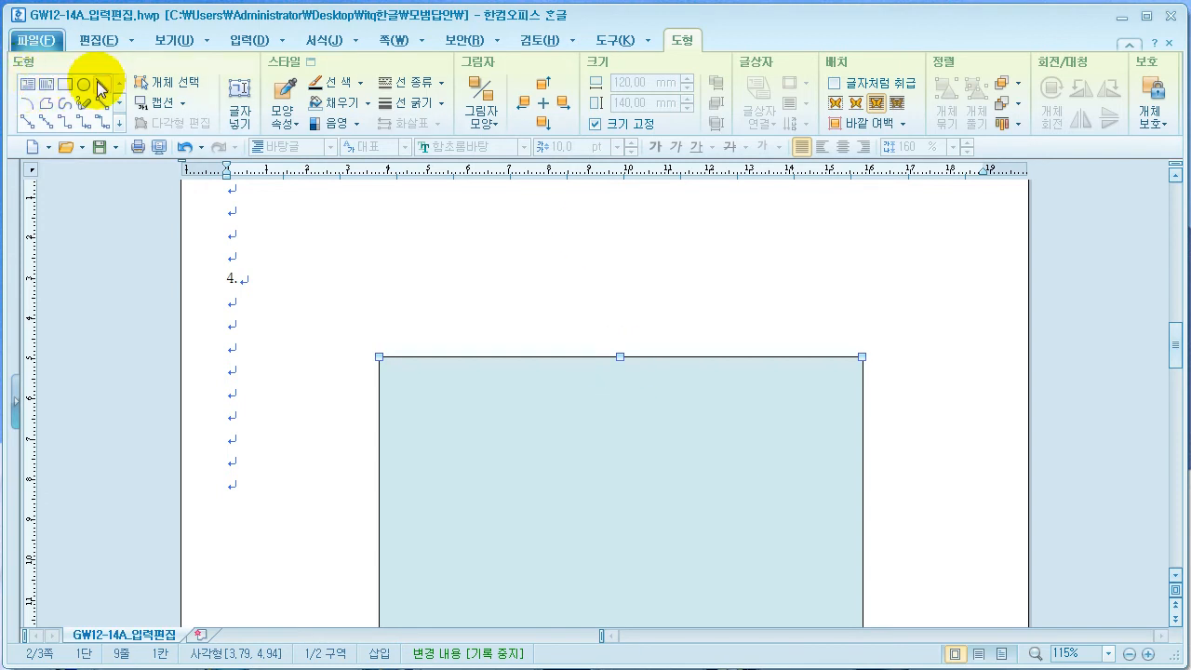
left_click(30, 91)
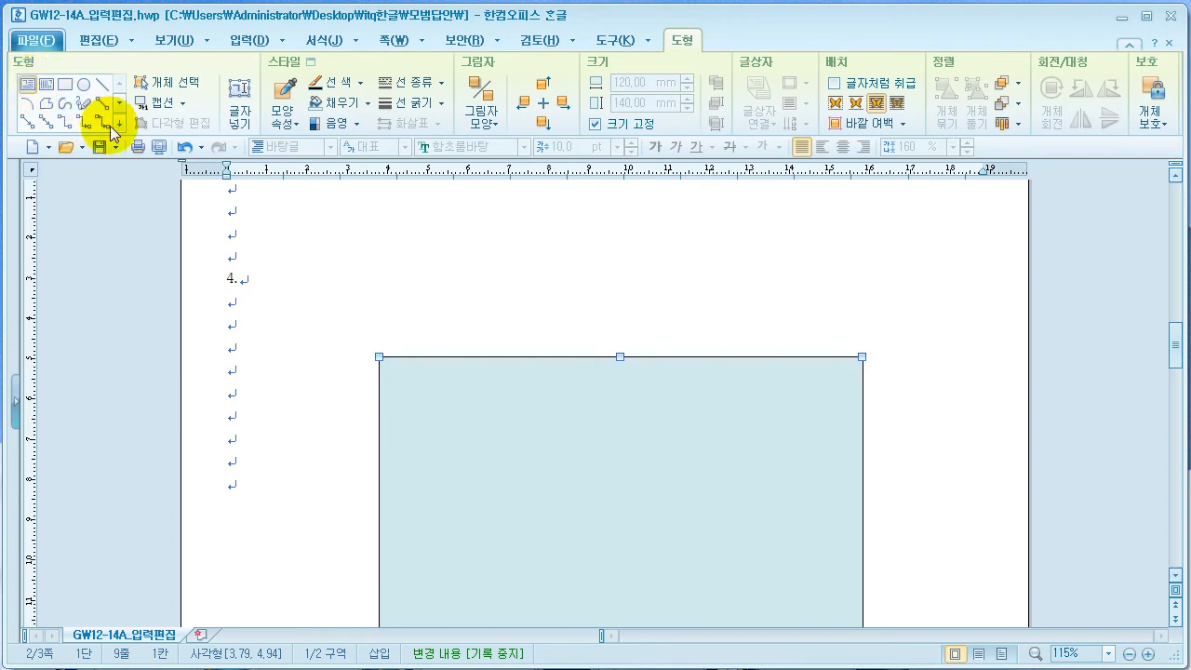
left_click(427, 347)
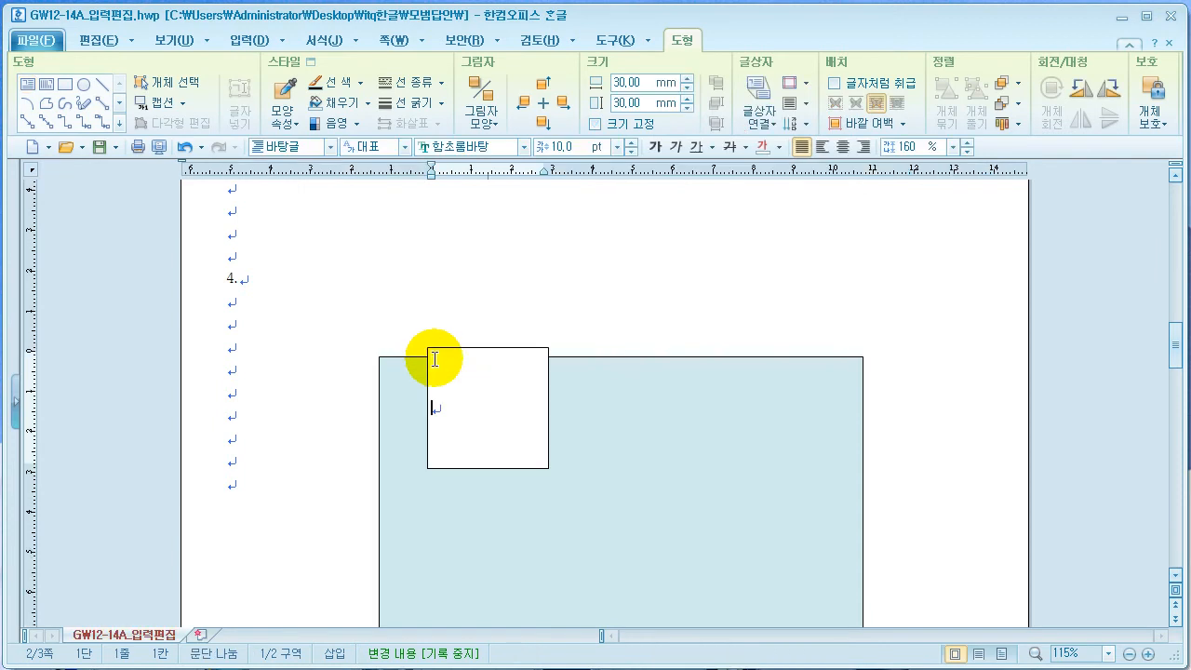
Set the text box's width to 120 mm and height to 15 mm, and lock its size
right_click(432, 405)
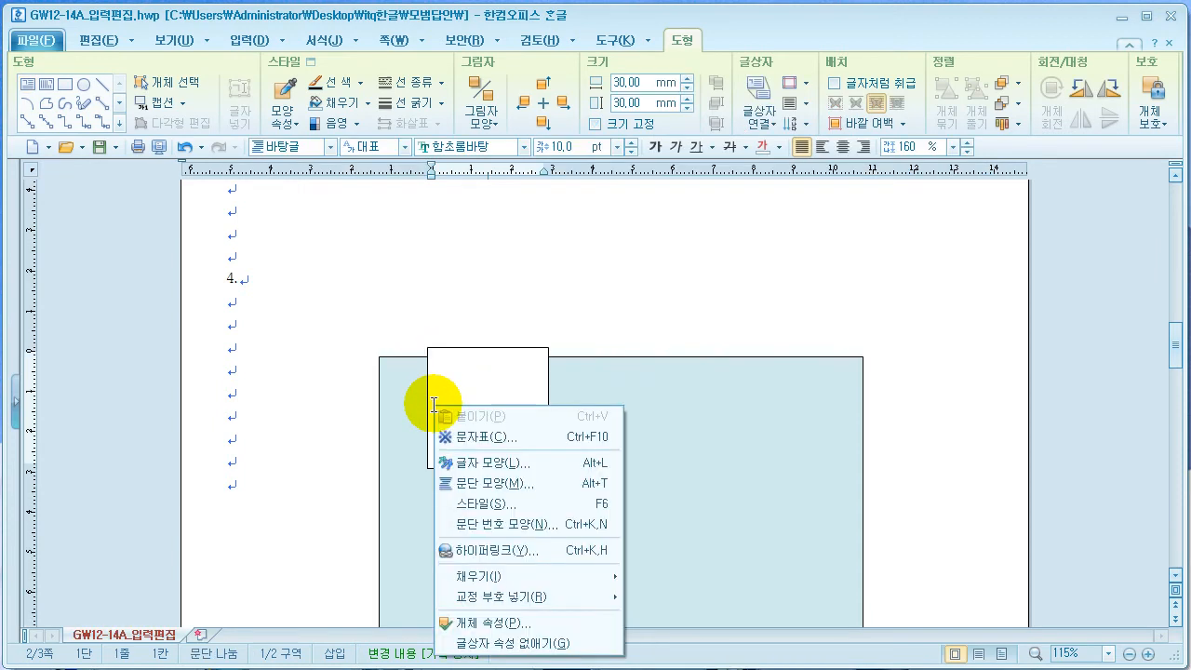
left_click(514, 622)
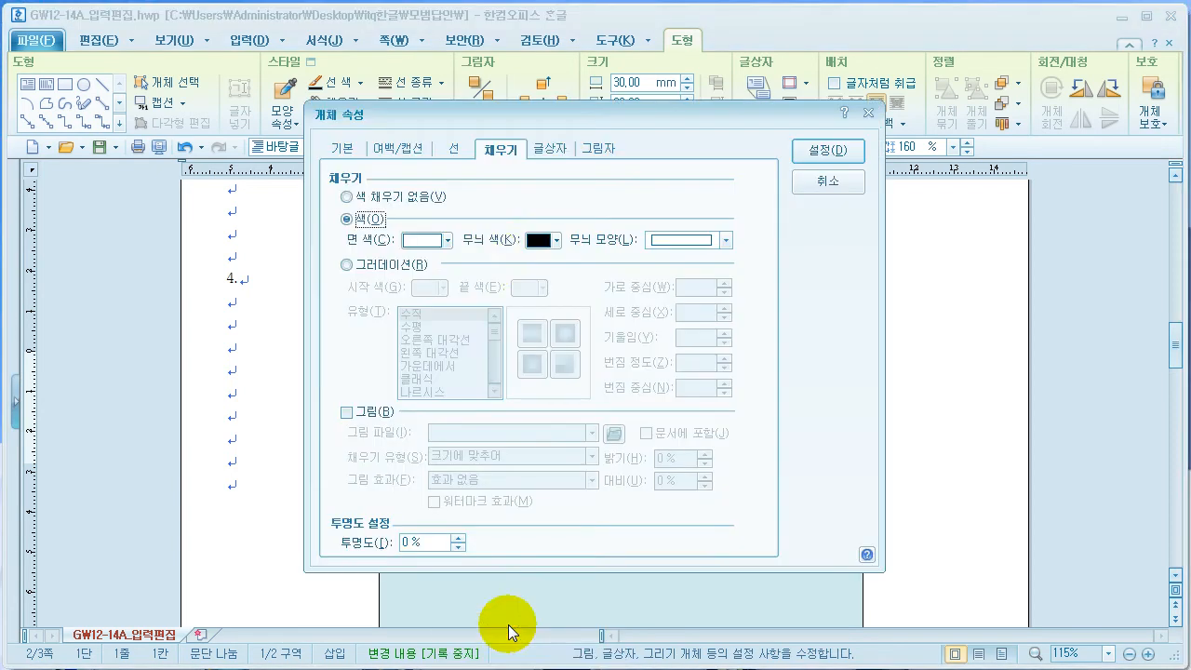
left_click(341, 153)
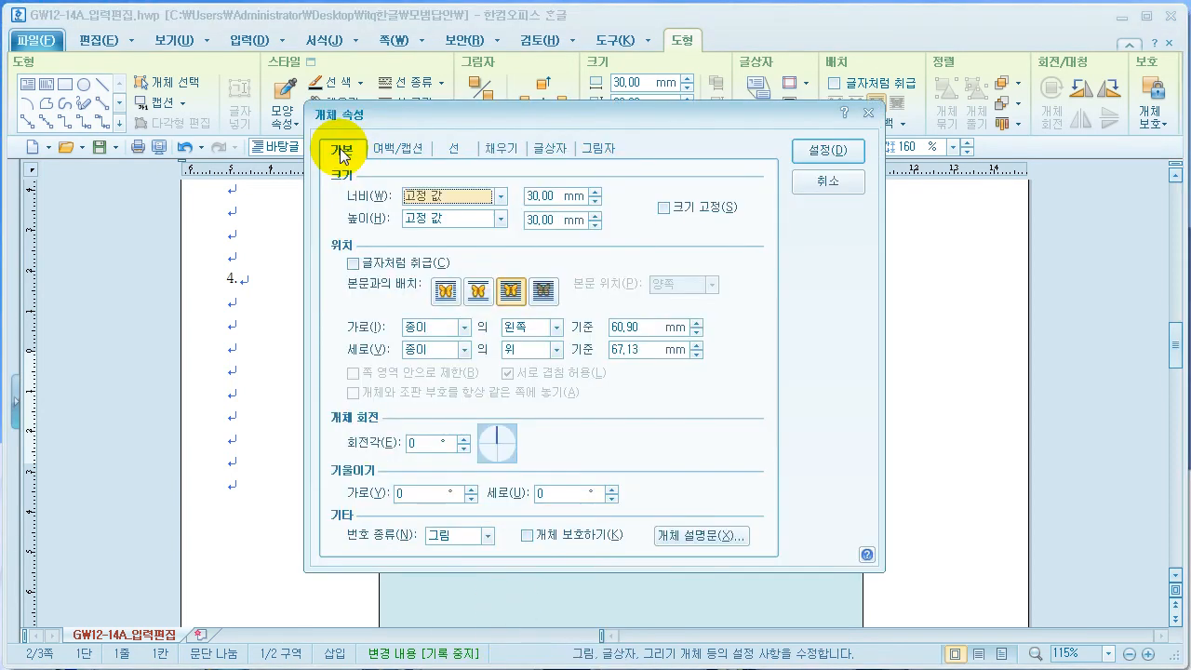
key("Tab")
type("120")
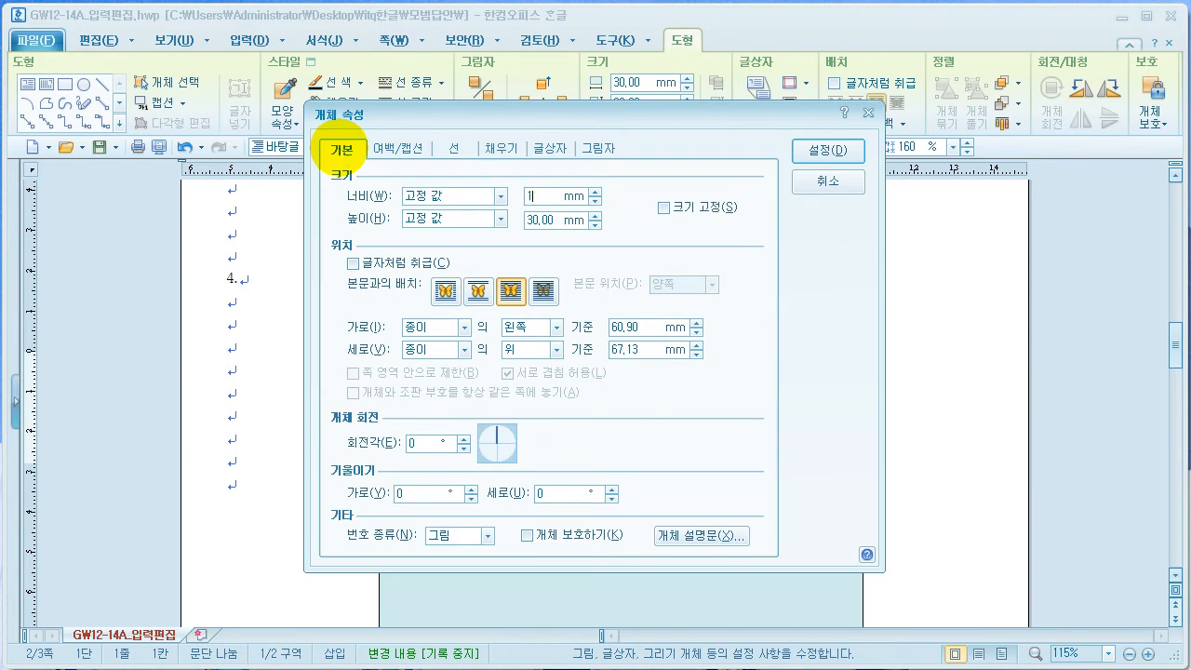
key("Tab")
key("Tab")
type("15")
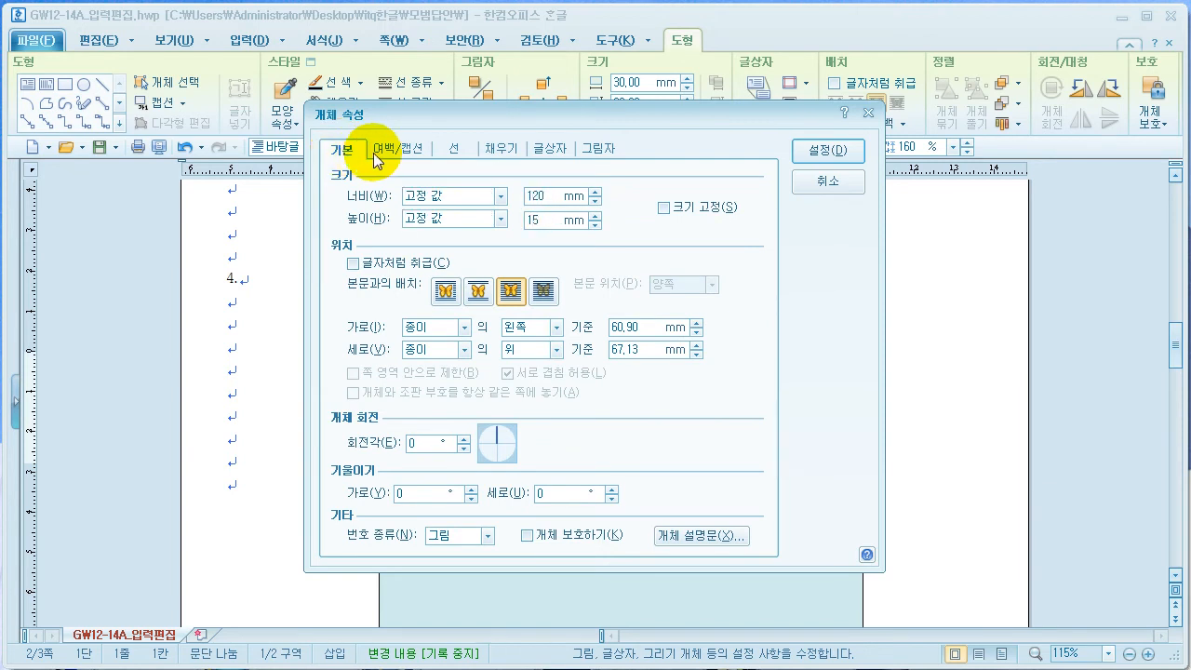
left_click(664, 209)
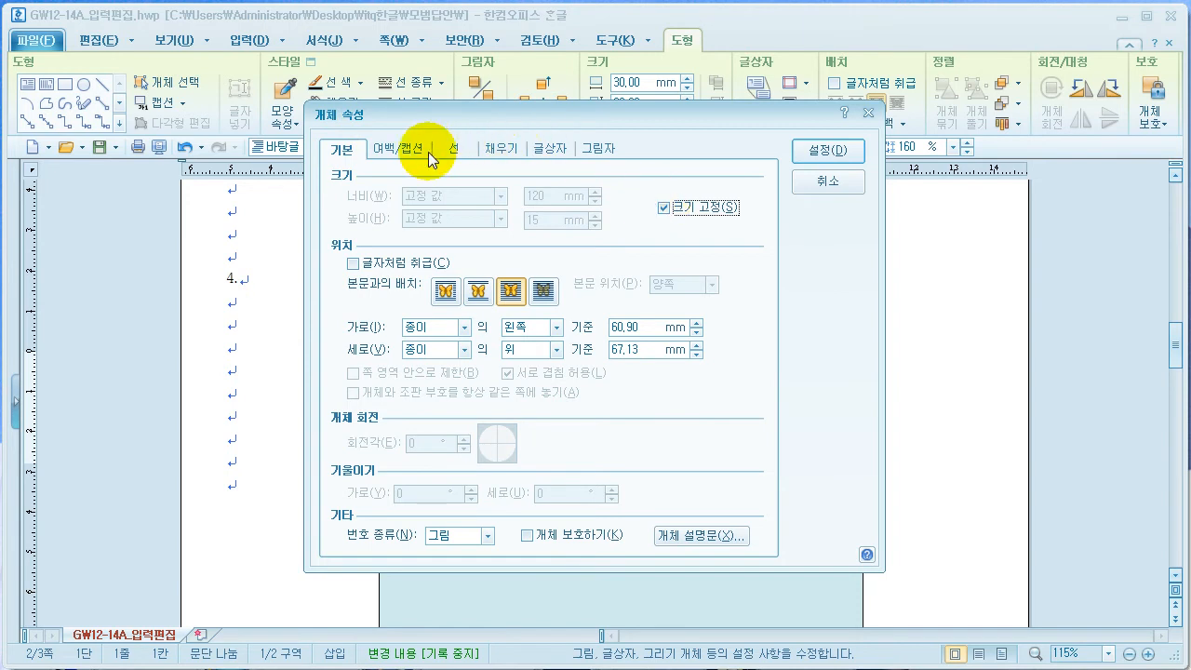
Set the text box's face color to blue from the basic color palette
left_click(498, 147)
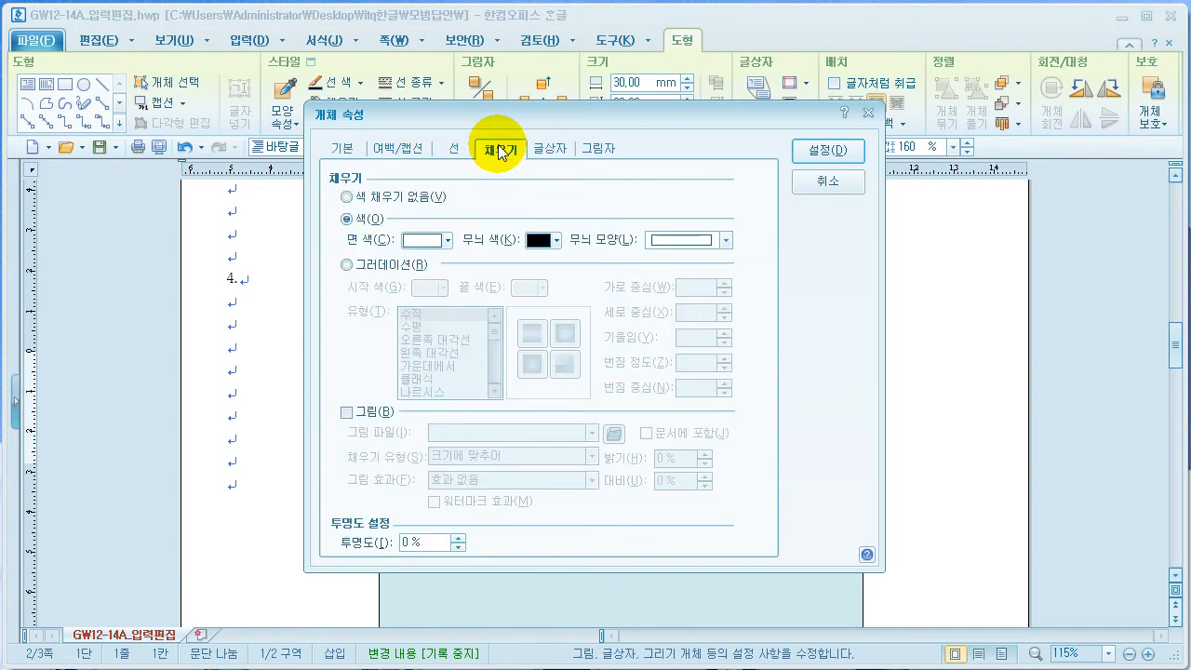
left_click(425, 241)
left_click(563, 292)
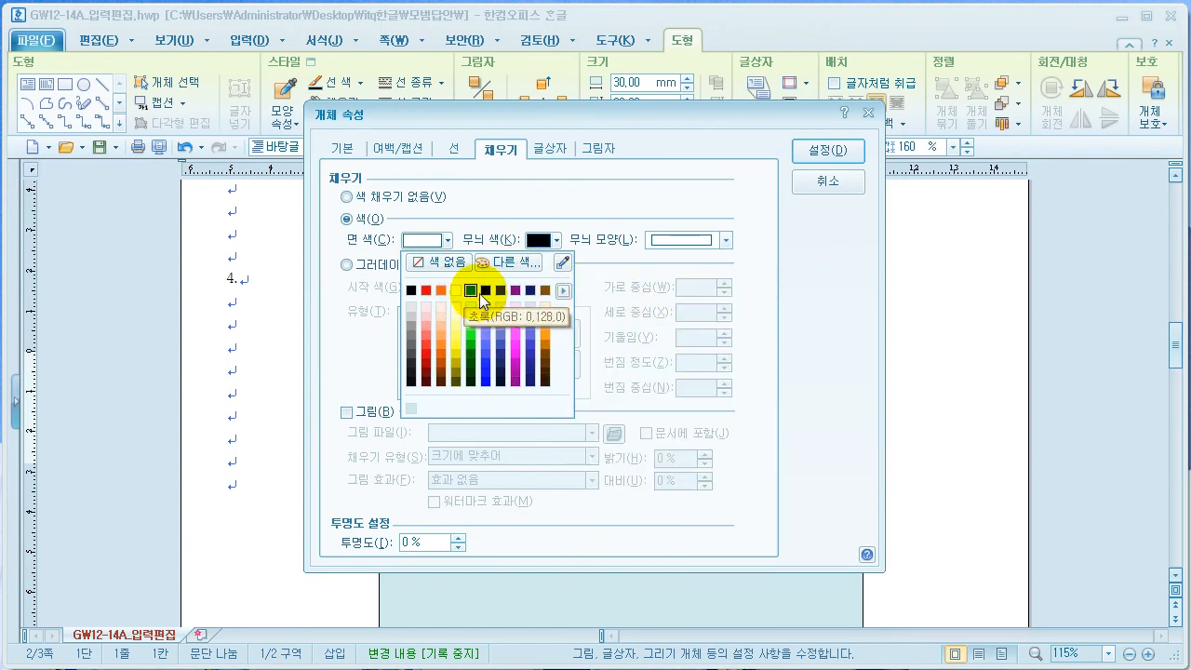
left_click(486, 291)
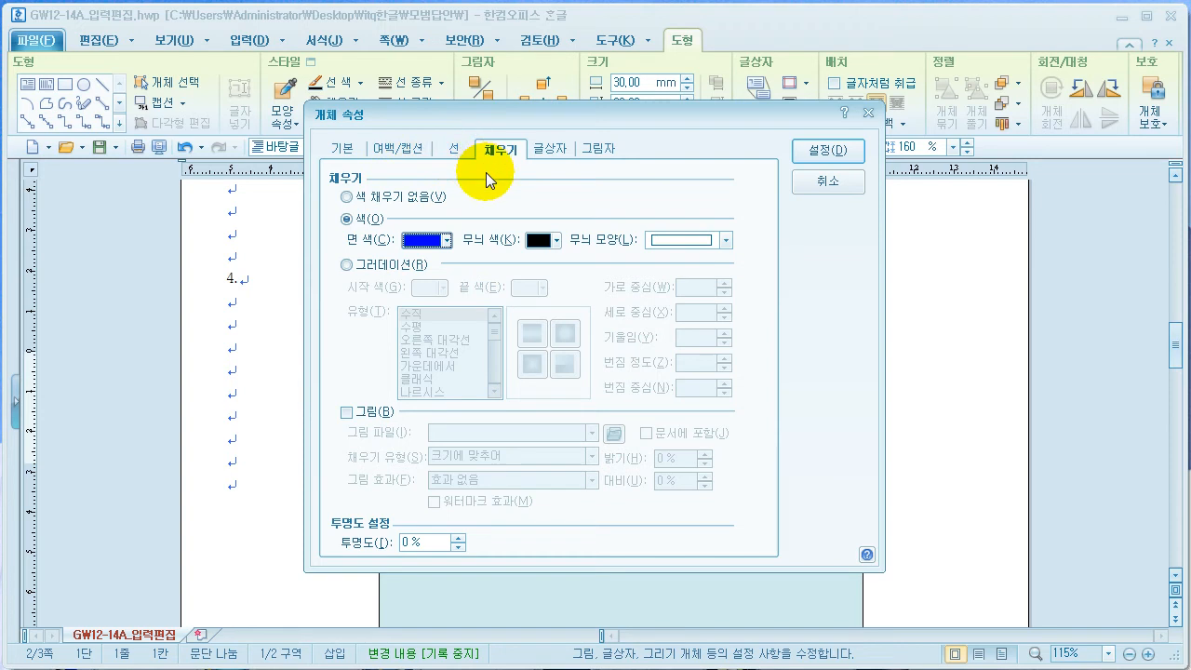
Give the text box half-round (반원) corners, apply its properties, and place the cursor inside it
left_click(455, 150)
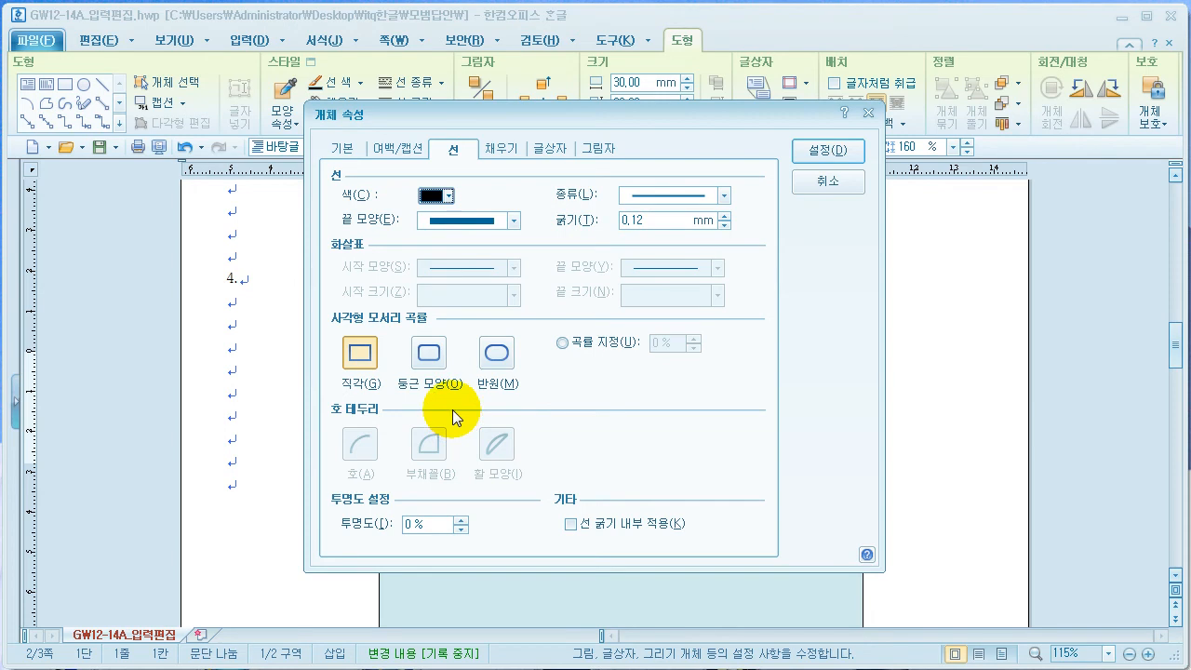
left_click(496, 355)
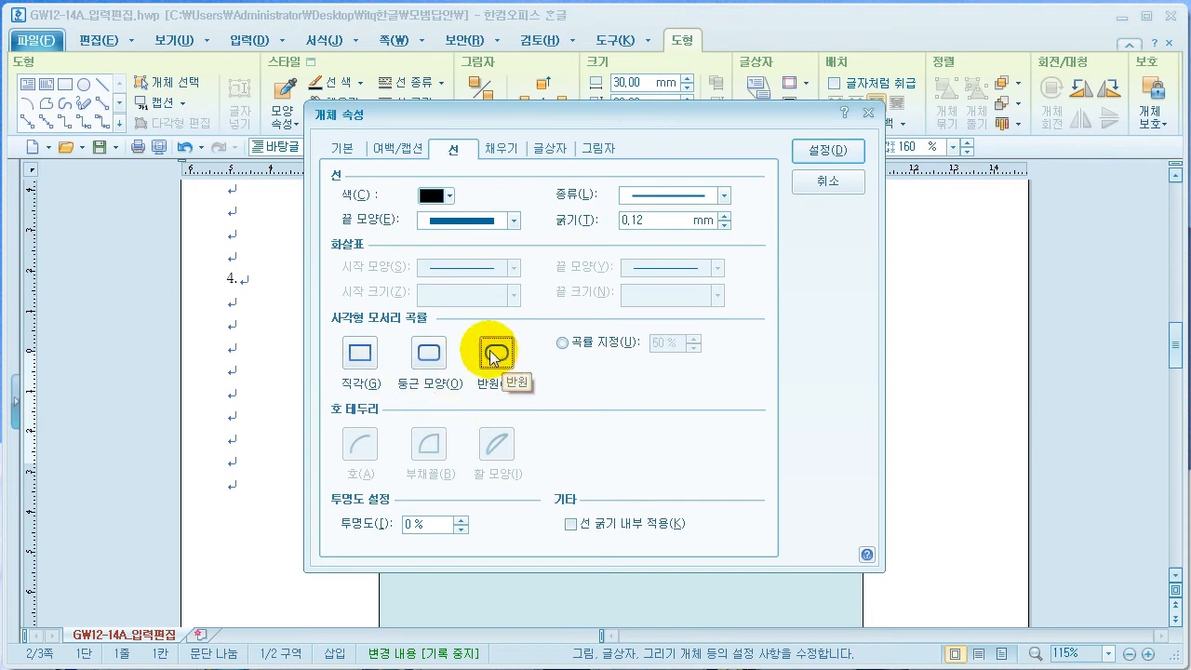
left_click(345, 149)
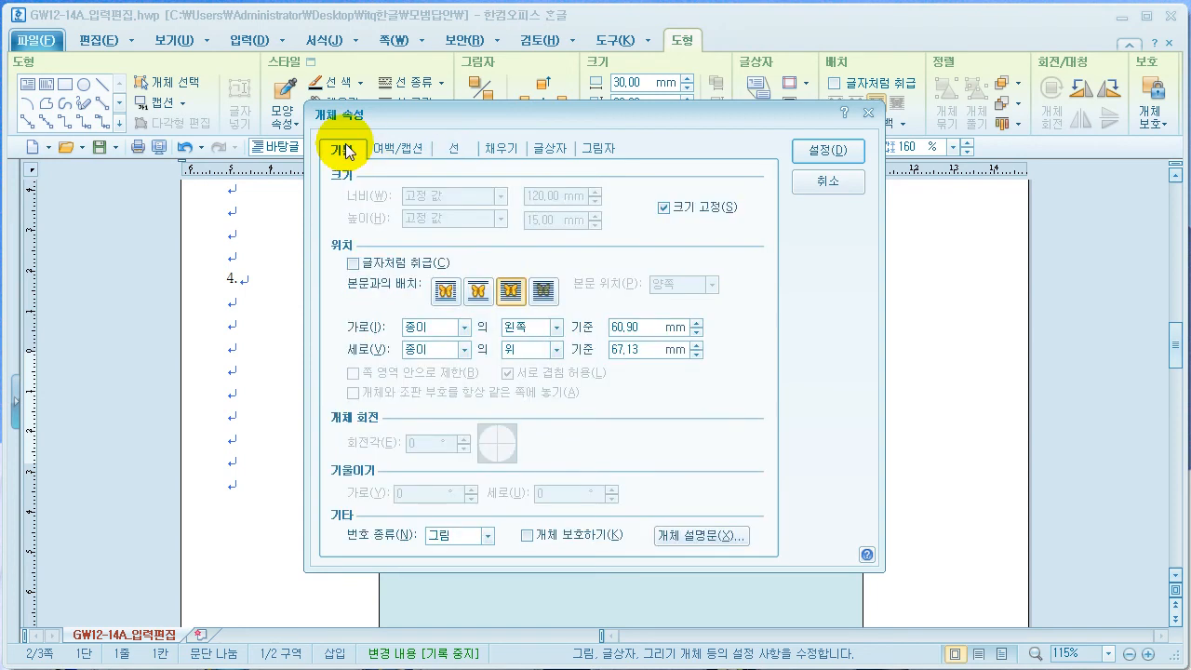
left_click(458, 149)
left_click(505, 151)
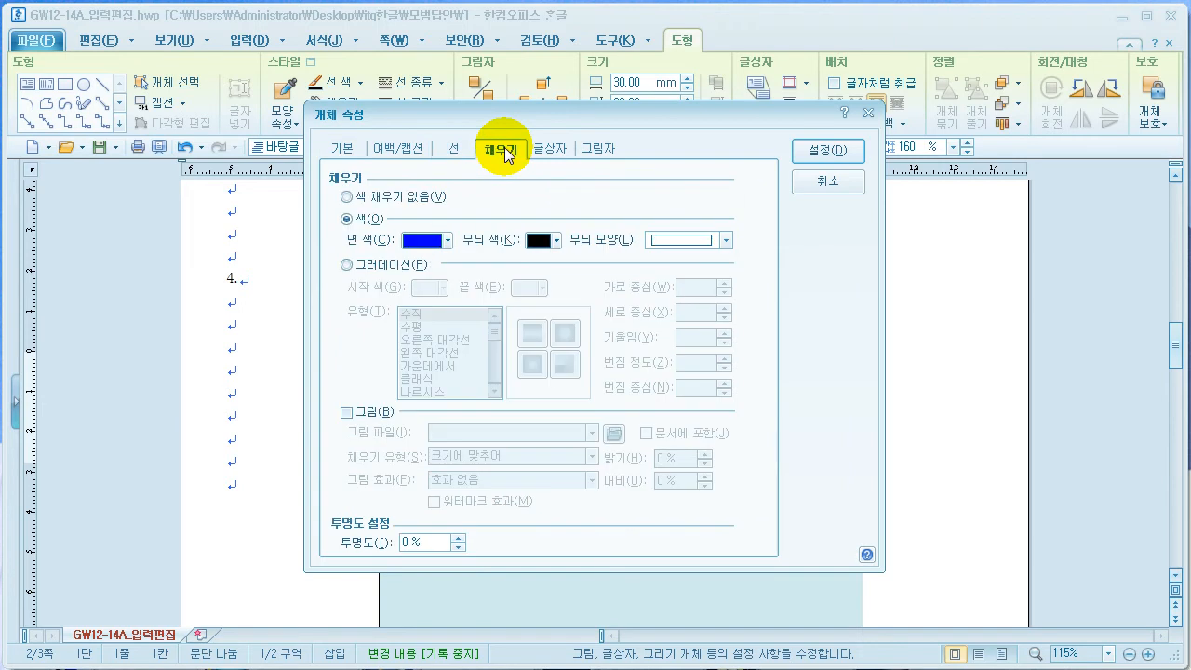
left_click(459, 151)
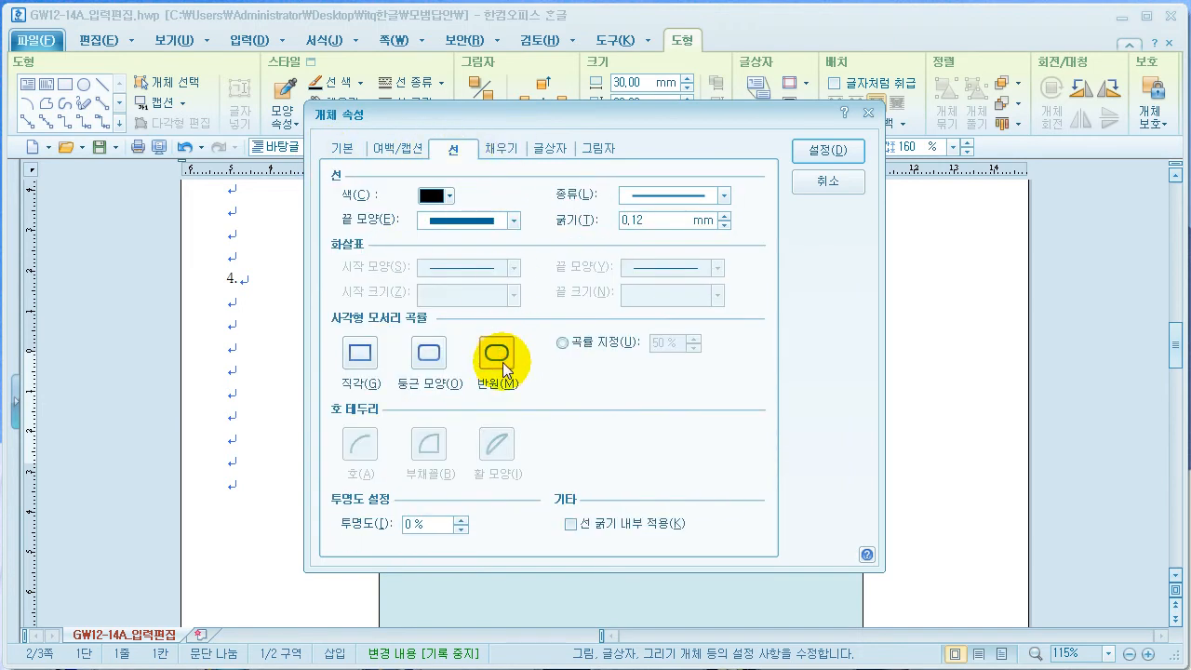
left_click(831, 151)
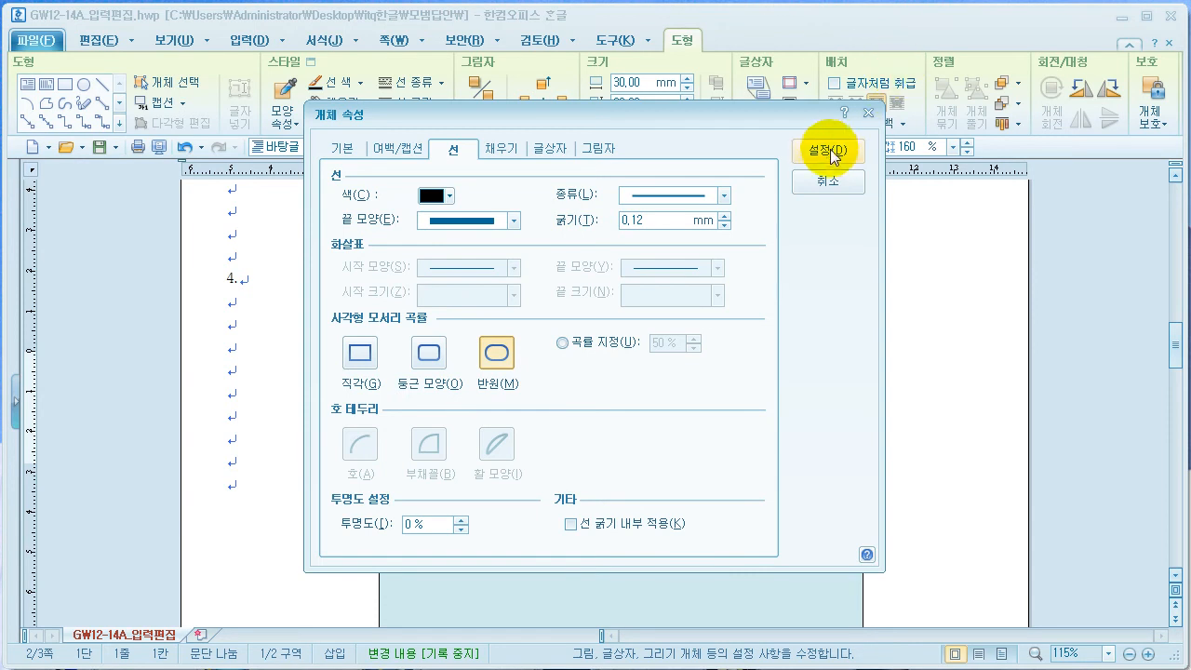
left_click(449, 380)
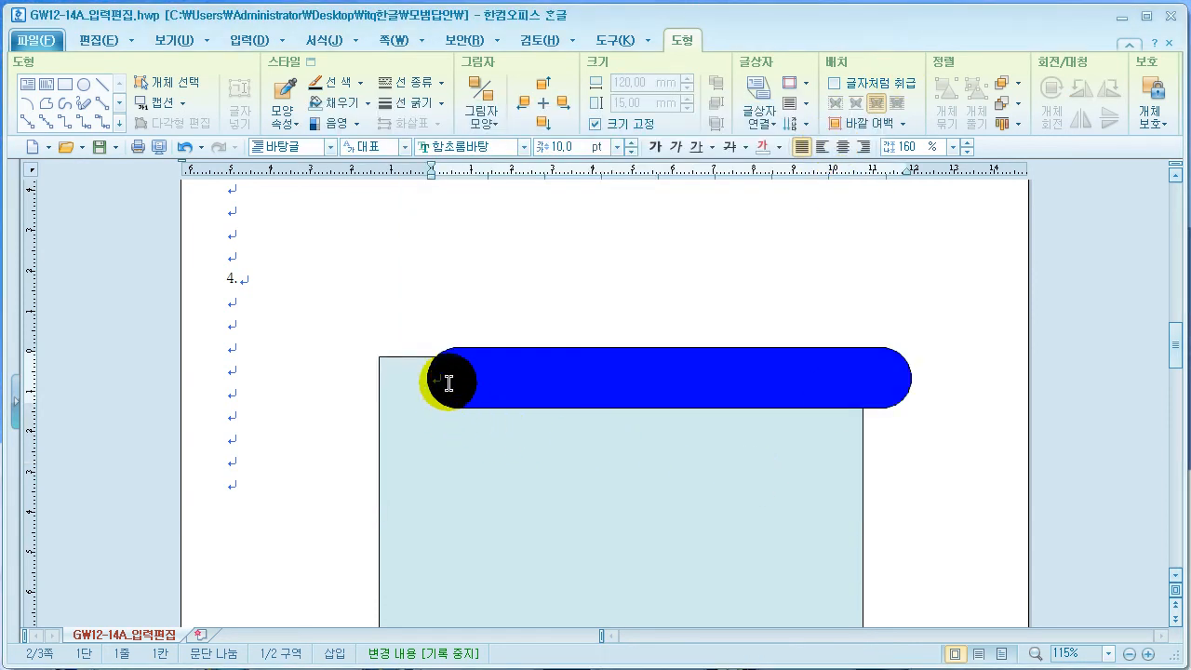
Format the title box's text as 돋움, 24 pt, white, with centered alignment
left_click(523, 147)
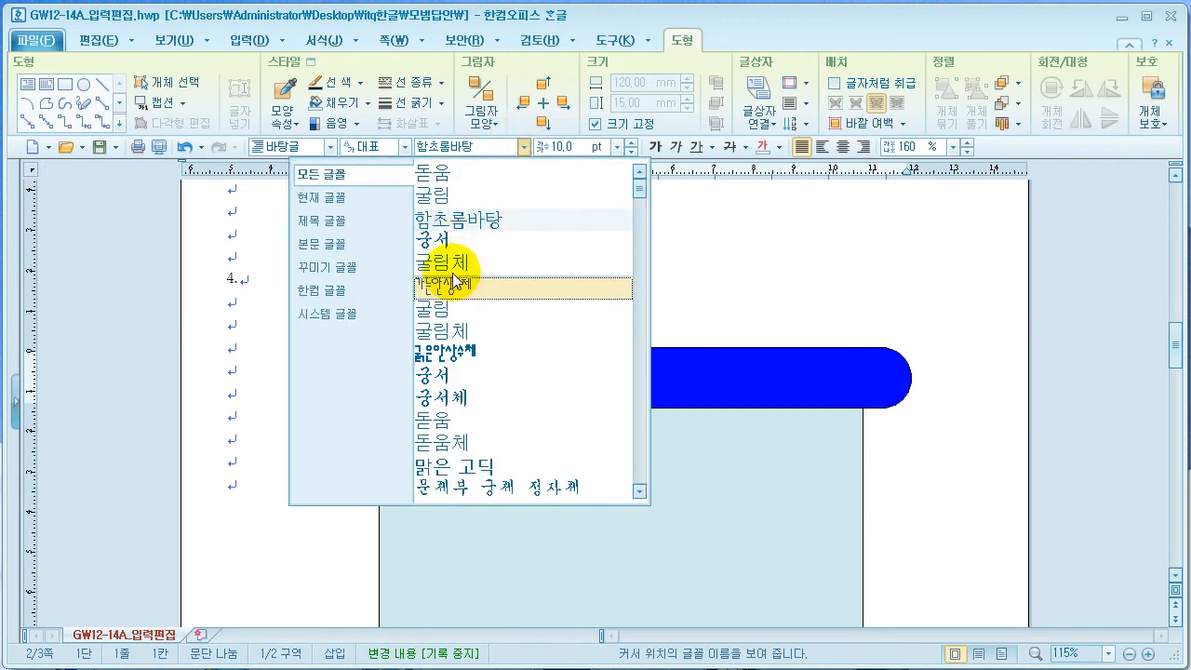
left_click(437, 174)
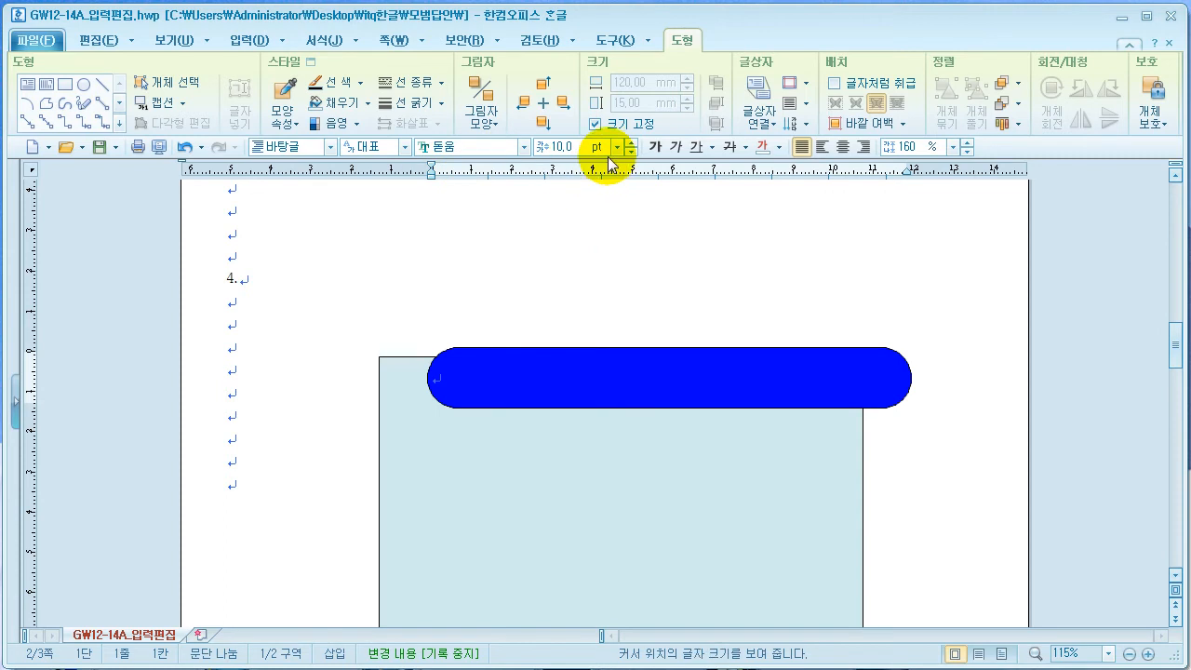
left_click(567, 147)
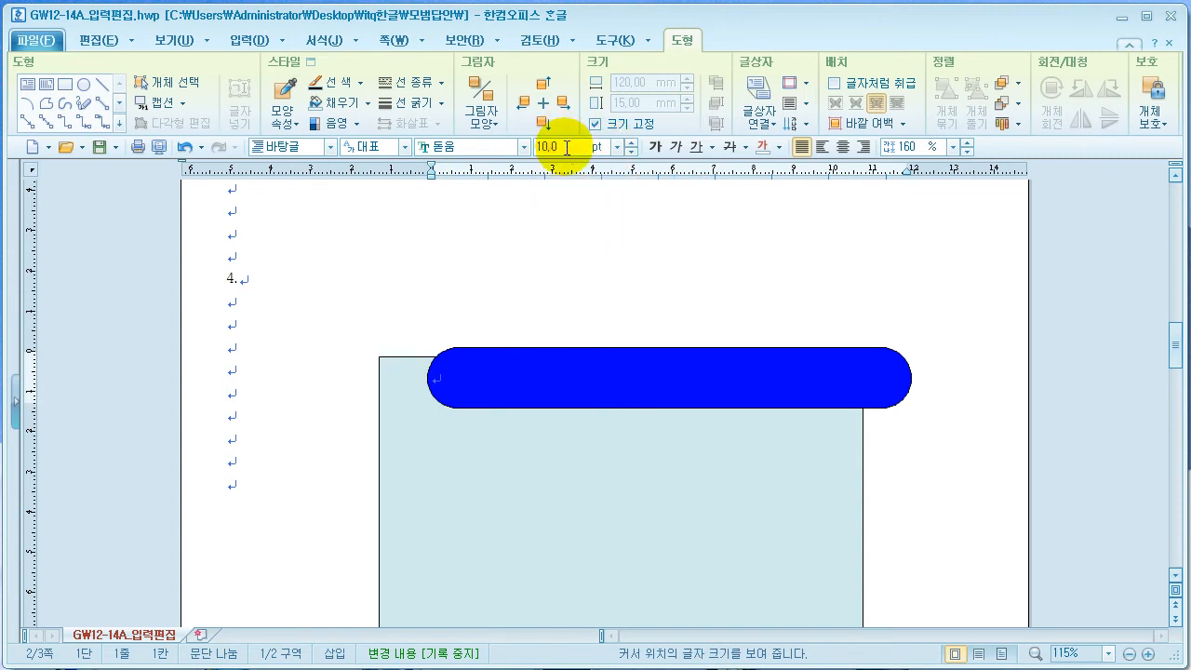
type("24")
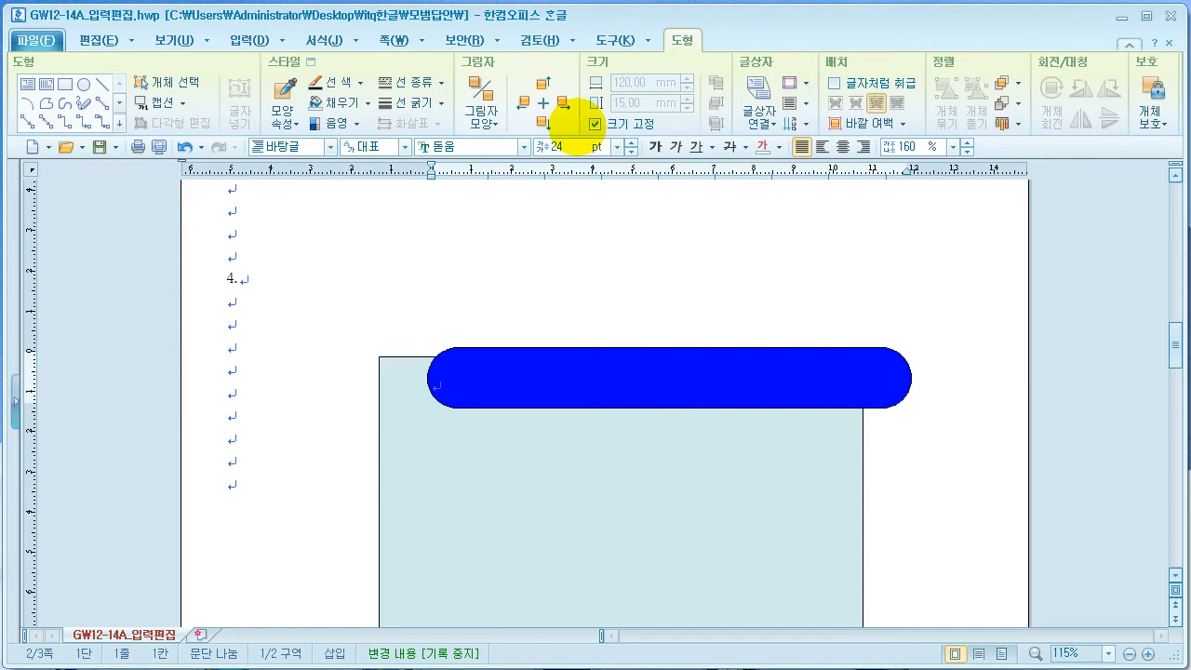
left_click(778, 147)
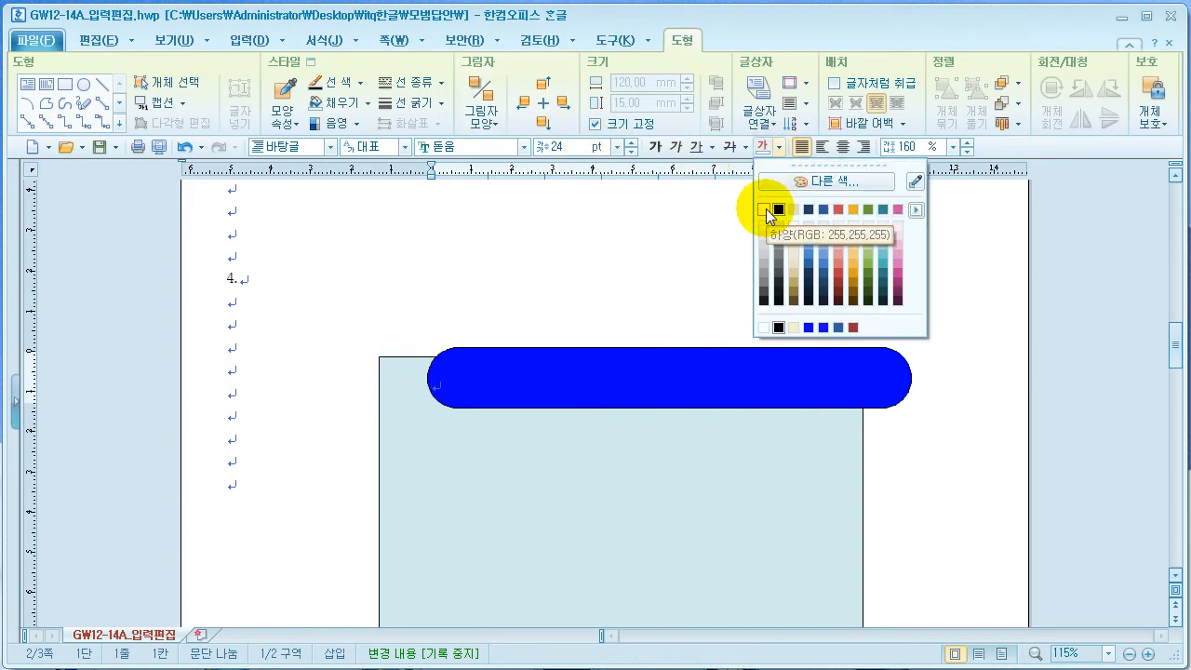
left_click(765, 210)
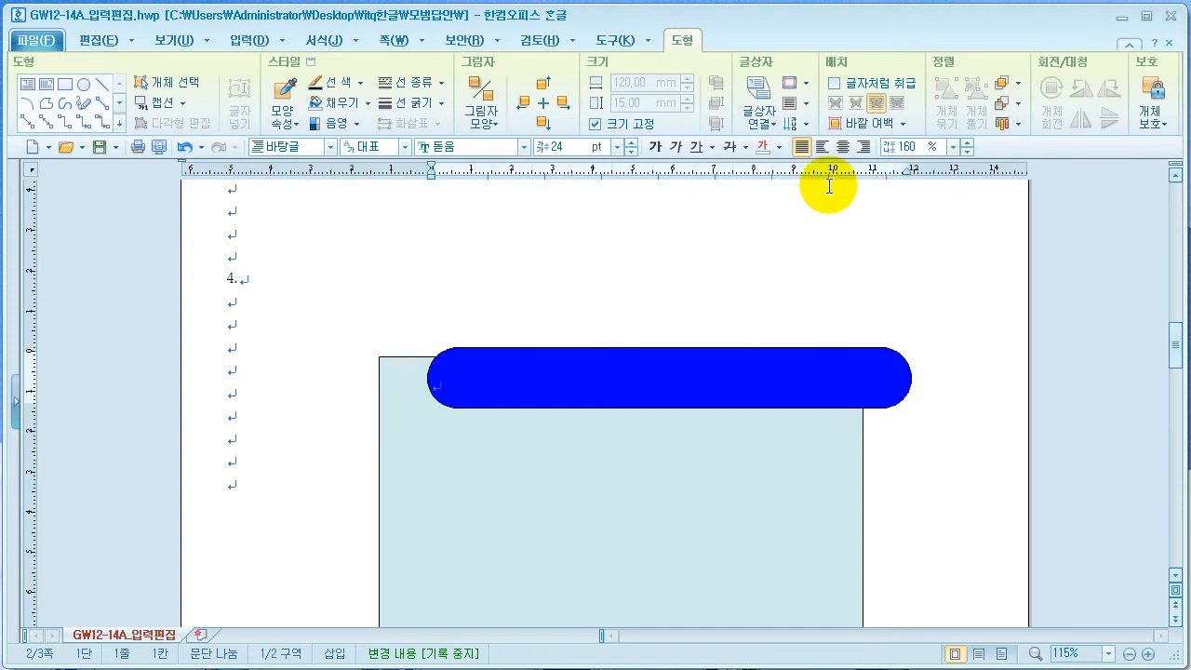
left_click(841, 147)
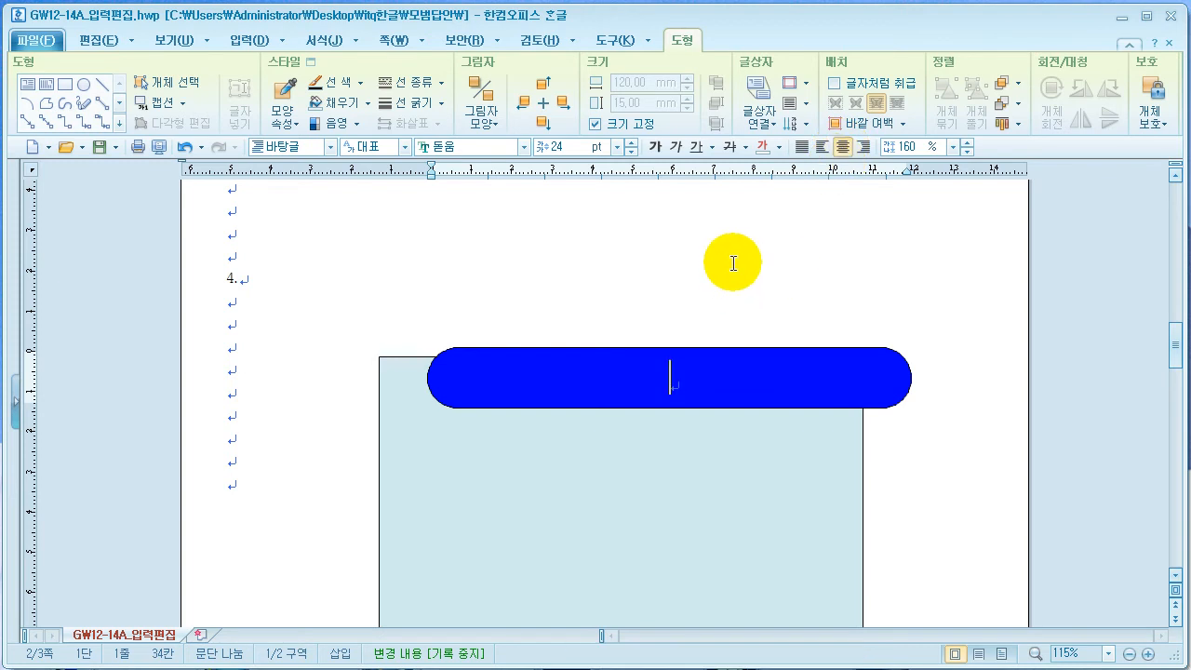
Enter the title "올바른 소화기 사용법" in the blue text box
type("올바른 소화기")
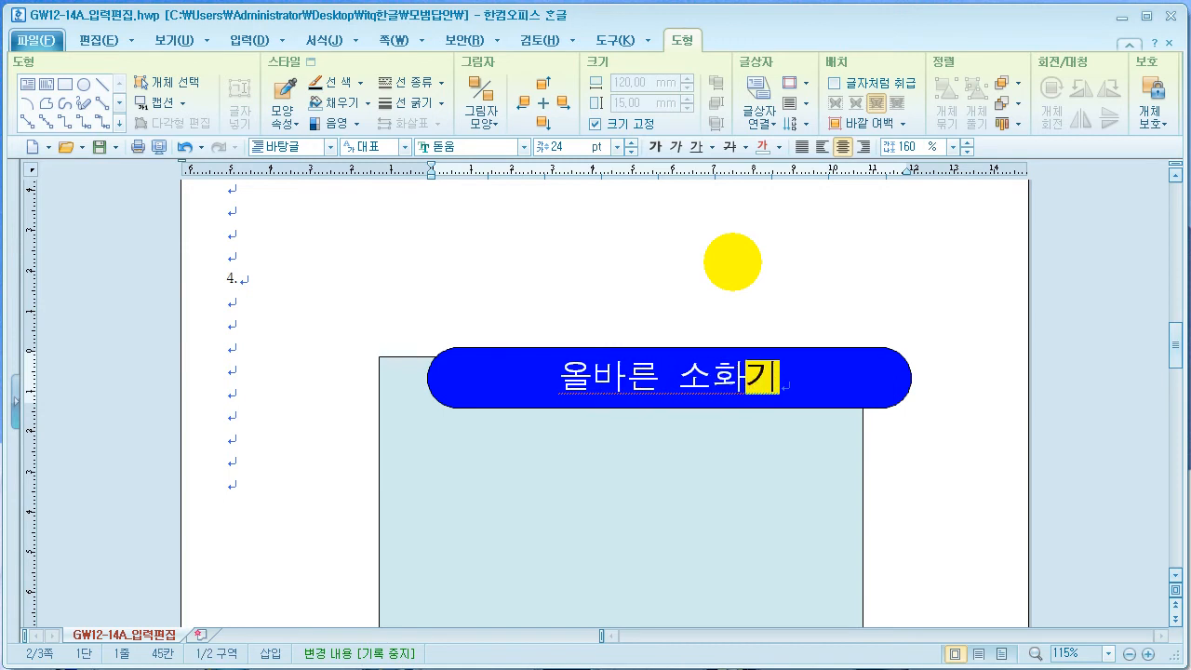
type(" 사용버")
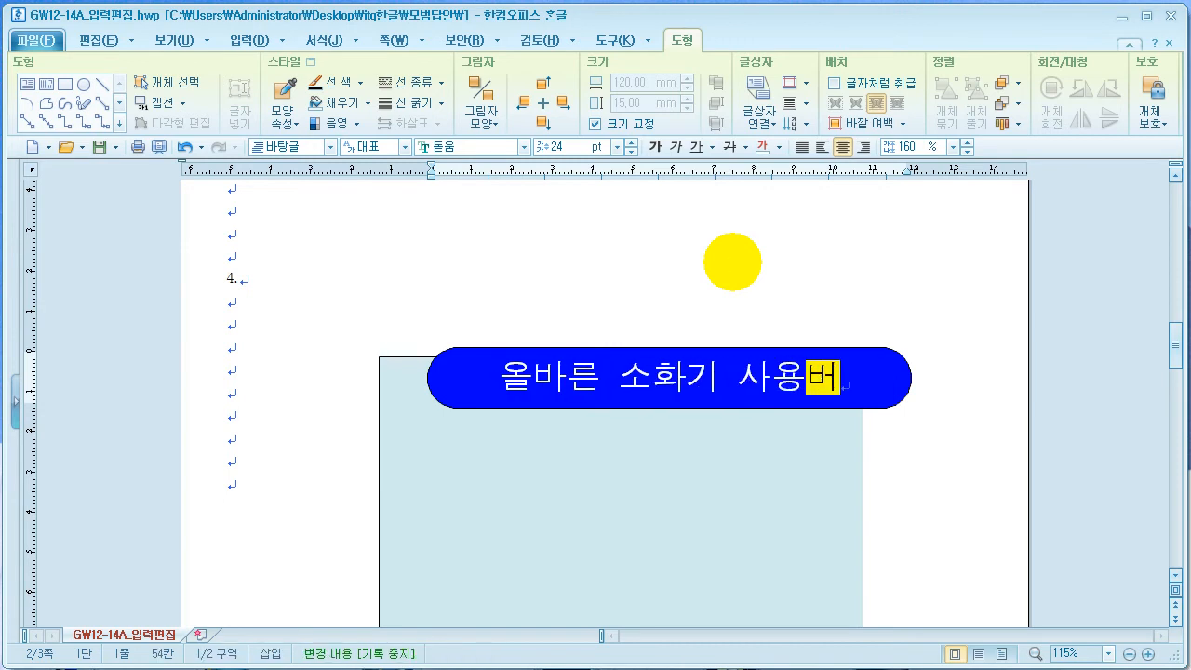
type("ㅂ")
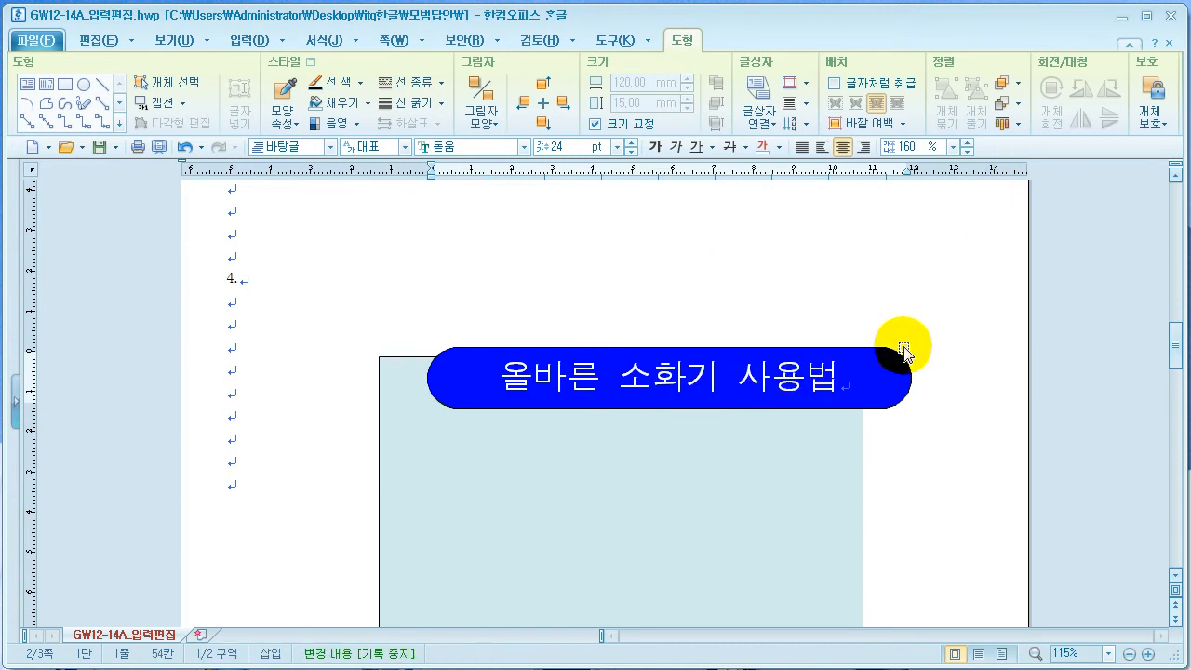
Move the title box so it straddles the background rectangle's upper edge, flush with both of its sides
left_click_drag(877, 350, 831, 334)
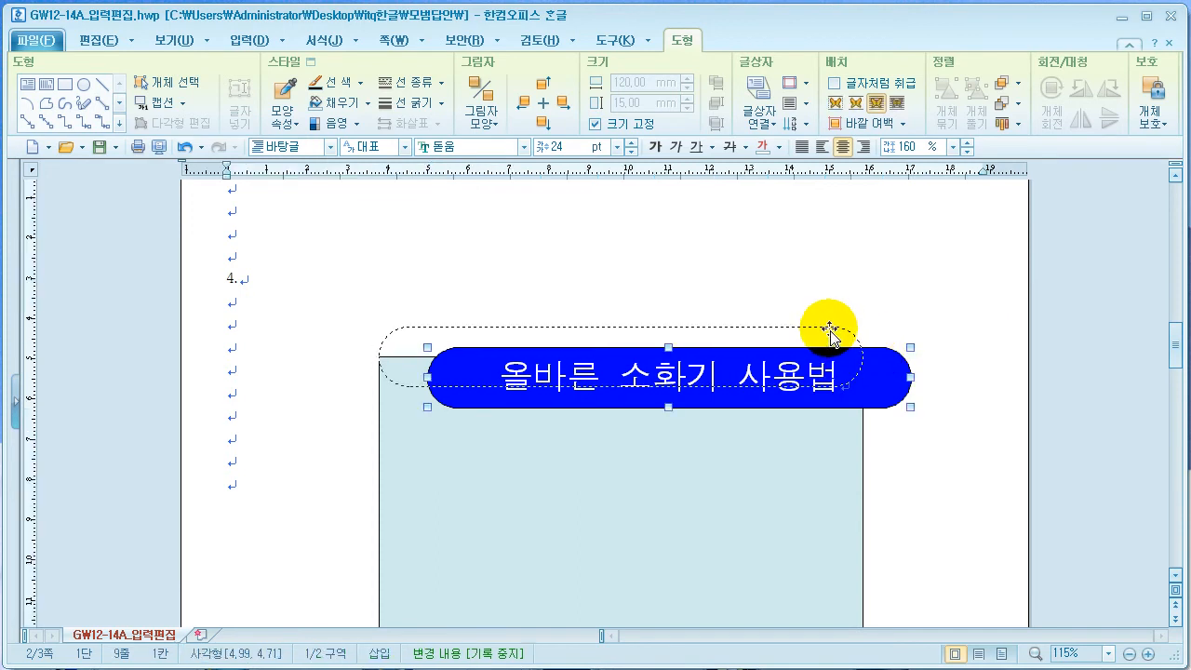
left_click_drag(831, 333, 831, 333)
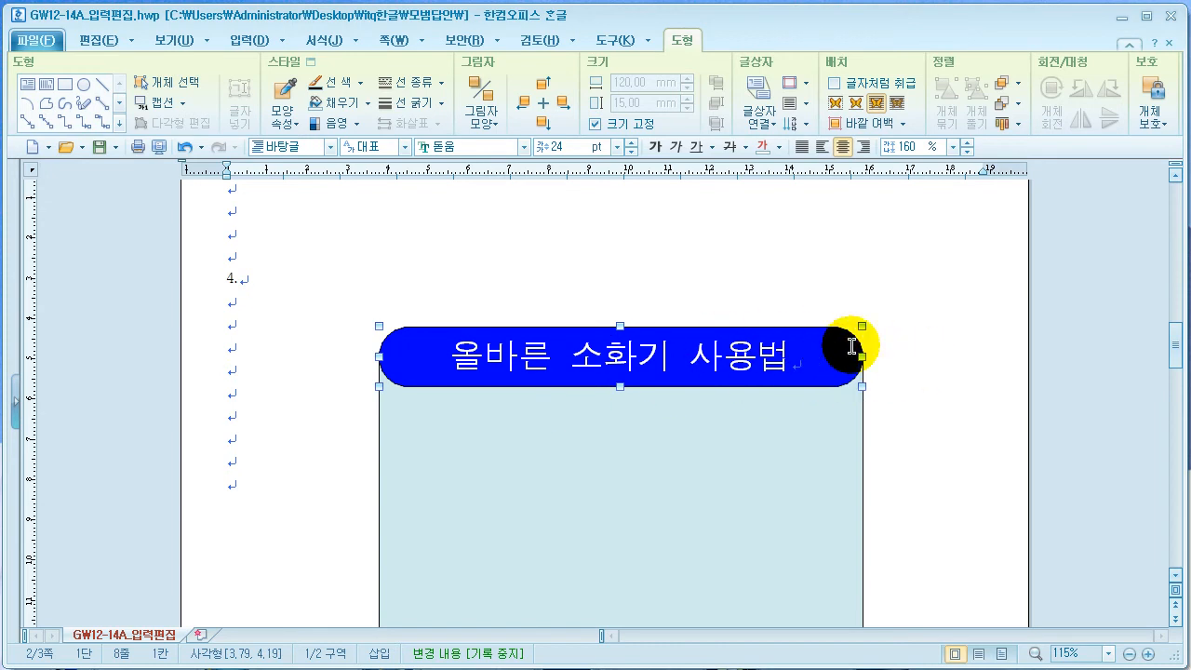
left_click(944, 339)
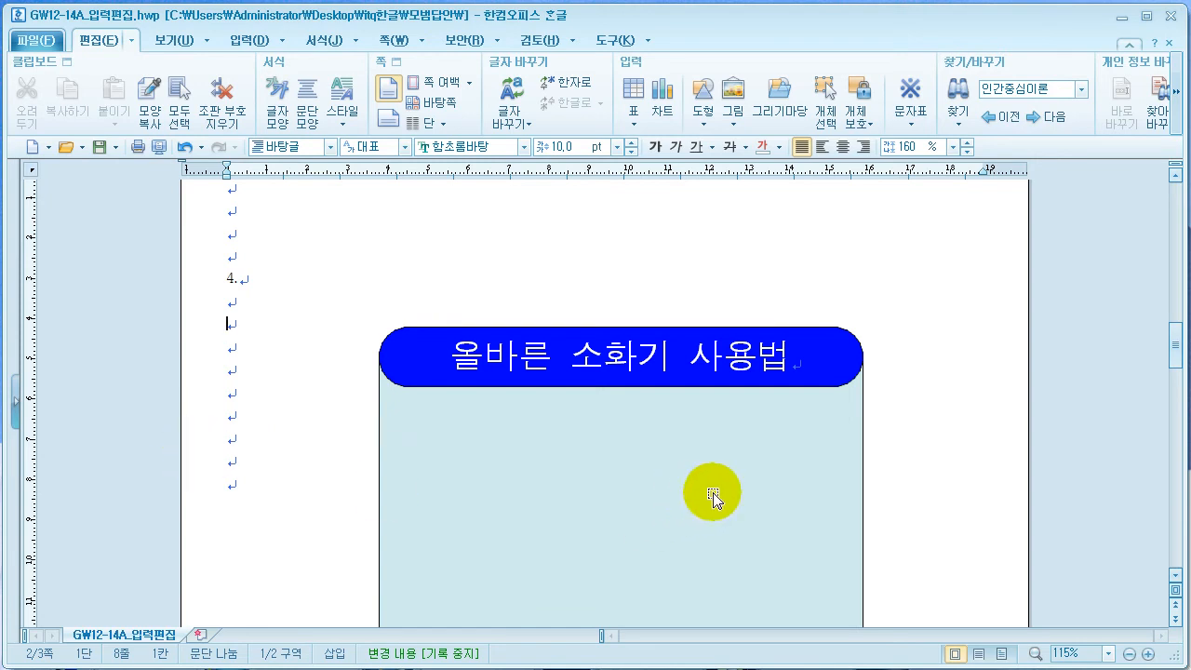
left_click(697, 433)
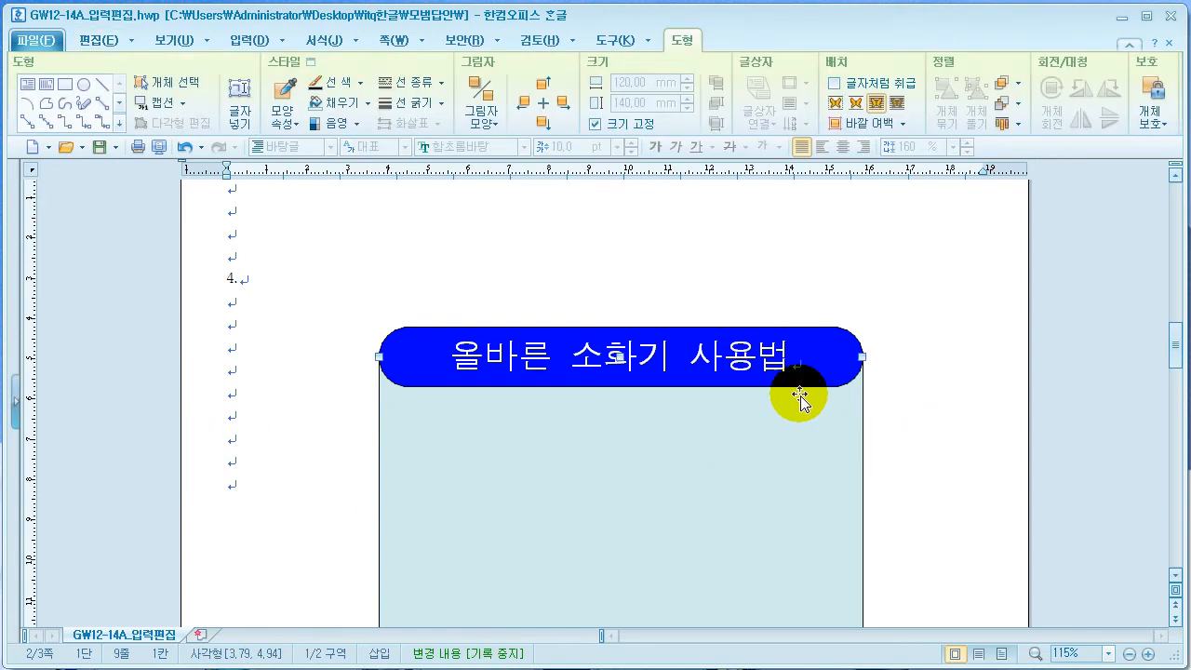
left_click(831, 354)
Insert a rectangle of the default 30 × 30 mm size on the background rectangle, below the title box
scroll(921, 476, "down", 3)
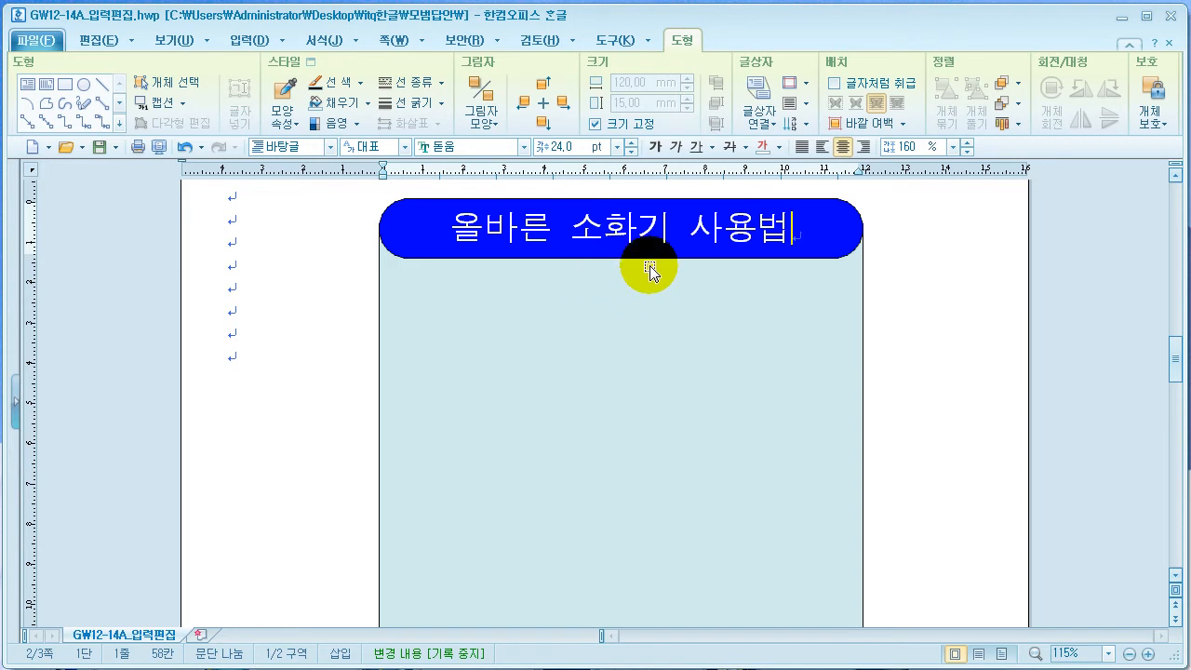
left_click(64, 84)
left_click(470, 327)
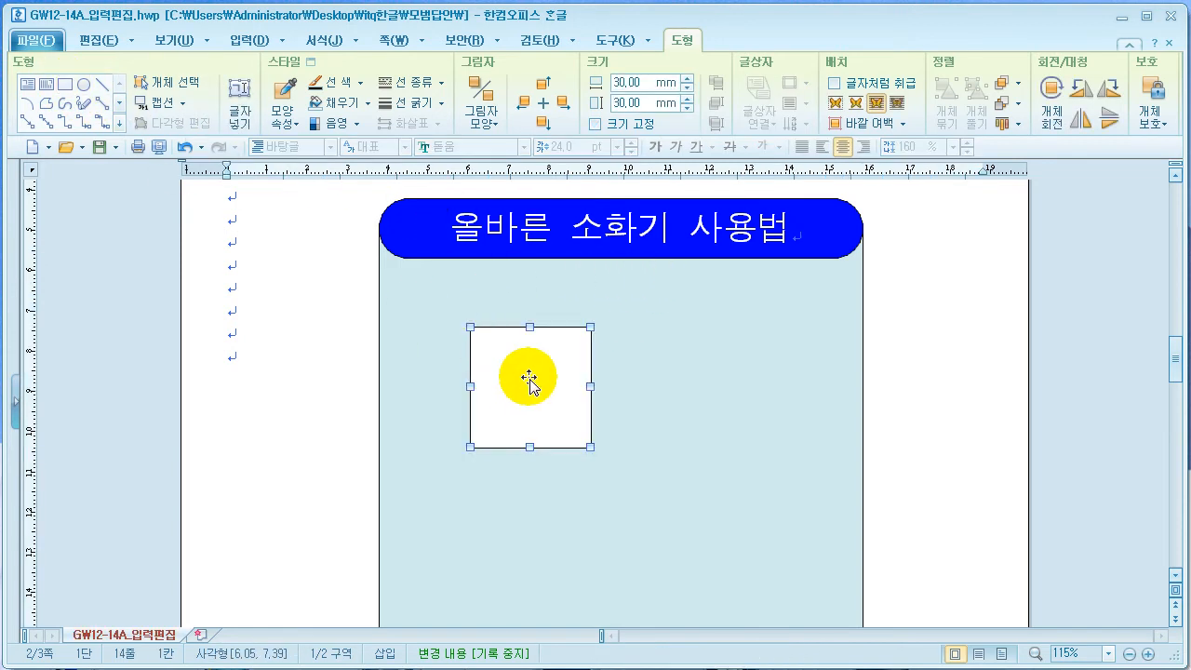
Set the new rectangle's width to 120 mm and height to 50 mm, and lock its size
double_click(528, 381)
left_click(346, 155)
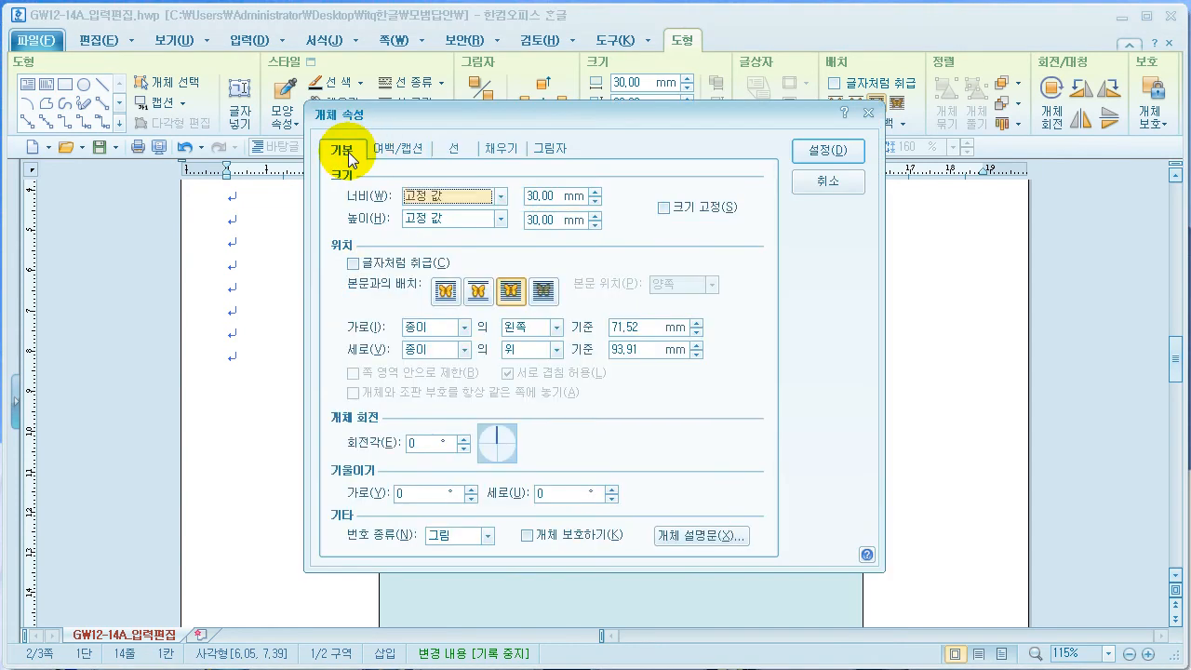
key("Tab")
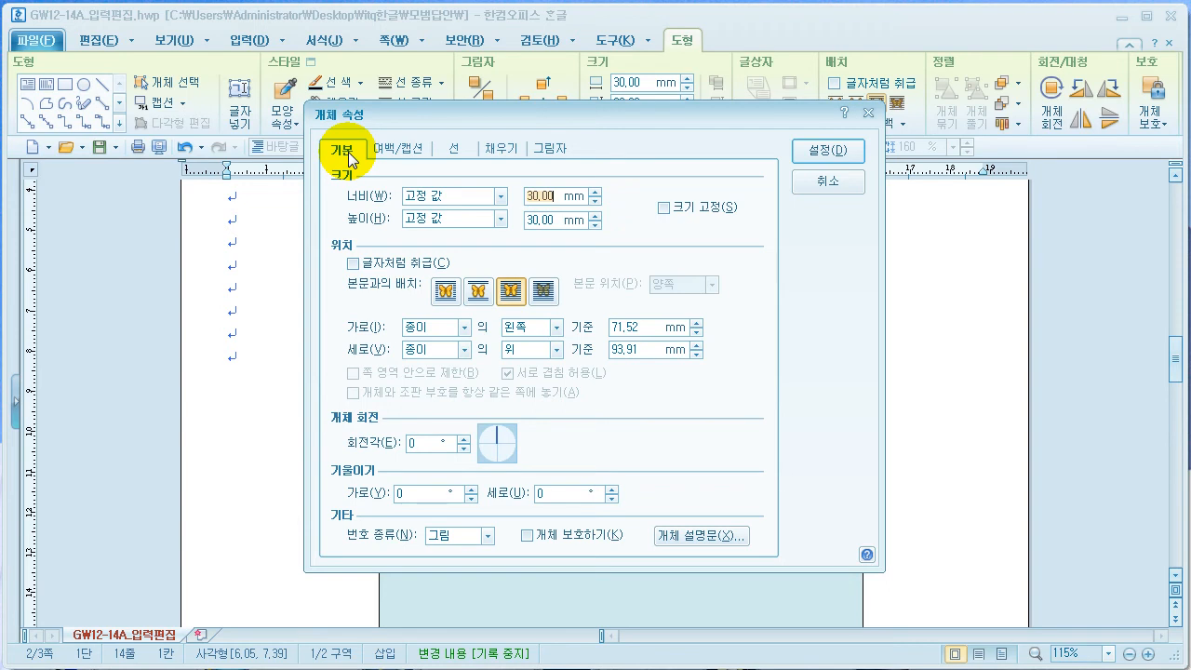
type("1215")
key("BackSpace")
key("BackSpace")
type("50")
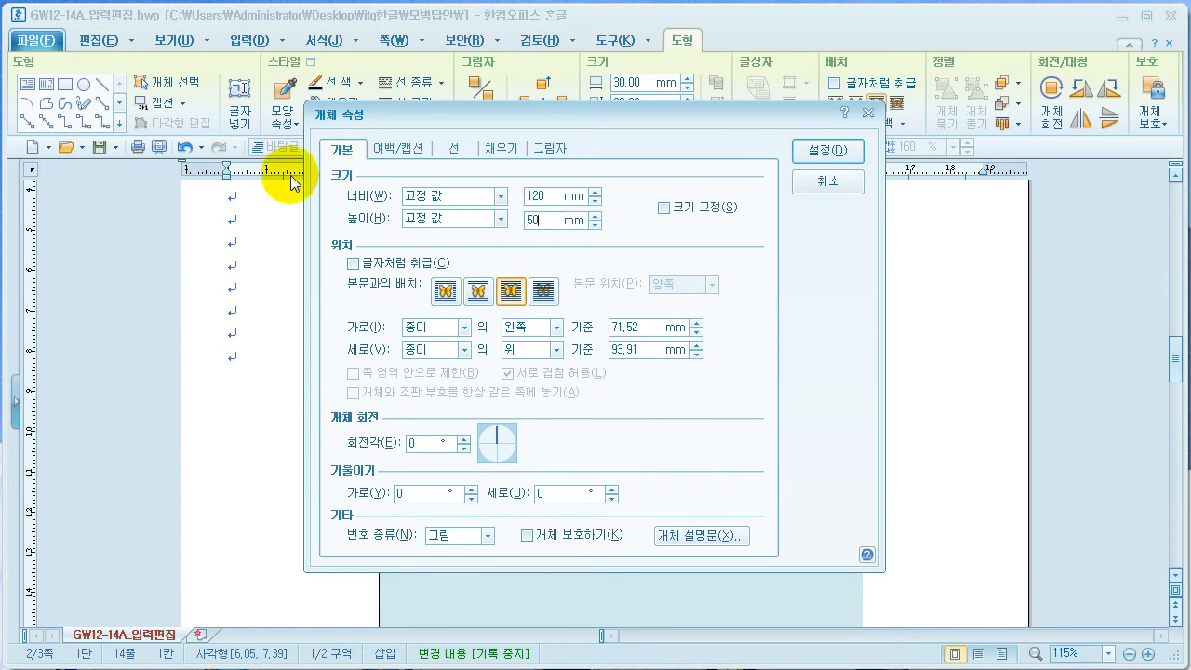
left_click(665, 208)
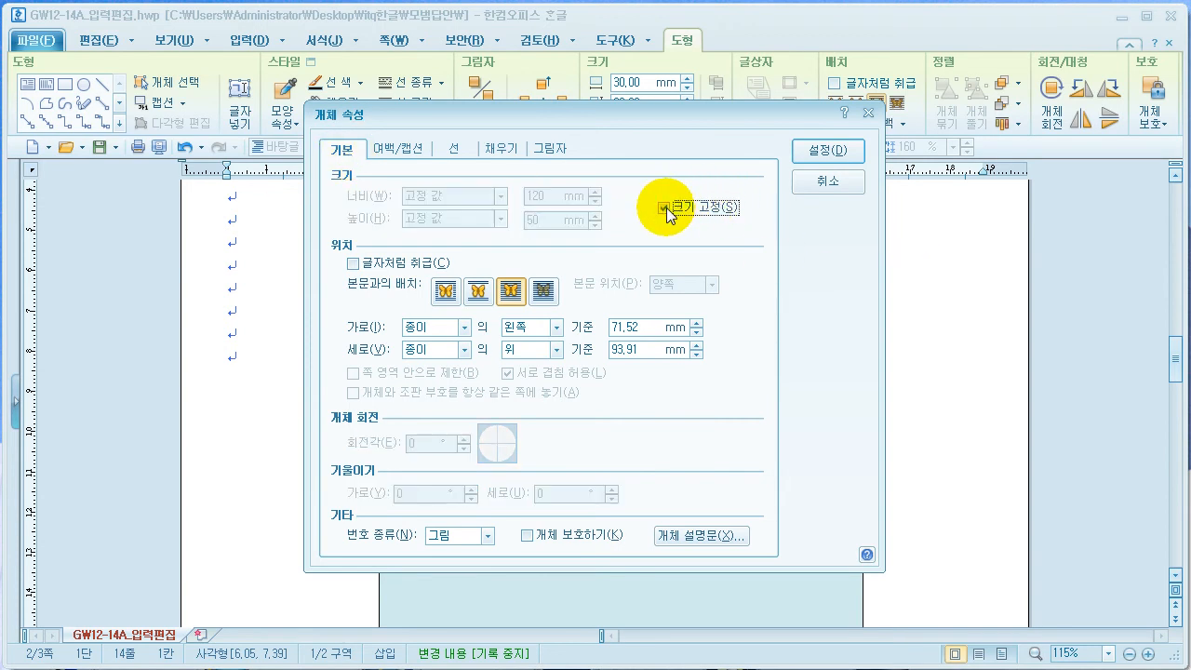
Give the rectangle rounded (둥근 모양) corners and a light orange face color from the palette
left_click(454, 150)
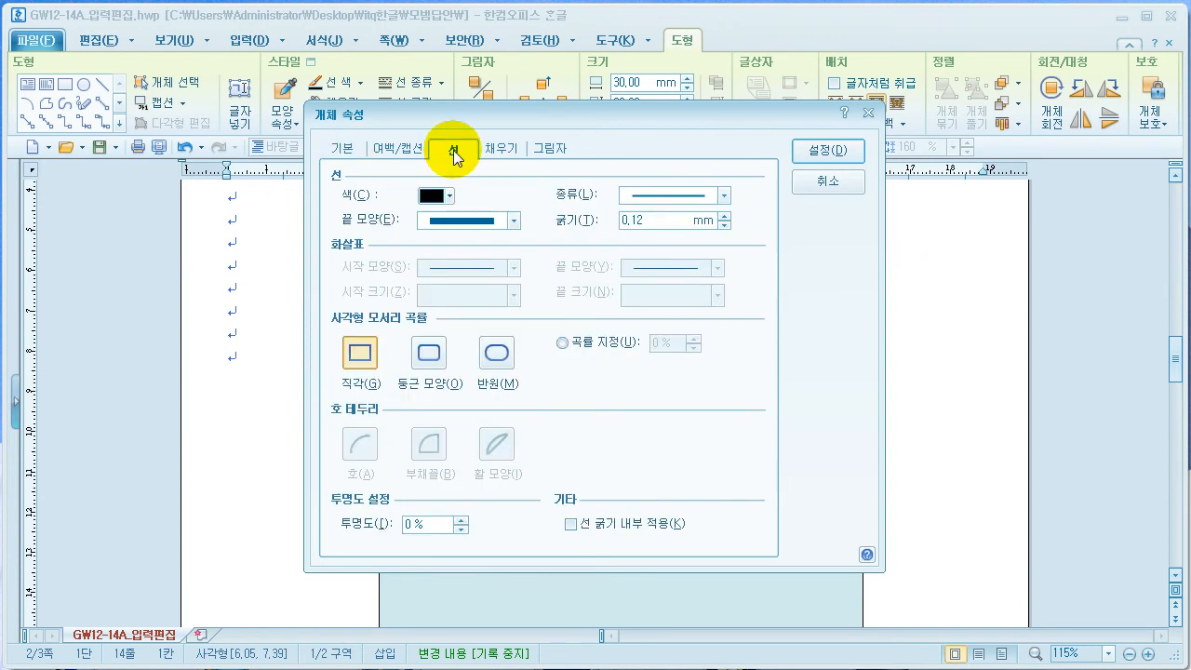
left_click(430, 354)
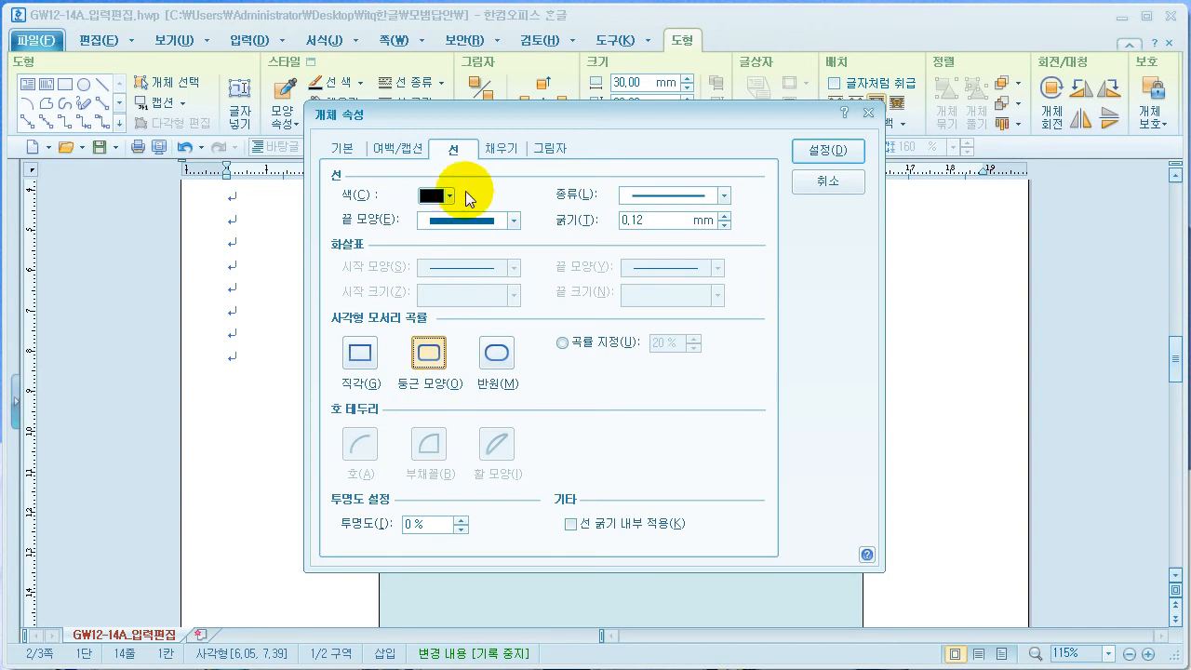
left_click(498, 148)
left_click(432, 244)
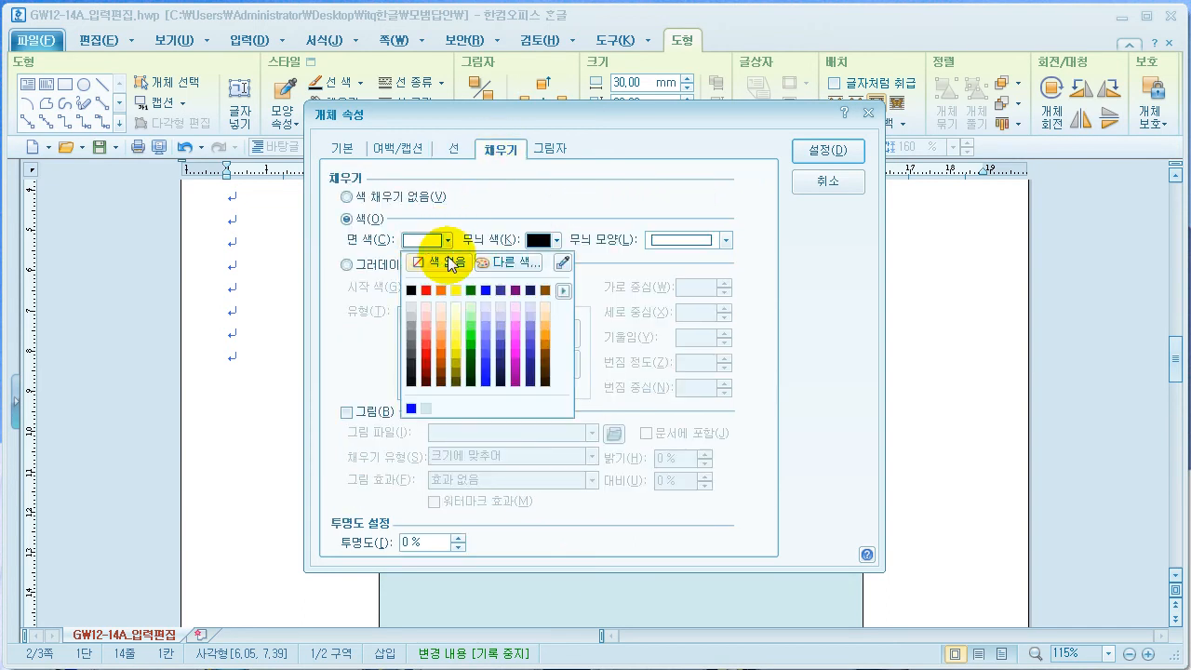
left_click(546, 320)
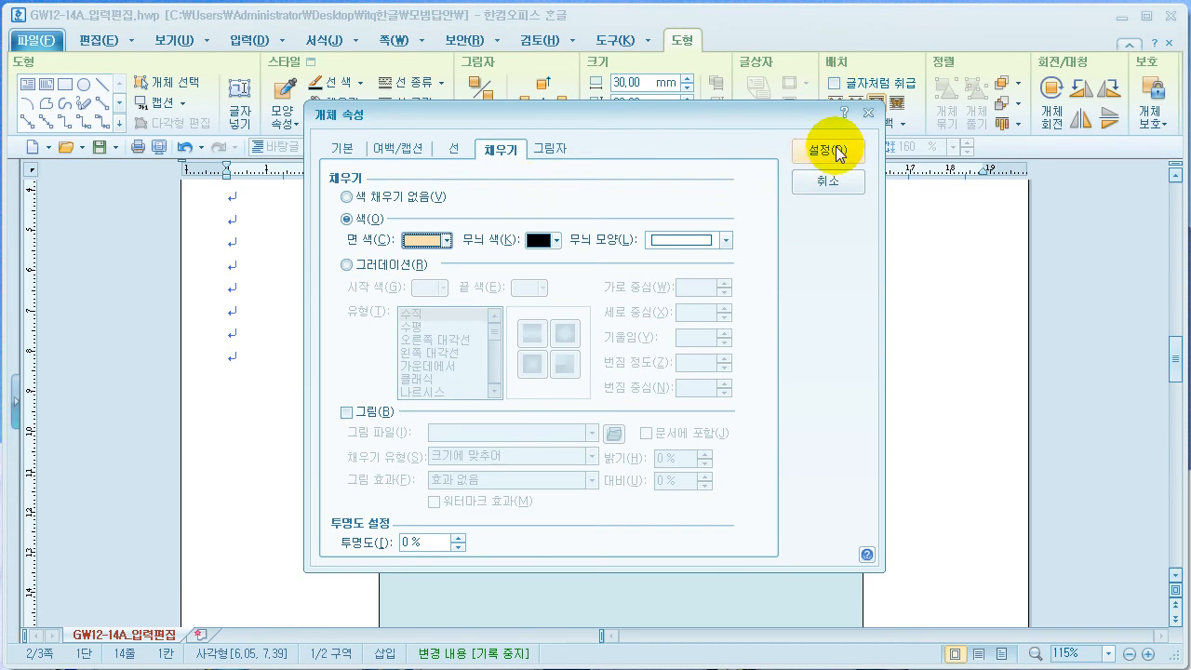
Apply the properties and position the rounded rectangle just below the title box, flush with the background rectangle's sides
left_click(826, 150)
left_click_drag(732, 378, 685, 338)
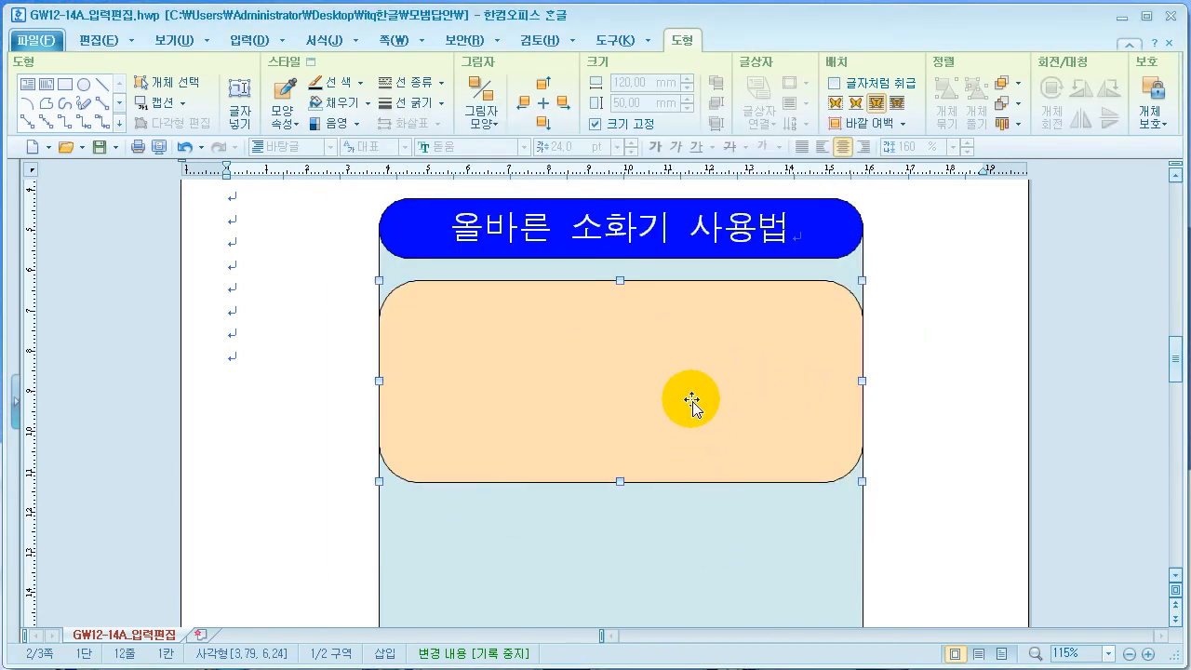
left_click_drag(679, 382, 680, 387)
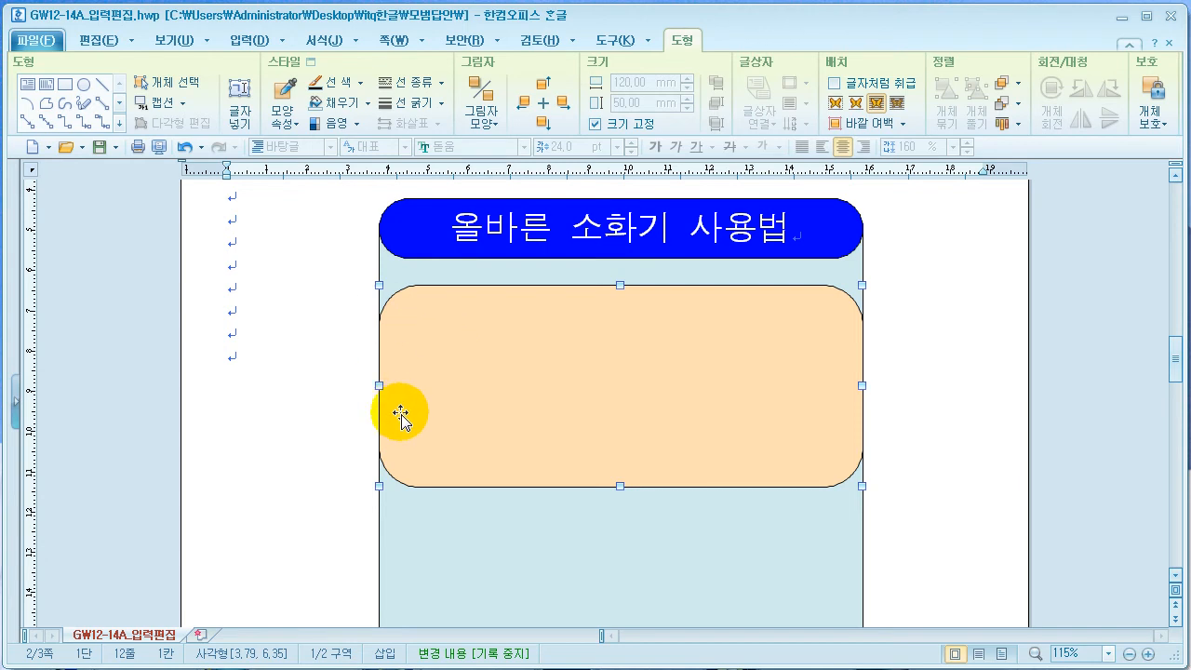
Insert the picture 로고2.jpg from the ITQ\Picture documents folder, placing it beside the background rectangle and level with the orange shape
left_click(247, 42)
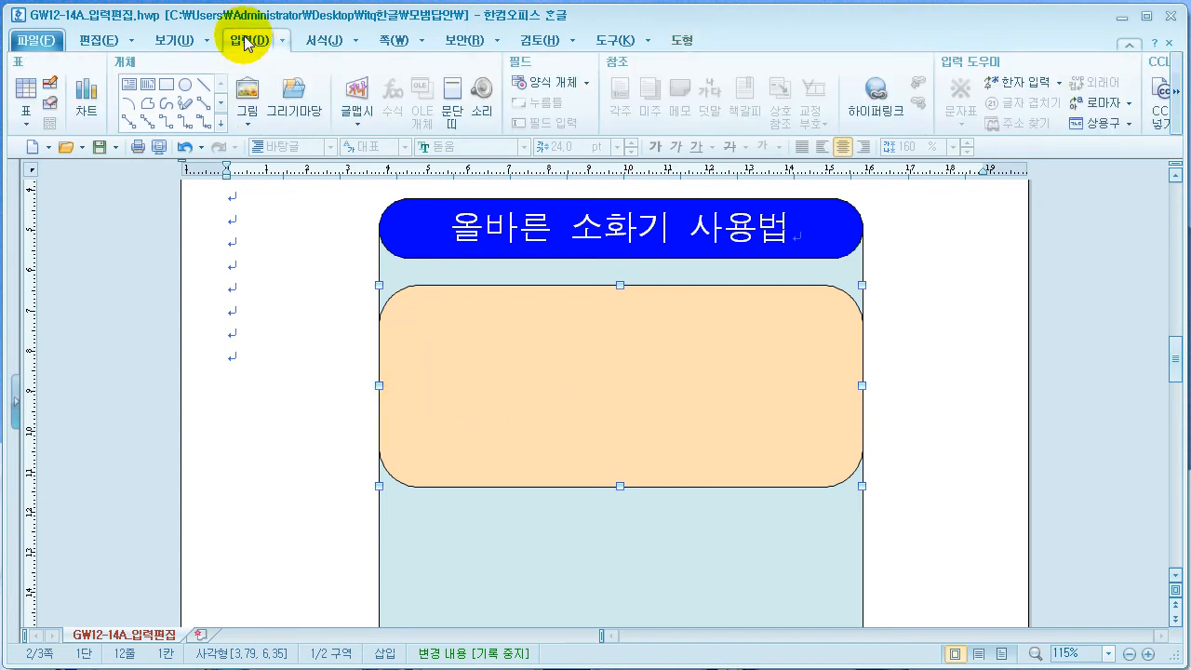
left_click(246, 88)
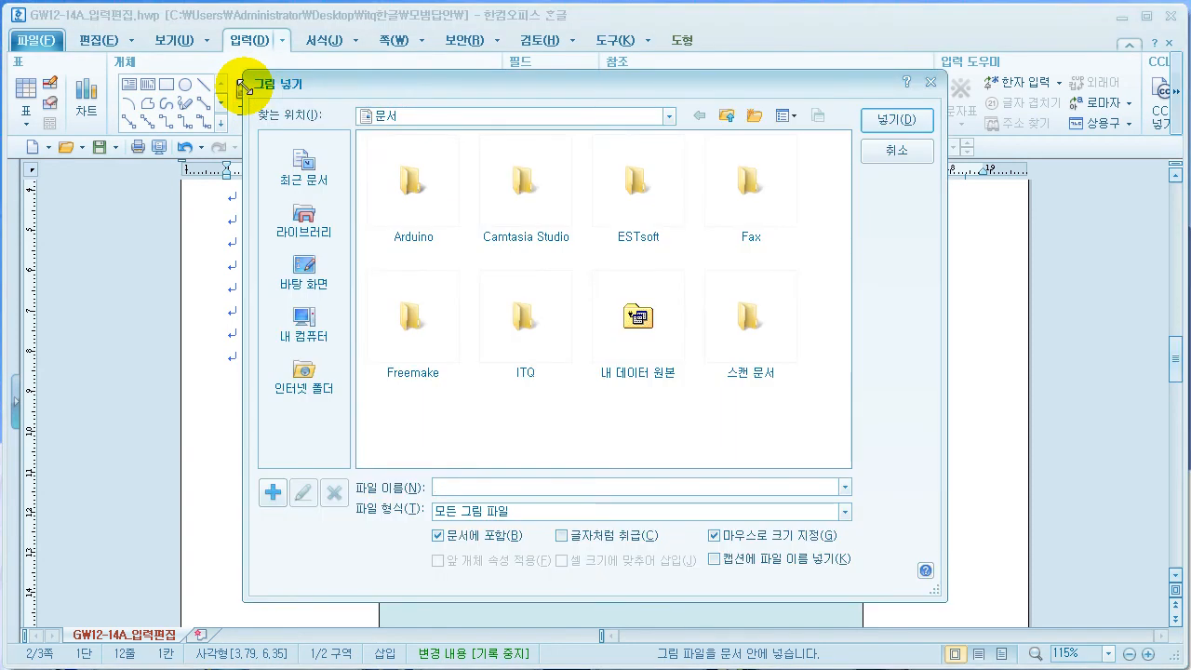
left_click(303, 223)
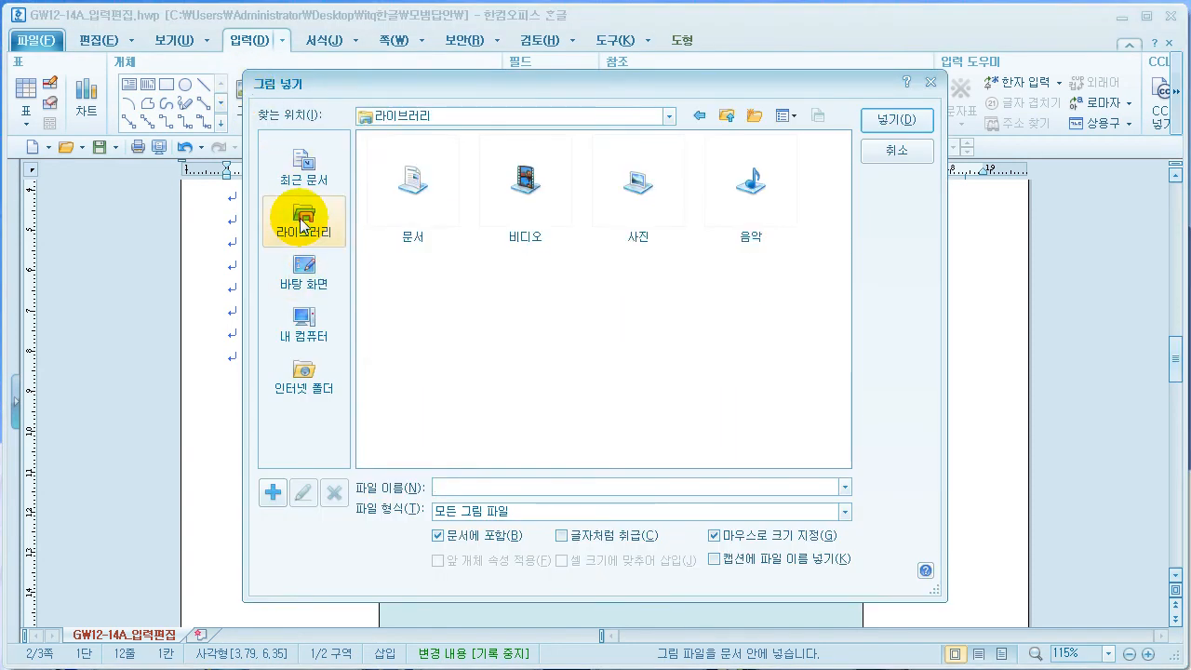
double_click(413, 182)
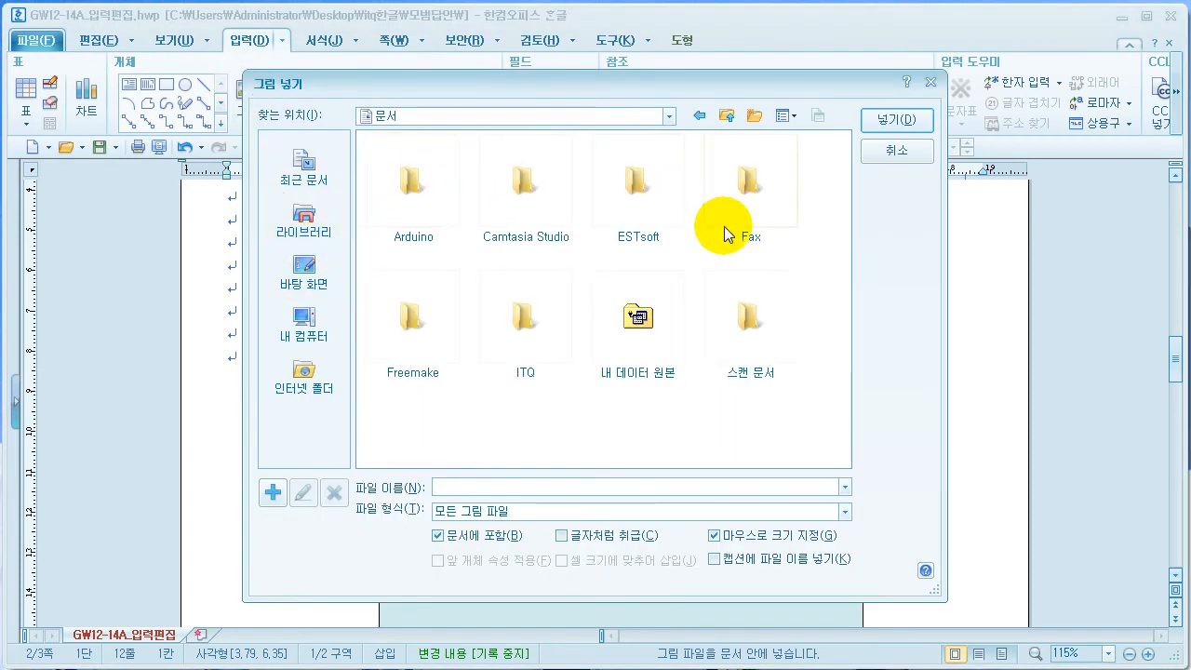
double_click(524, 315)
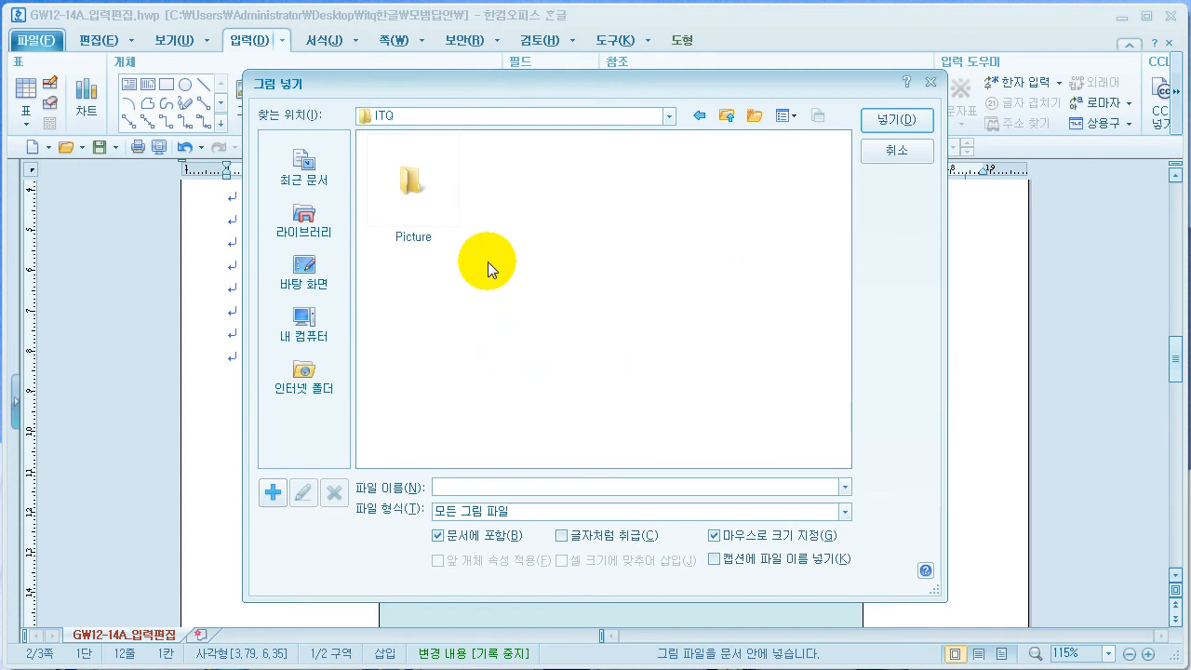
double_click(417, 183)
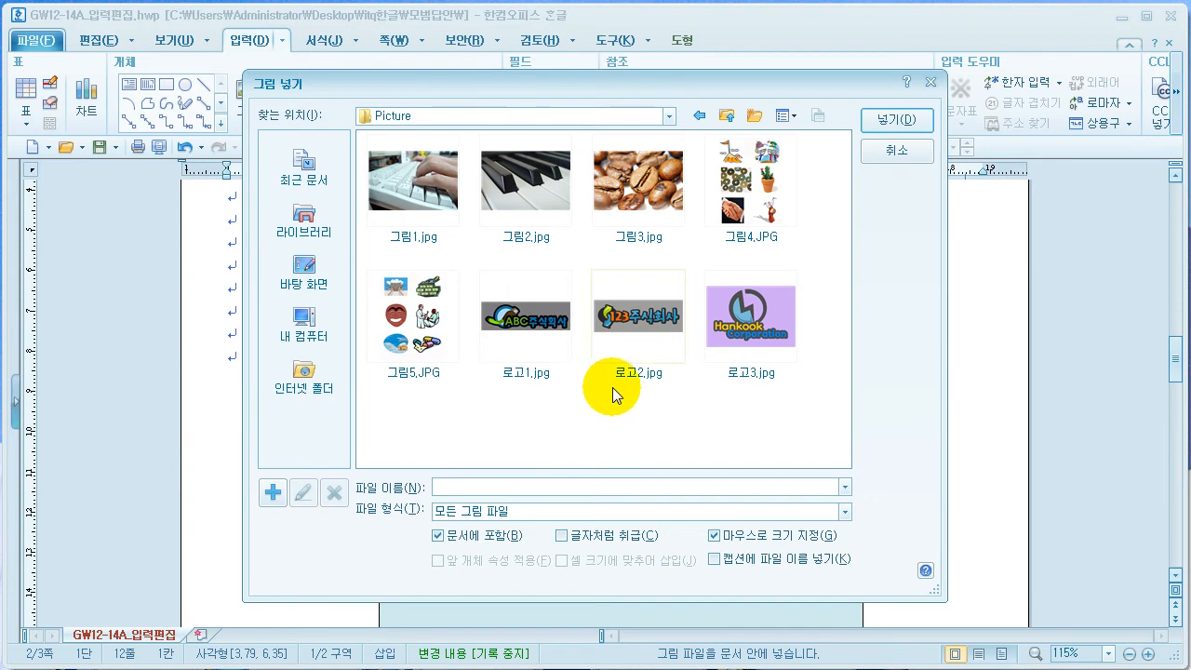
double_click(642, 317)
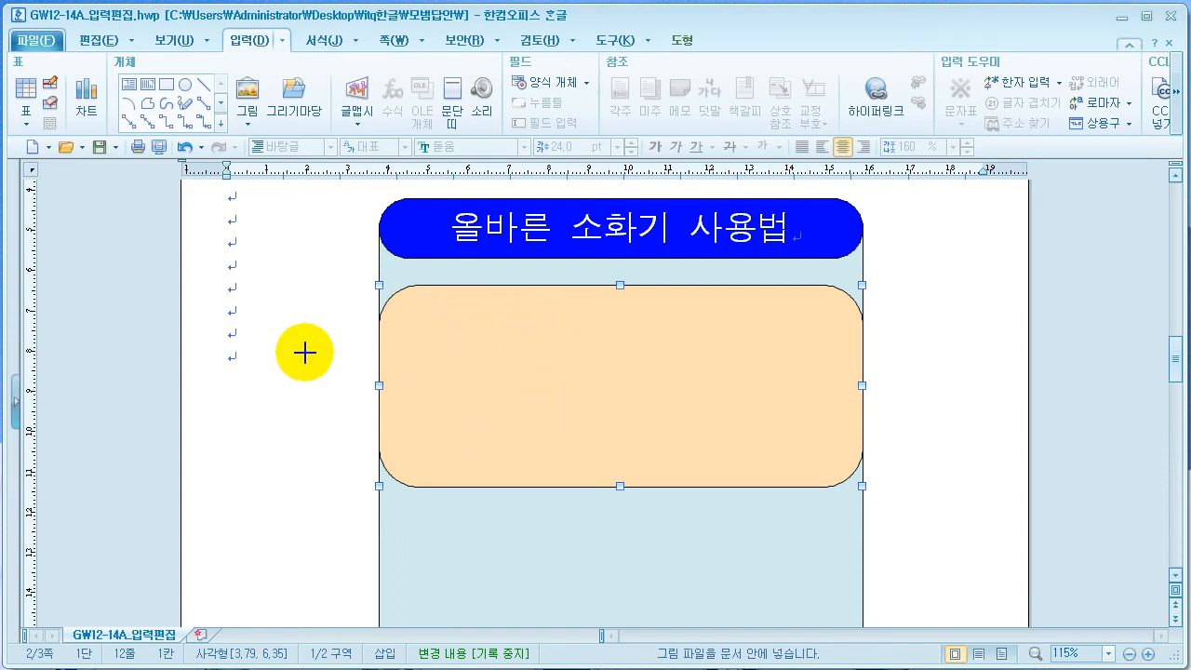
left_click(228, 323)
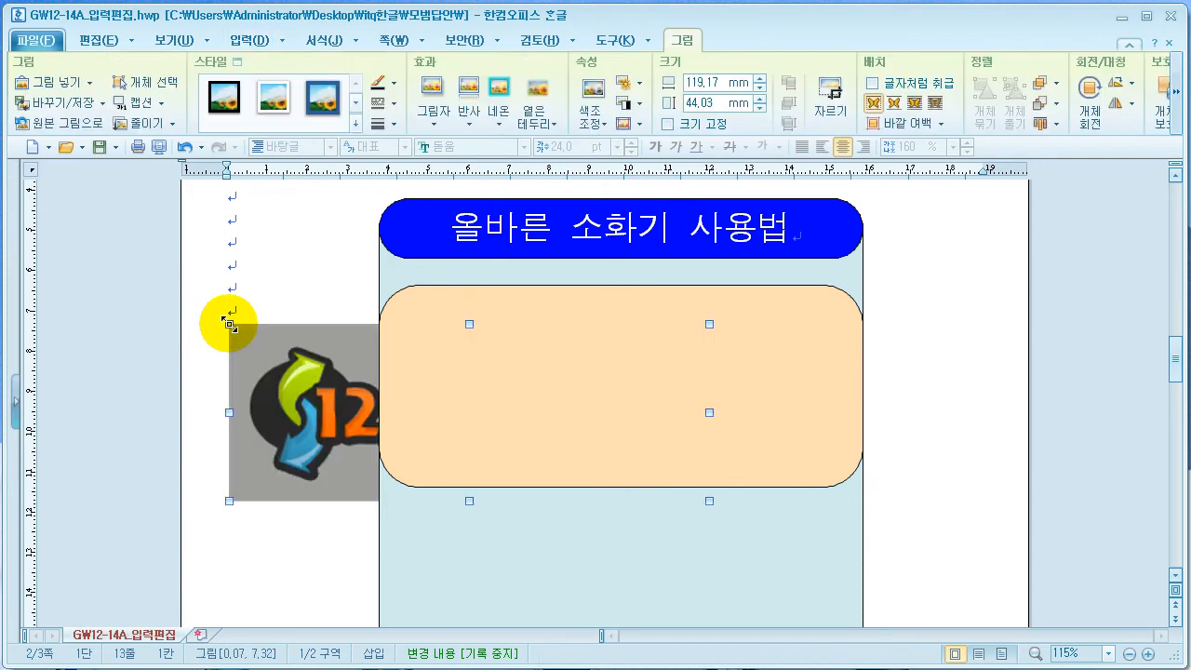
Set the logo picture's width to 40 mm and height to 35 mm with its size locked, and place it in front of text (글 앞으로)
double_click(330, 410)
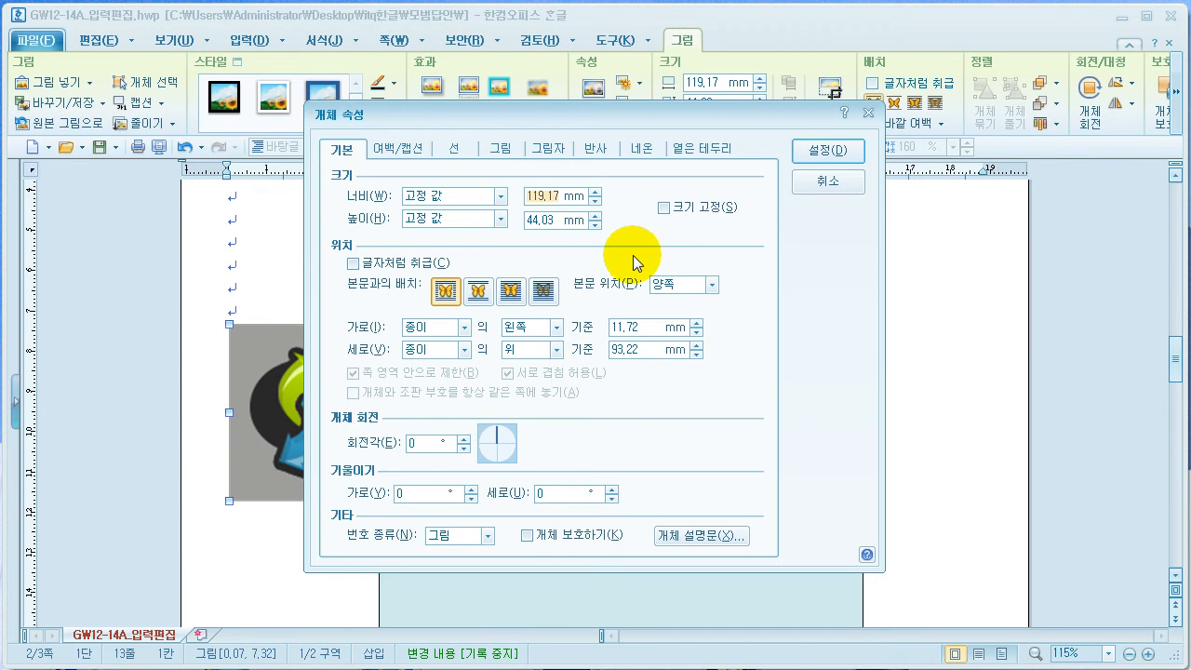
type("40")
key("Tab")
key("Tab")
type("35")
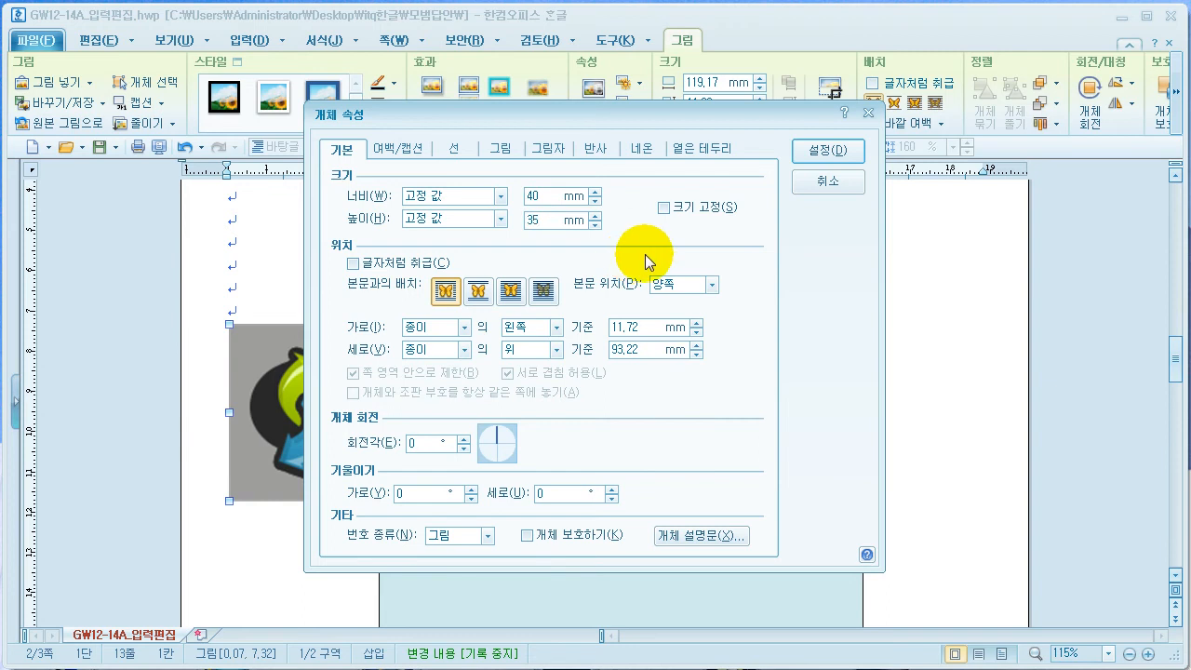
left_click(664, 207)
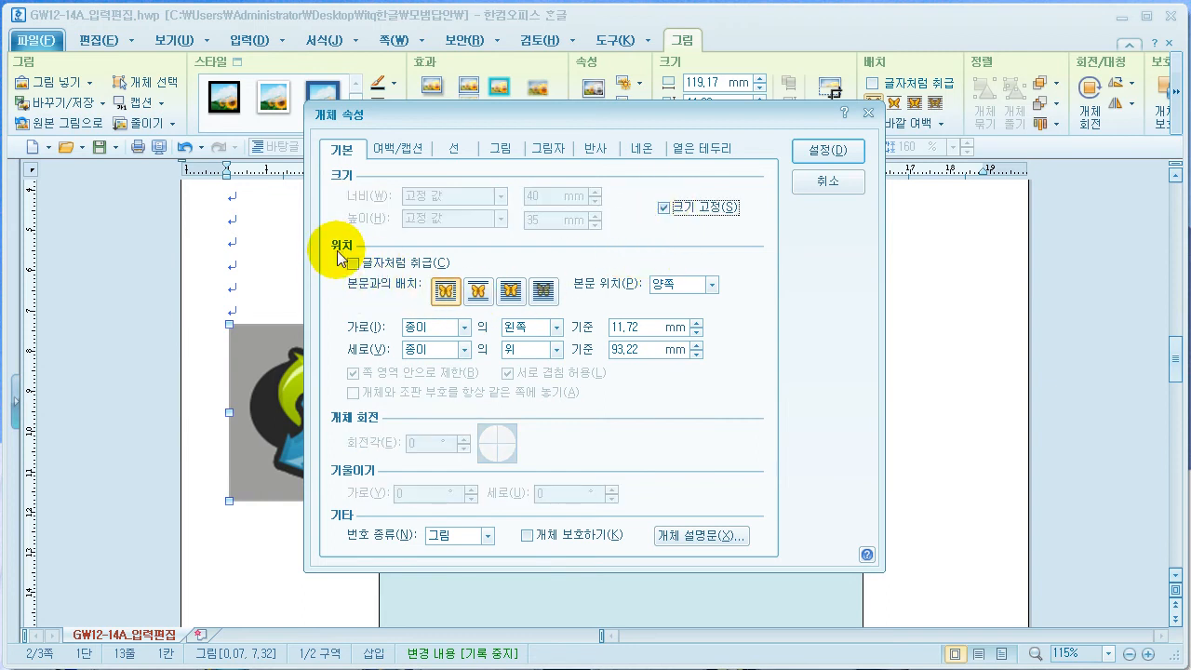
left_click(511, 292)
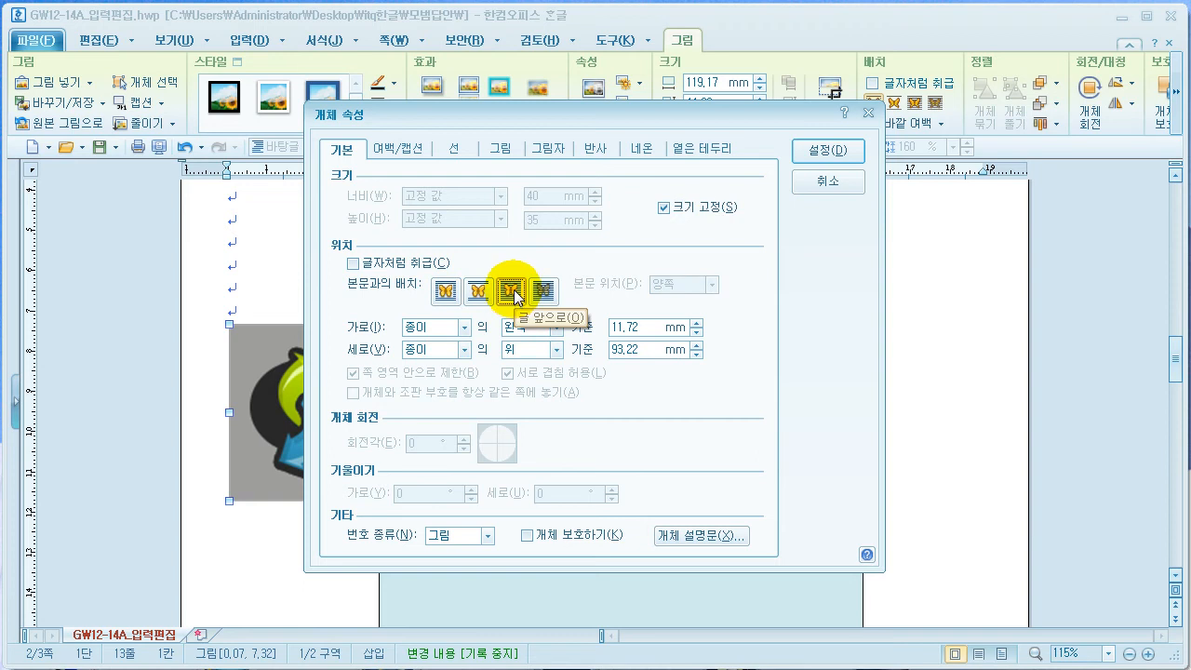
Apply the grayscale (회색조) picture effect to the logo and move it inside the left part of the light orange rounded rectangle
left_click(506, 148)
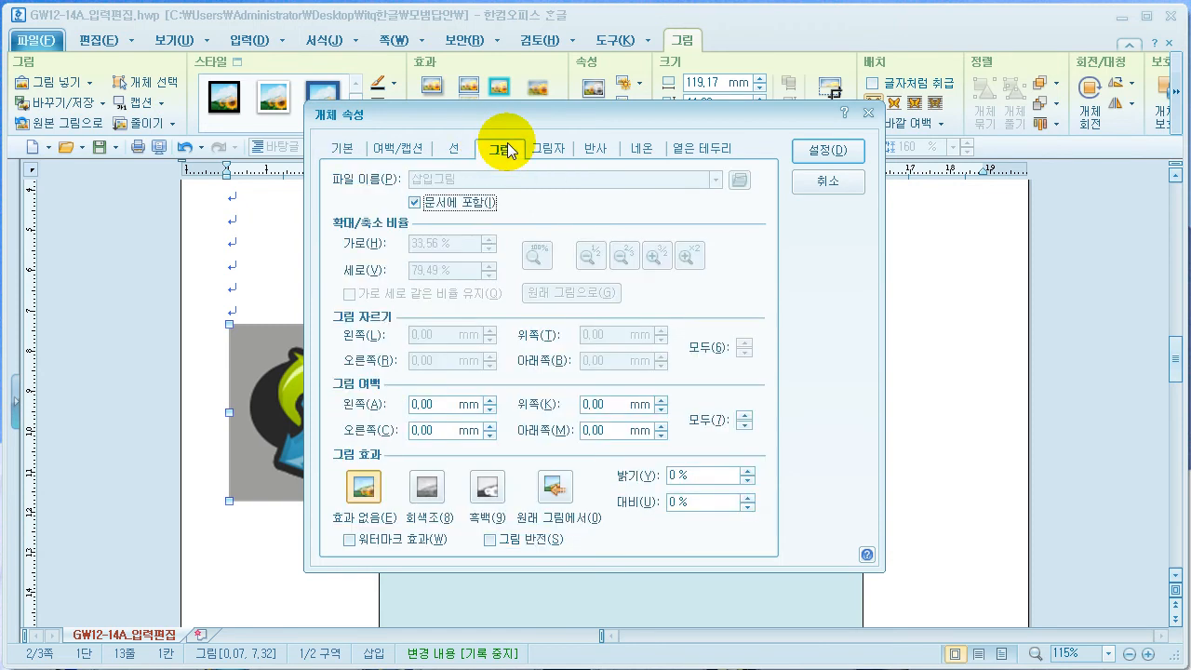
left_click(427, 488)
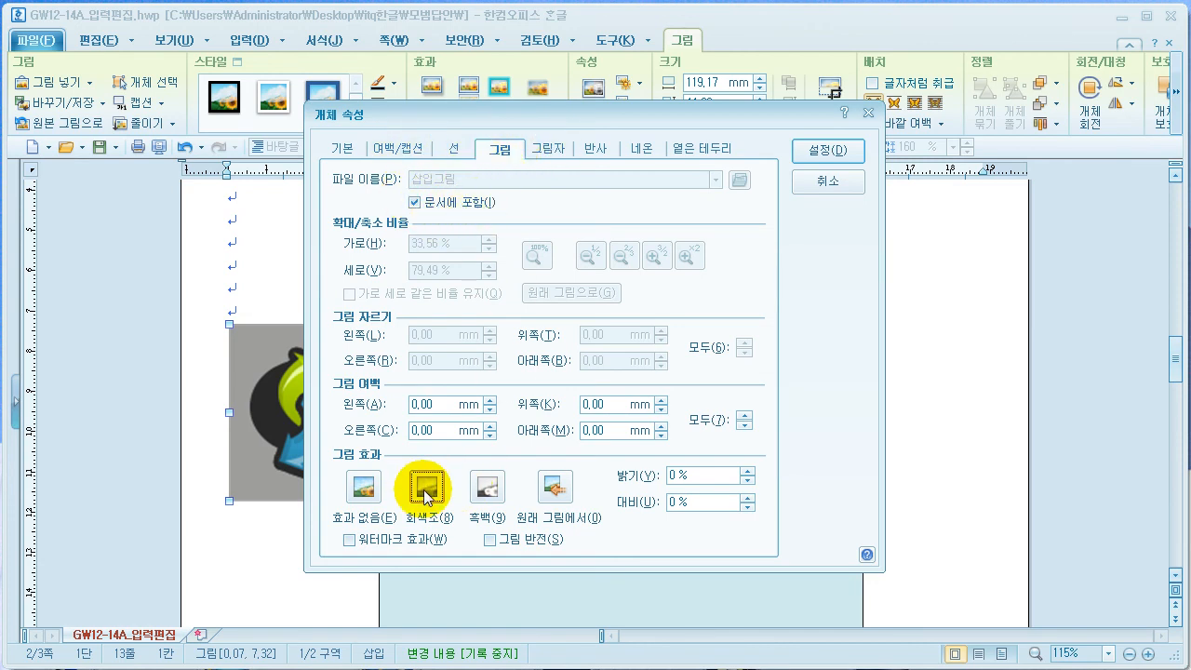
left_click(833, 150)
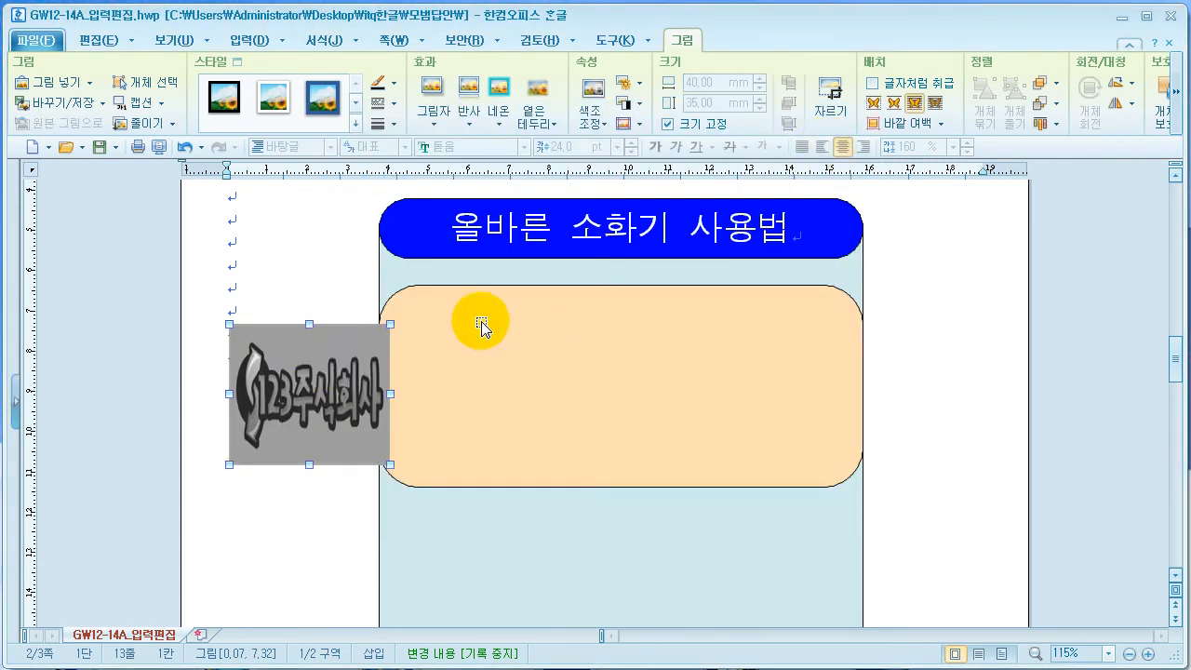
left_click_drag(305, 379, 478, 367)
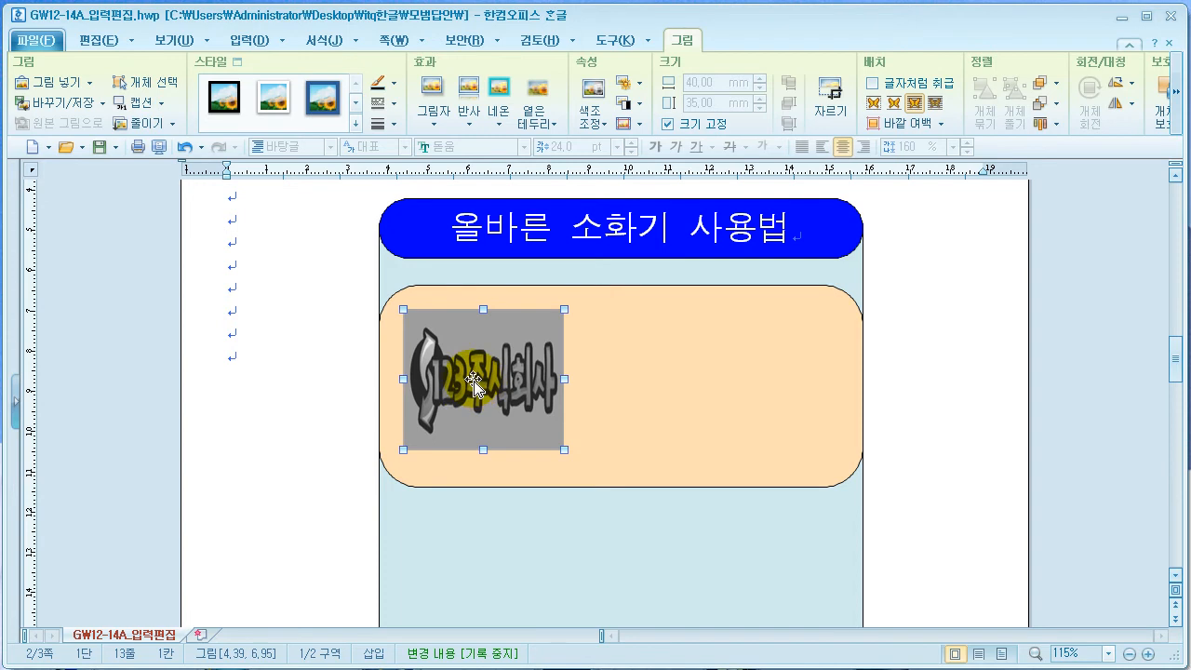
Add a hyperlink from the logo picture to the 화재 bookmark in the current document
scroll(473, 384, "down", 12)
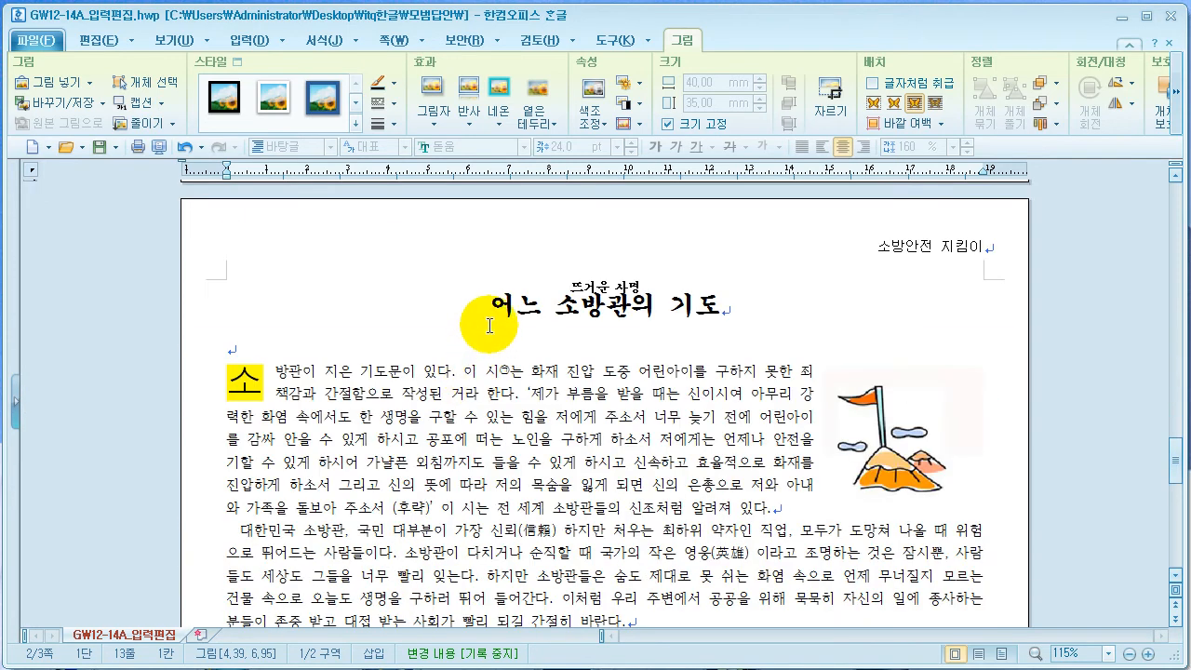
left_click(489, 304)
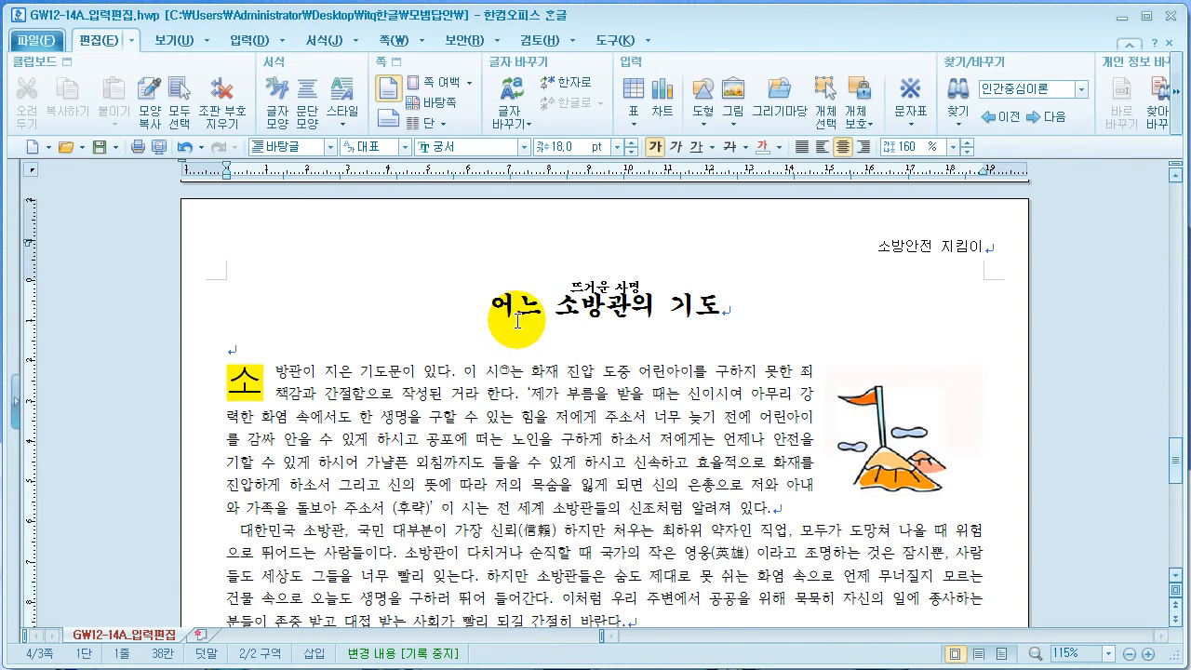
scroll(499, 317, "up", 10)
scroll(519, 337, "up", 5)
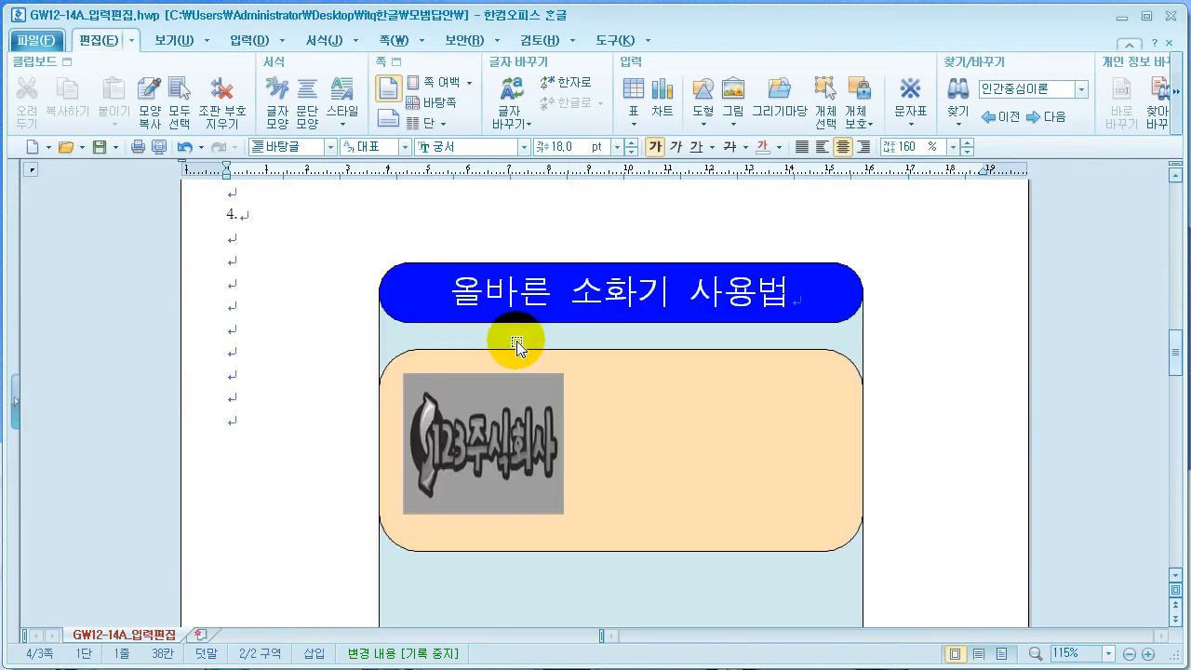
left_click(482, 428)
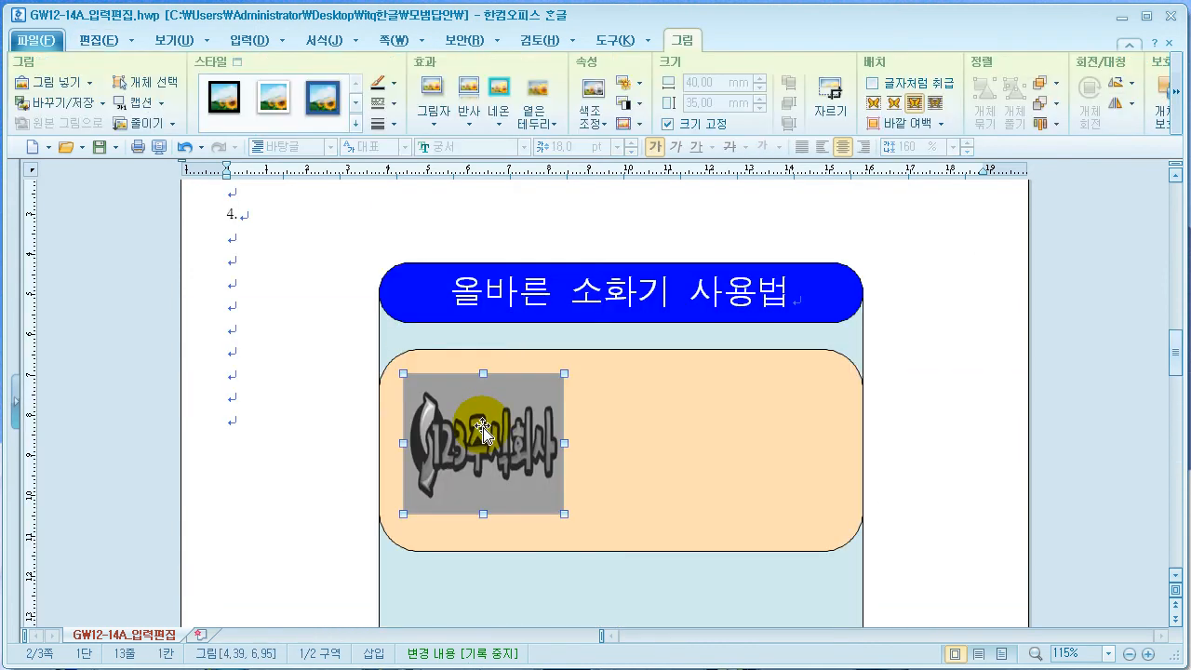
right_click(482, 428)
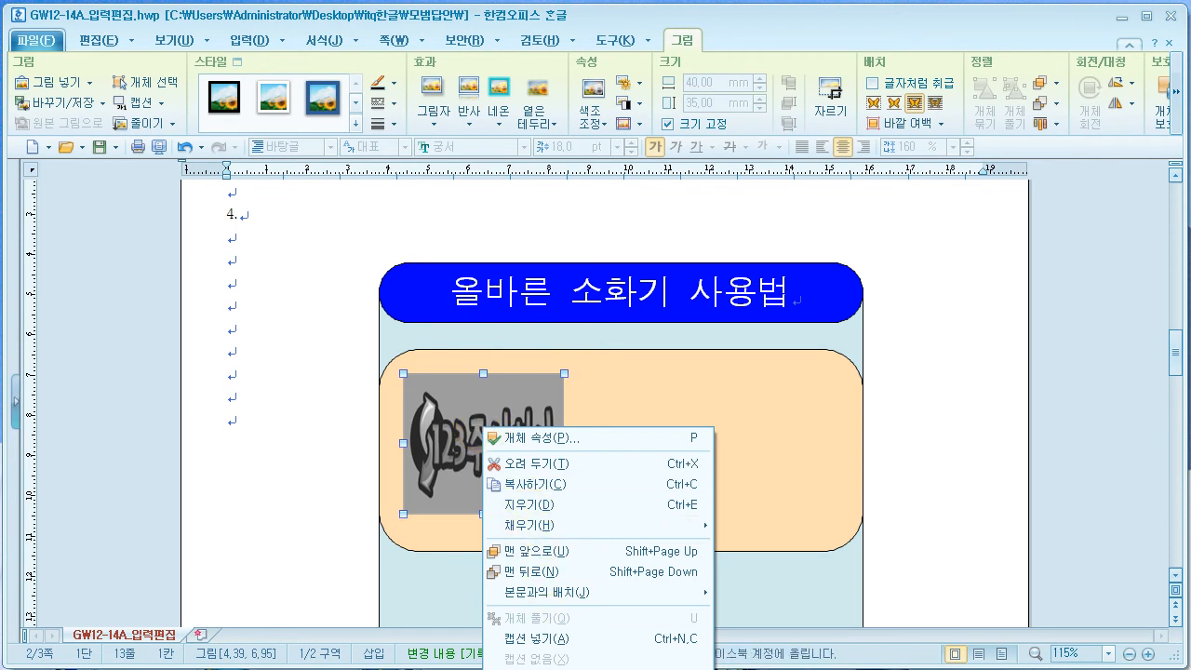
left_click(596, 669)
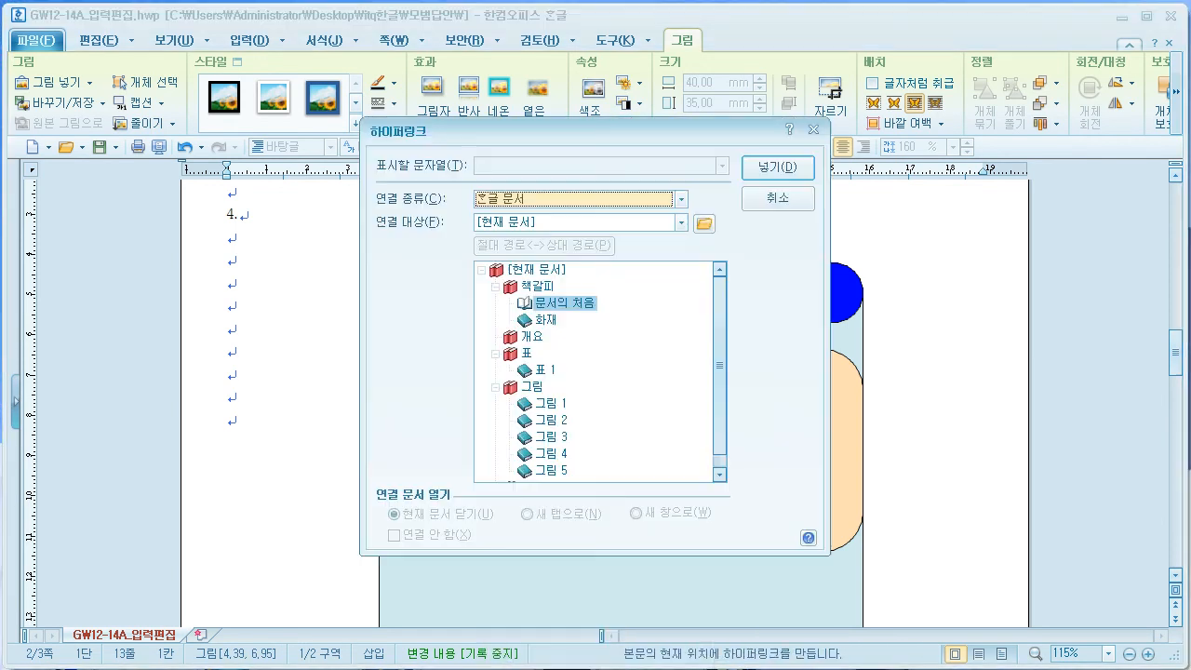
left_click(545, 321)
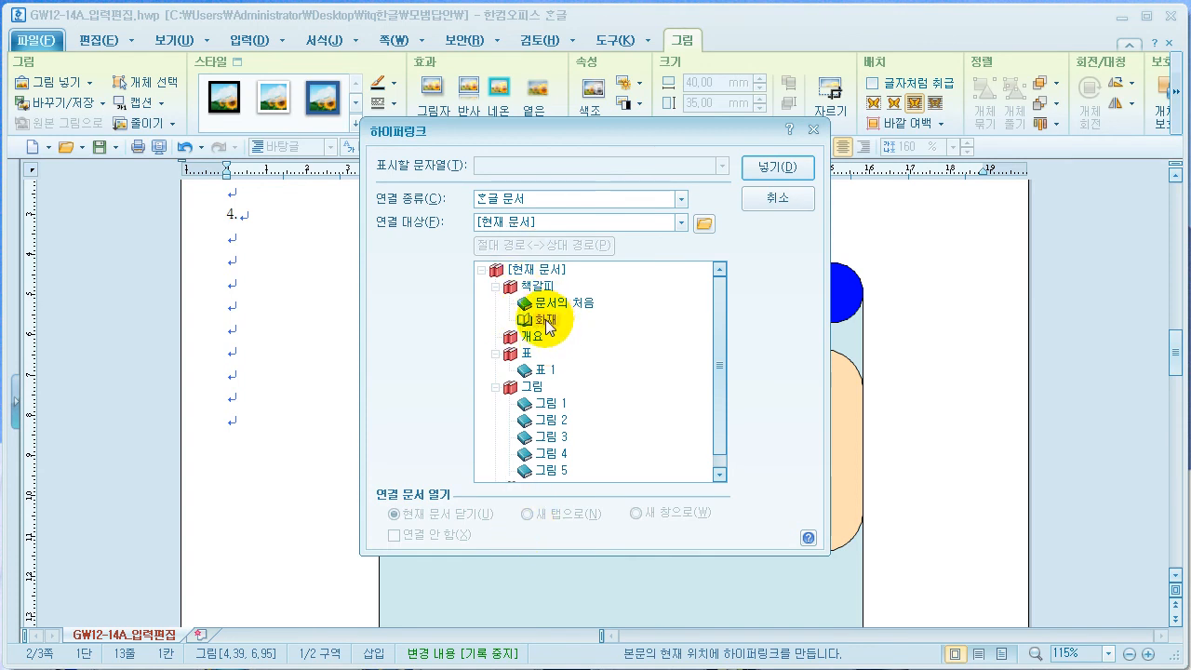
left_click(773, 167)
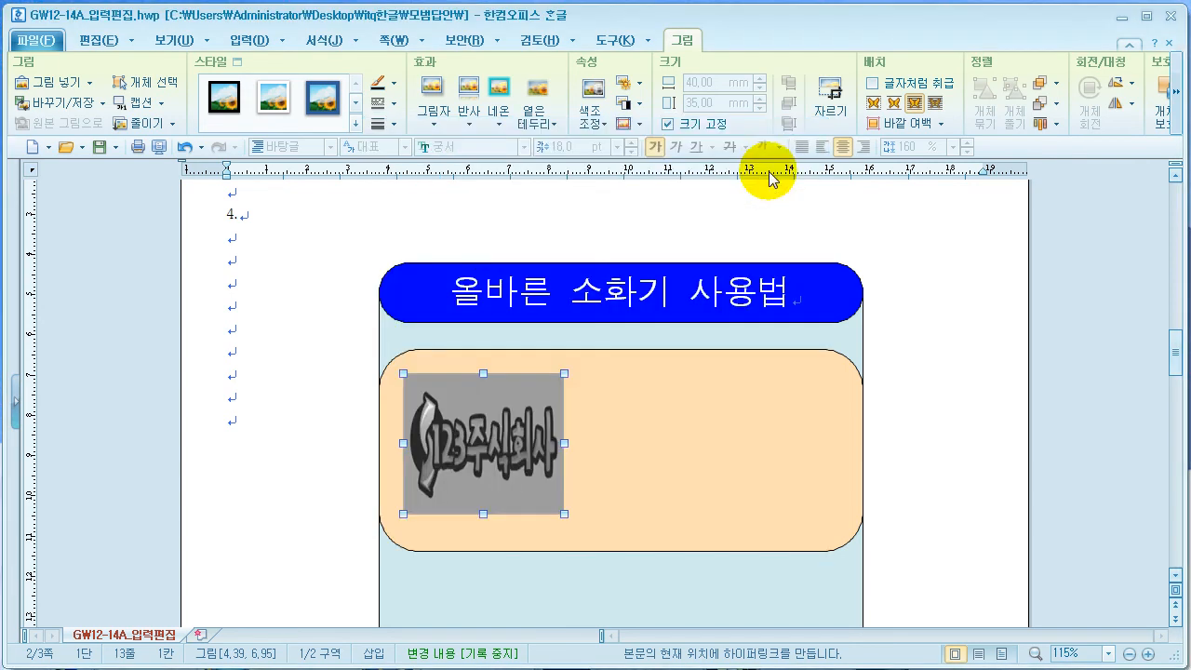
Select the linked logo picture and nudge it slightly downward within the light orange rounded rectangle
left_click(350, 424)
left_click(232, 400)
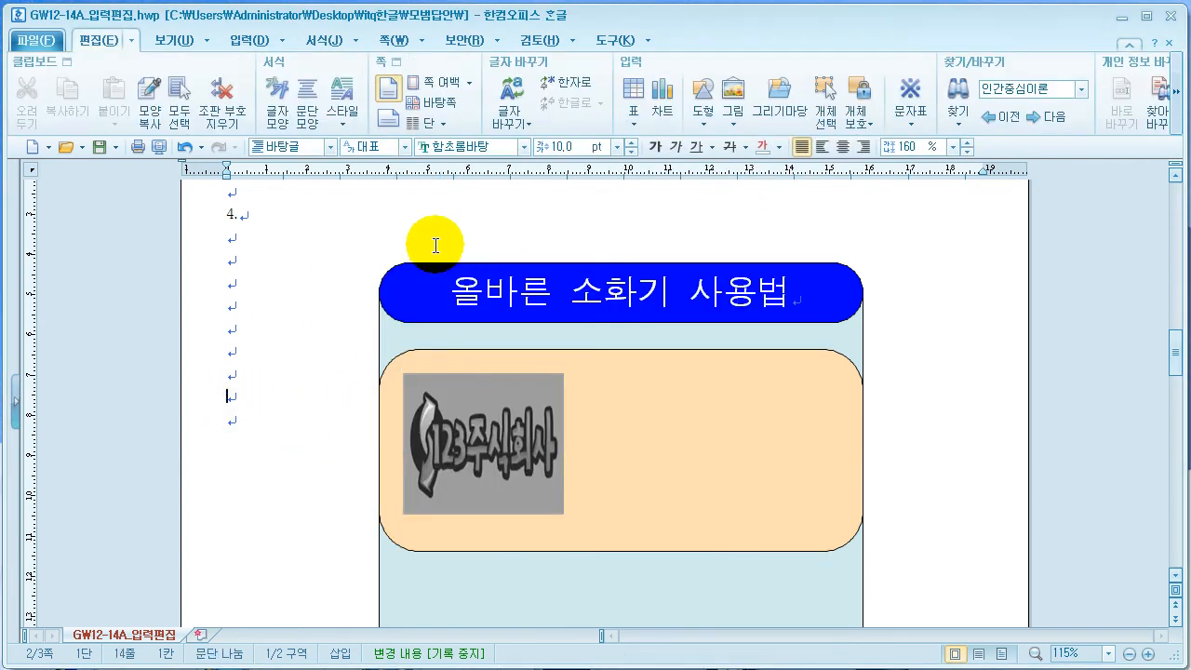
left_click(479, 443)
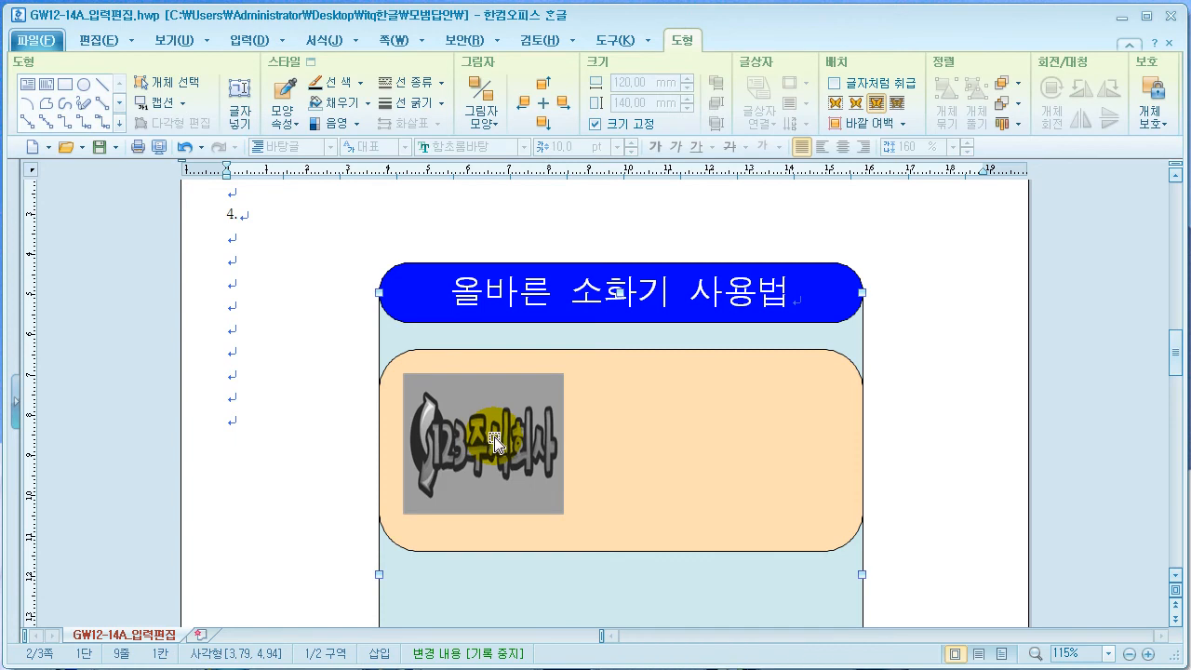
left_click(493, 442)
left_click(291, 365)
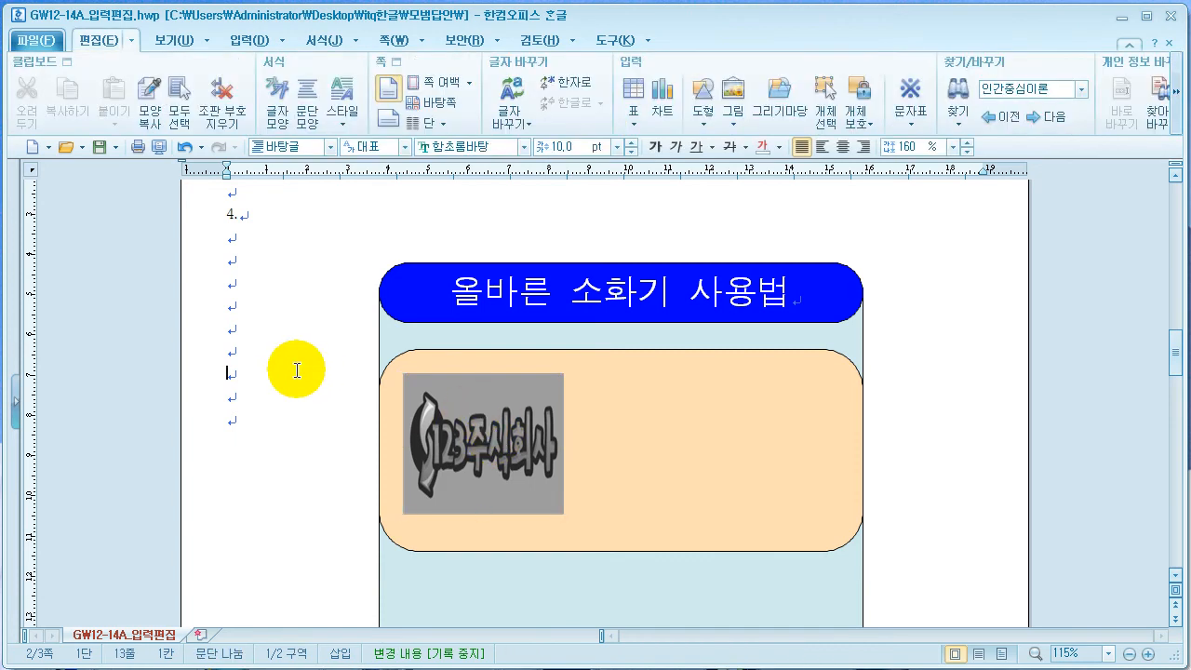
left_click(476, 441)
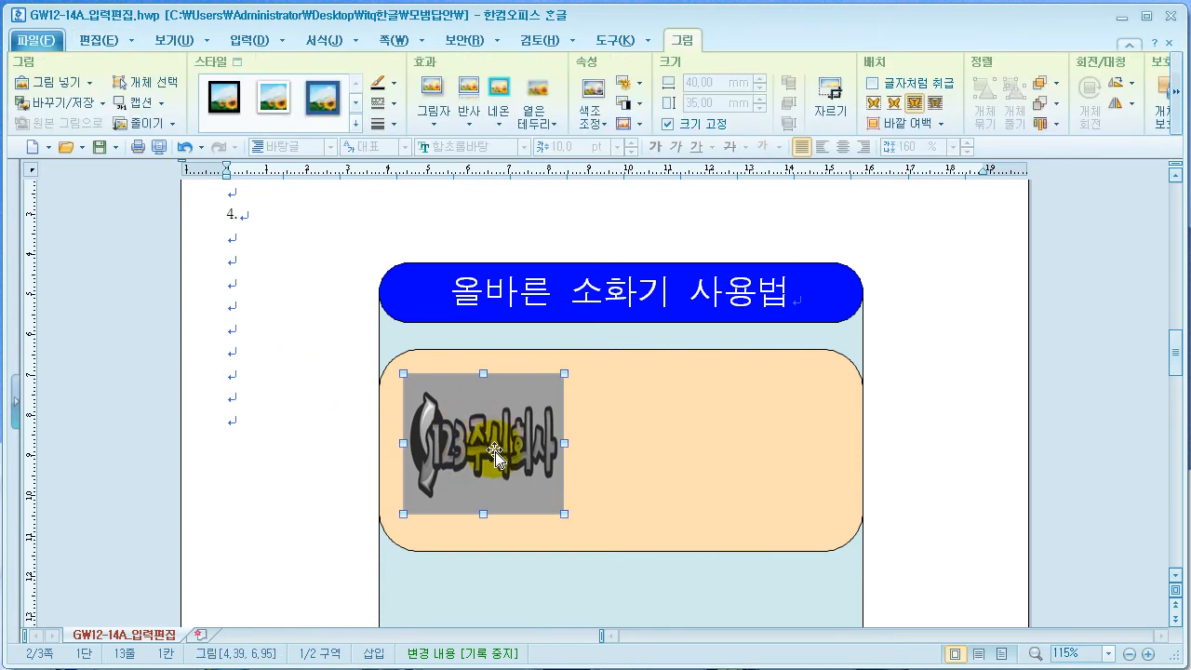
left_click_drag(480, 435, 477, 441)
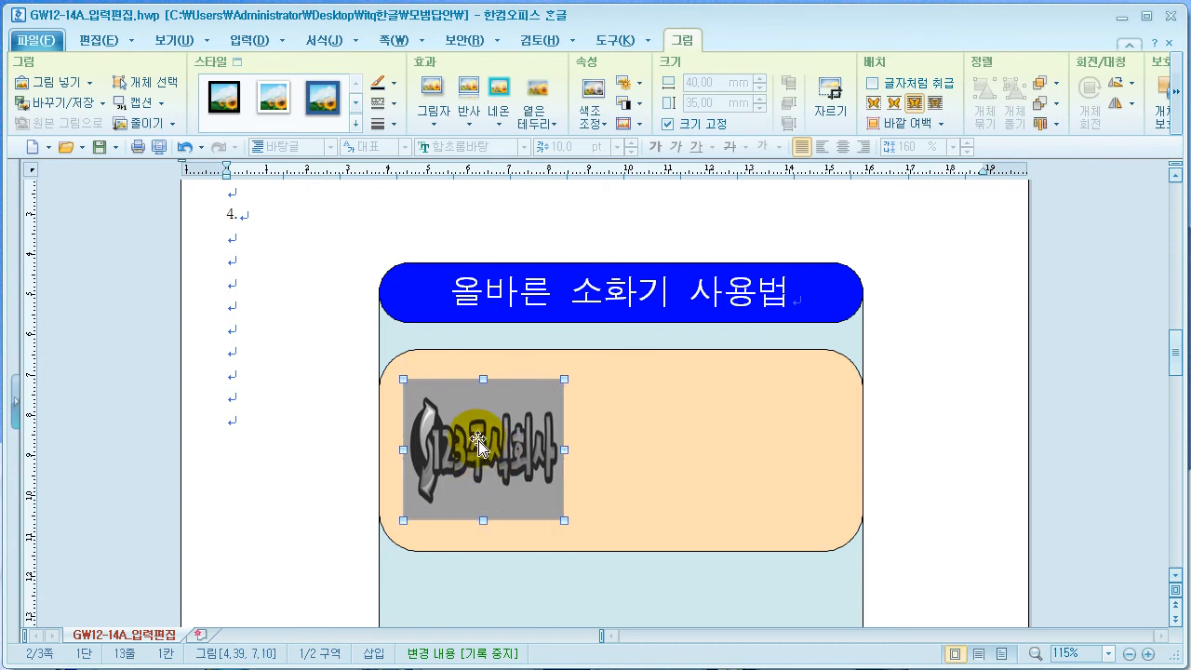
left_click(306, 403)
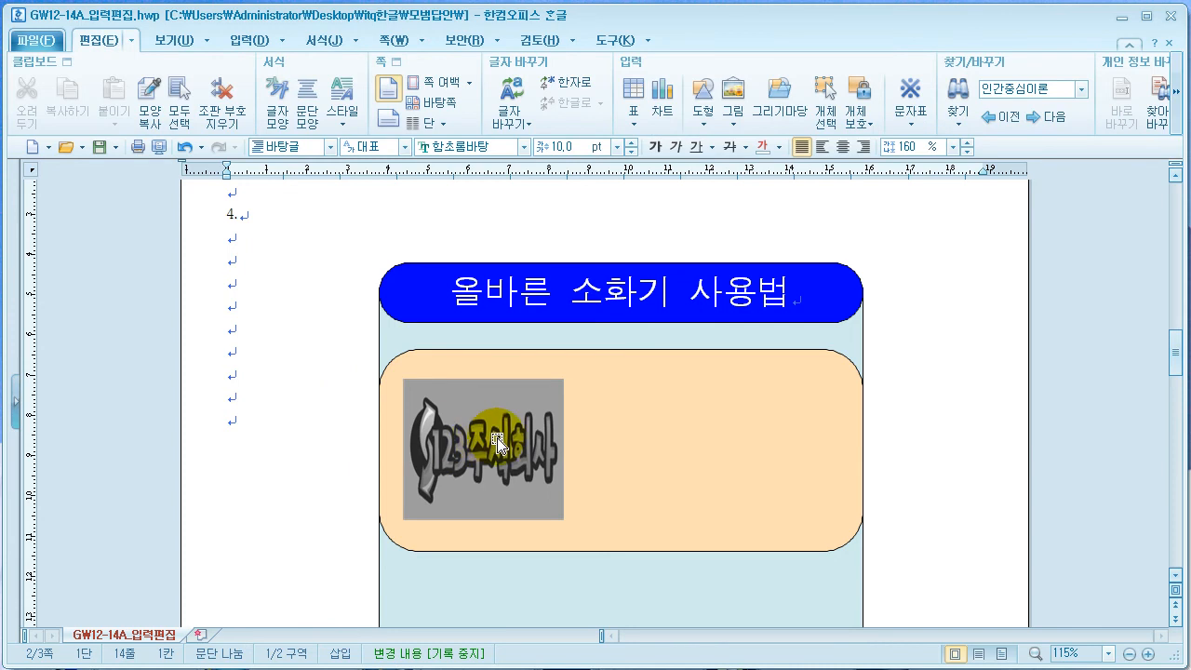
Start a gray 글맵시 text-art object on the last empty line below item 4, with the content 화재예방
left_click(956, 417)
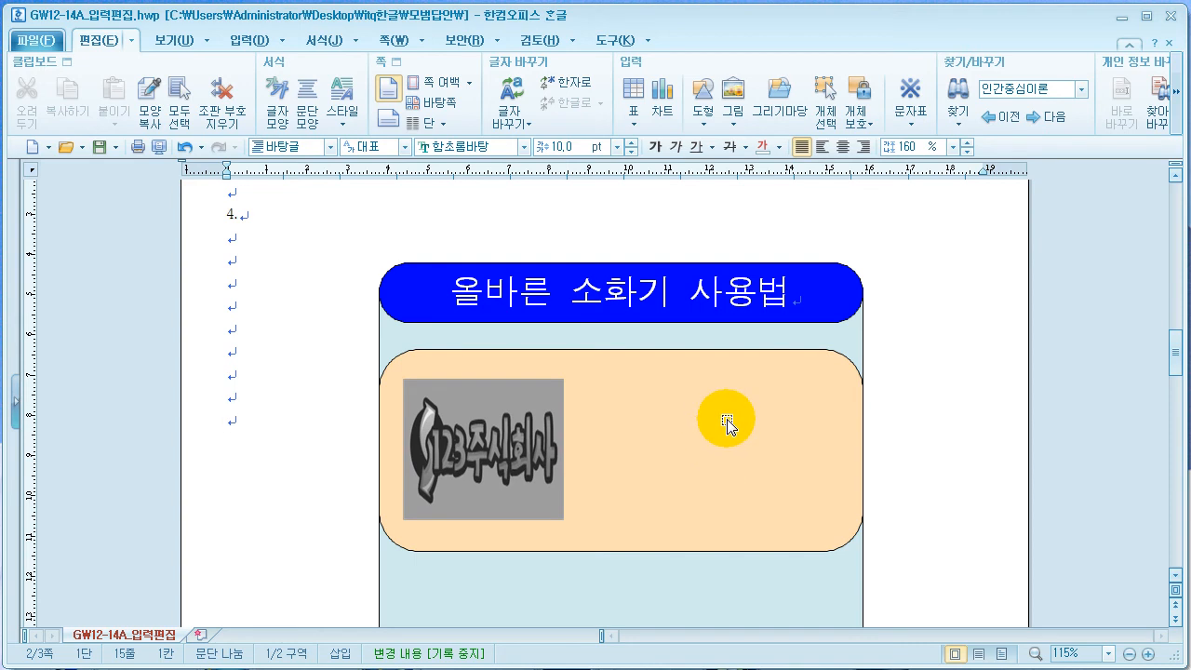
left_click(240, 44)
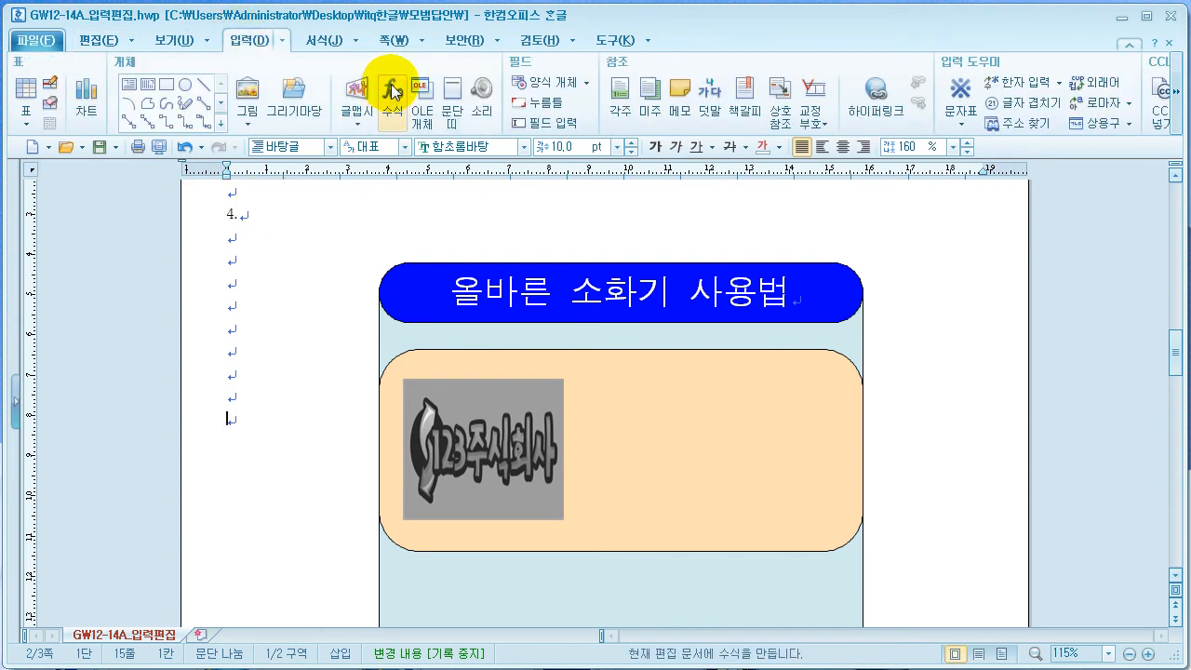
left_click(359, 92)
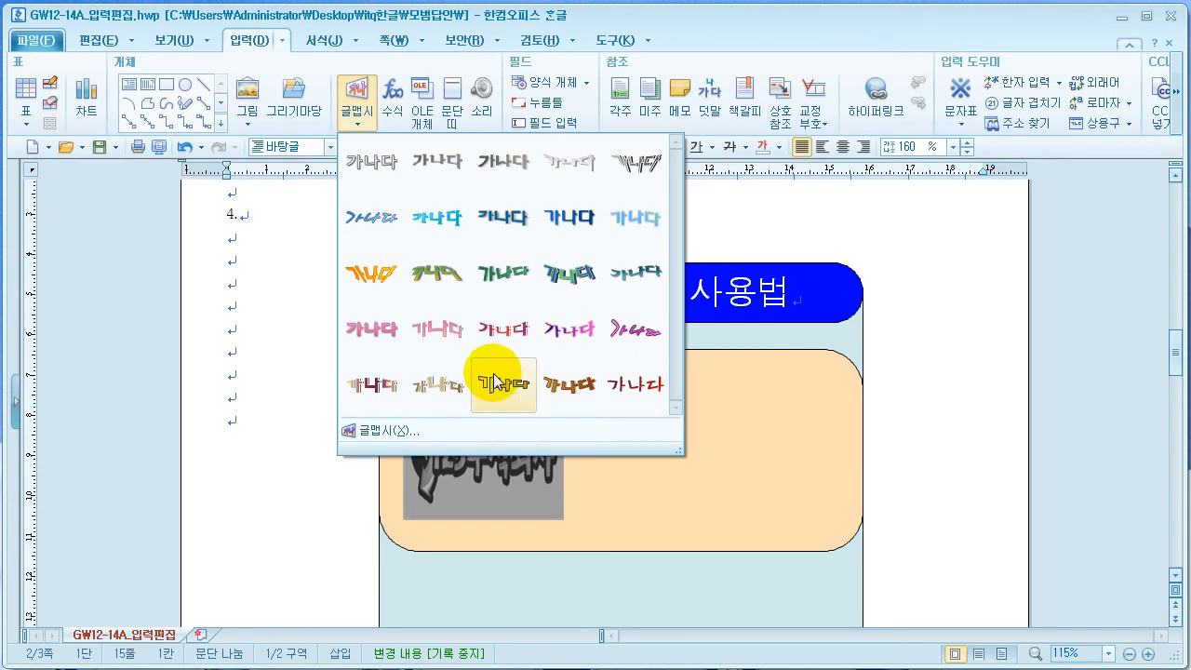
left_click(437, 161)
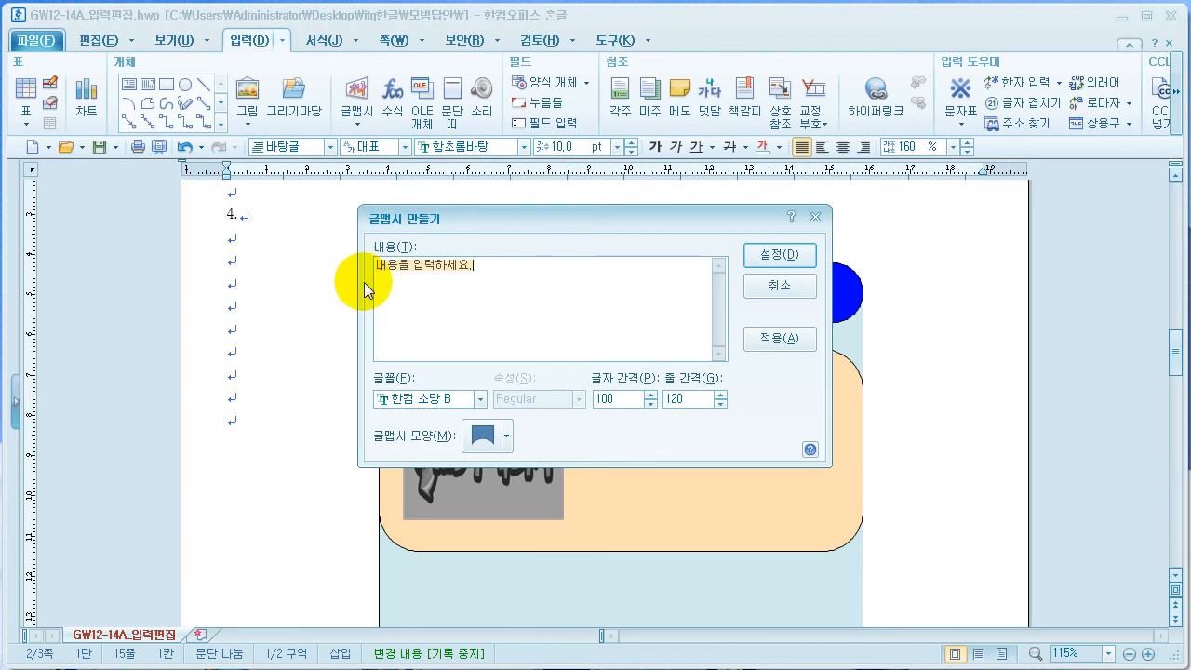
type("호")
type("재예방")
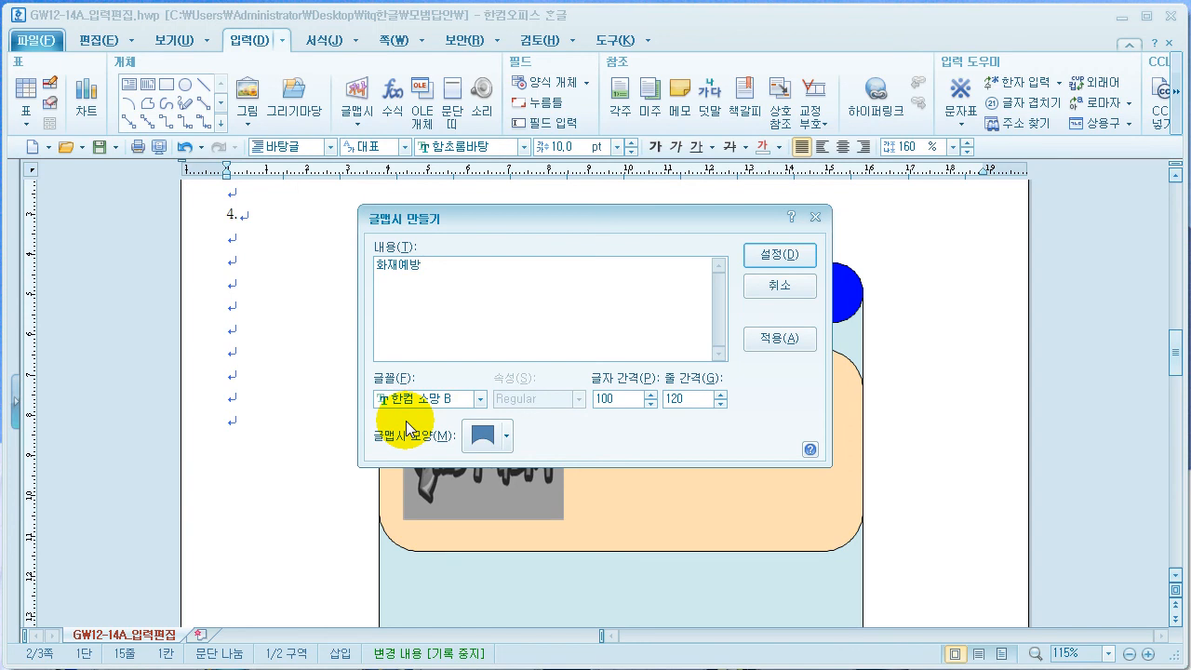
Give the text art the 궁서 font and the shape with a V-notched upper edge and flat base, and insert it
left_click(481, 398)
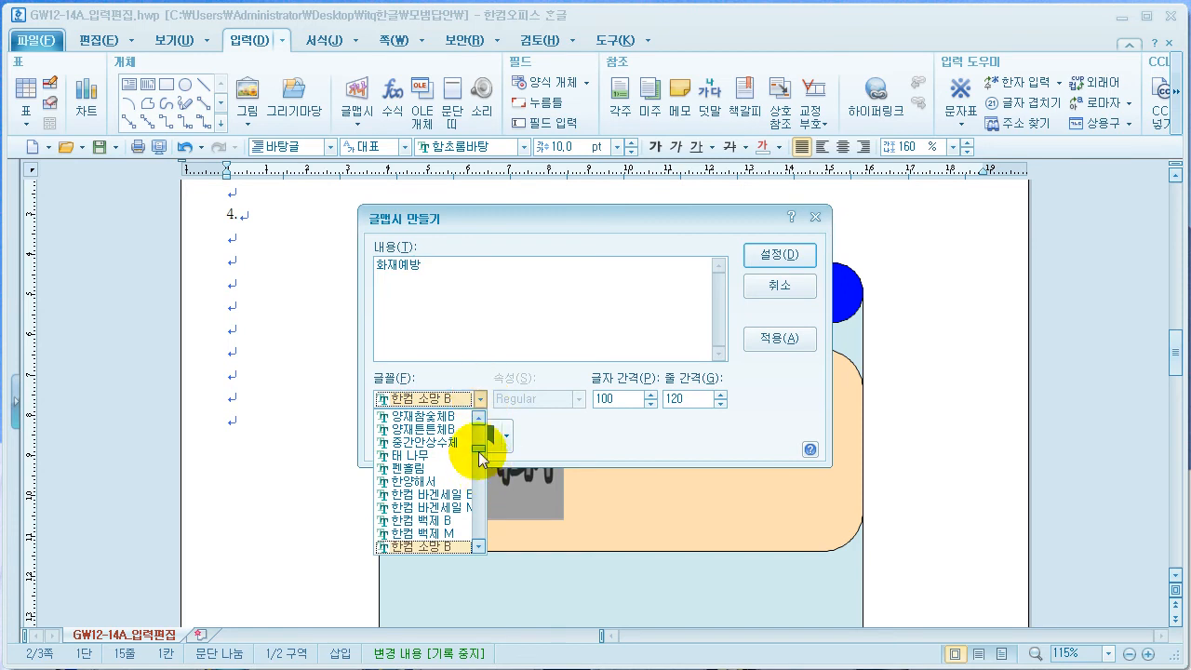
left_click(407, 466)
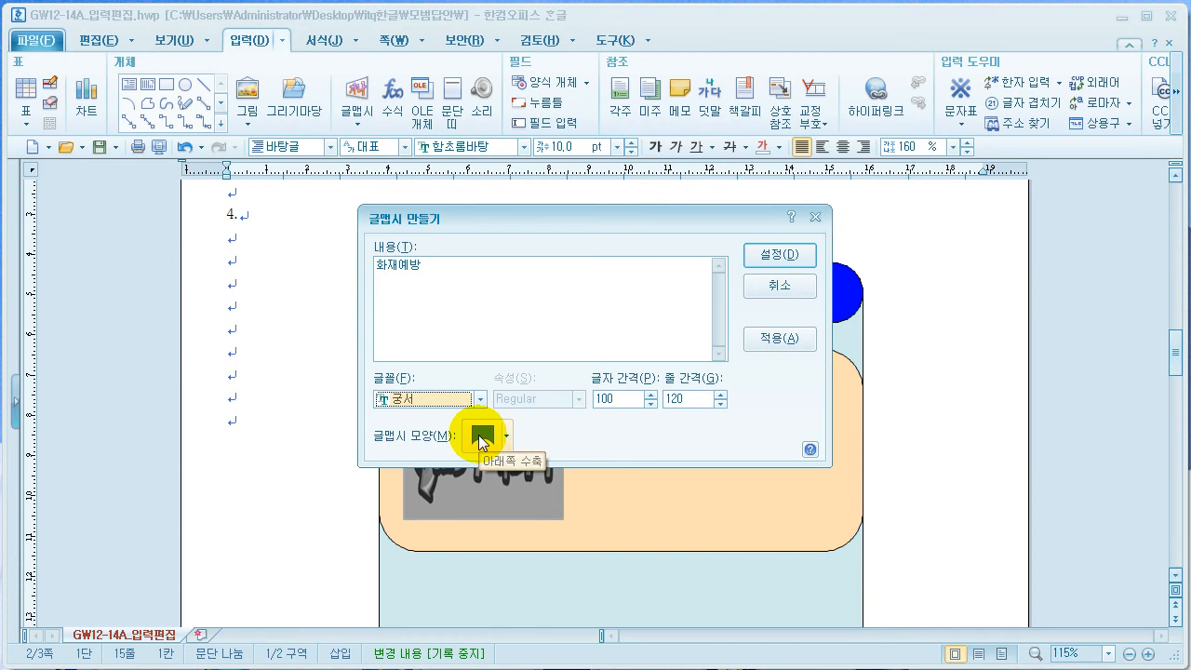
left_click(482, 436)
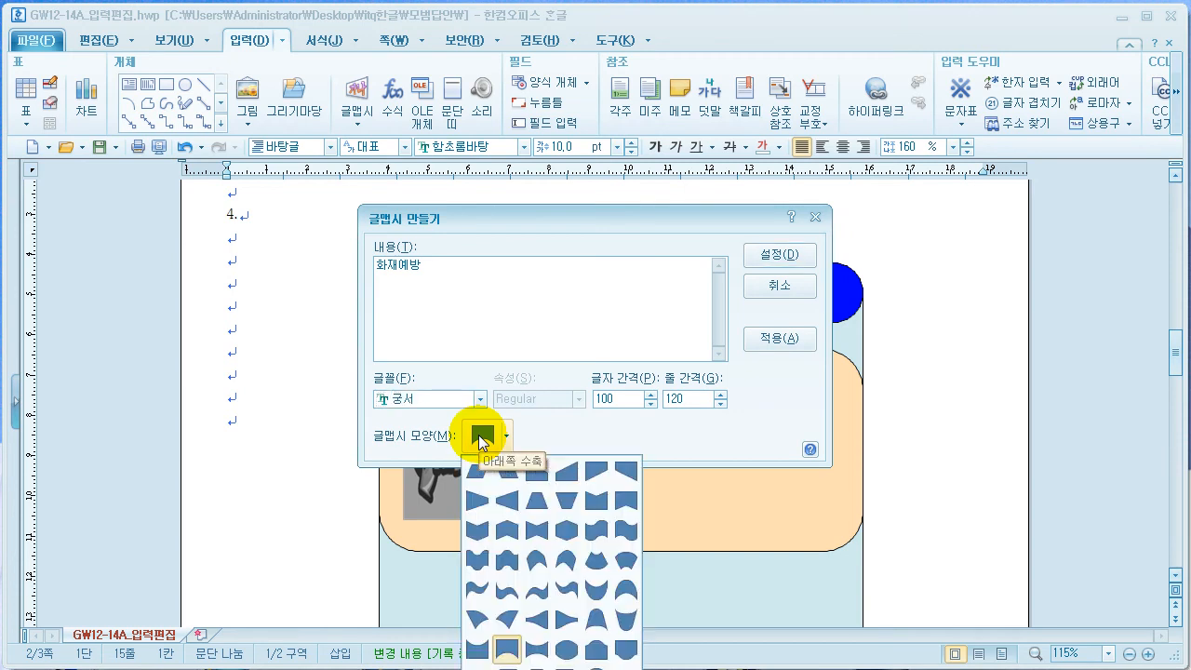
left_click(590, 500)
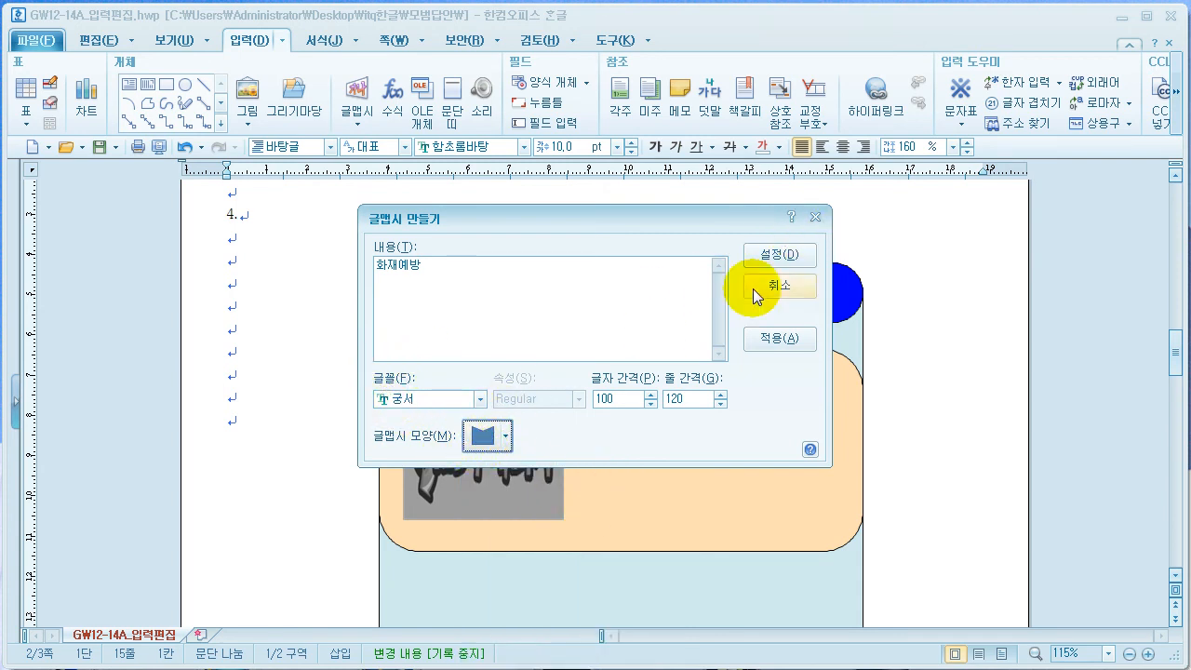
left_click(774, 254)
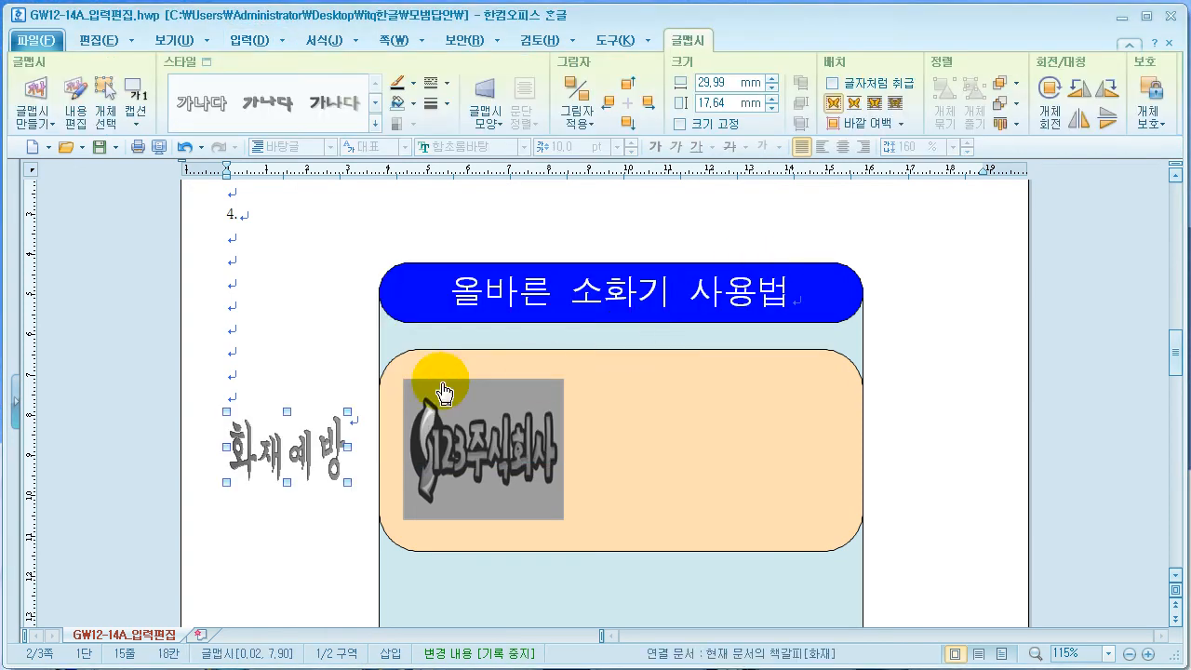
Set the 화재예방 text art's width to 50 mm and height to 30 mm, and lock its size
double_click(268, 459)
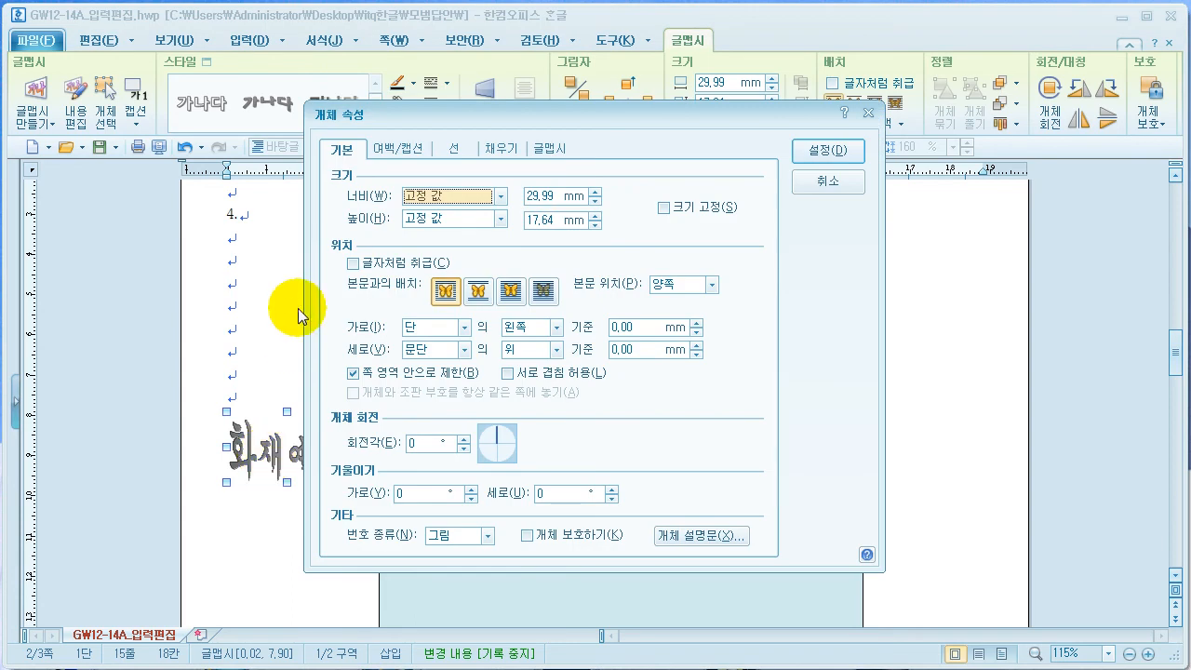
key("Tab")
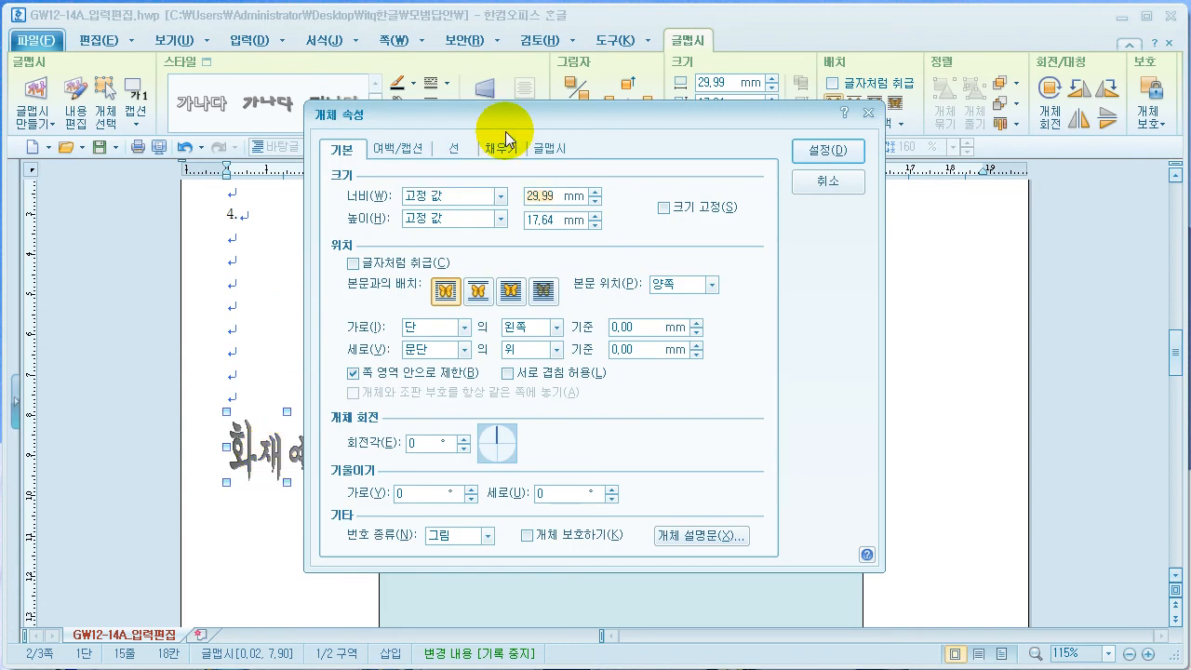
type("50")
key("Tab")
key("Tab")
type("30")
left_click(665, 207)
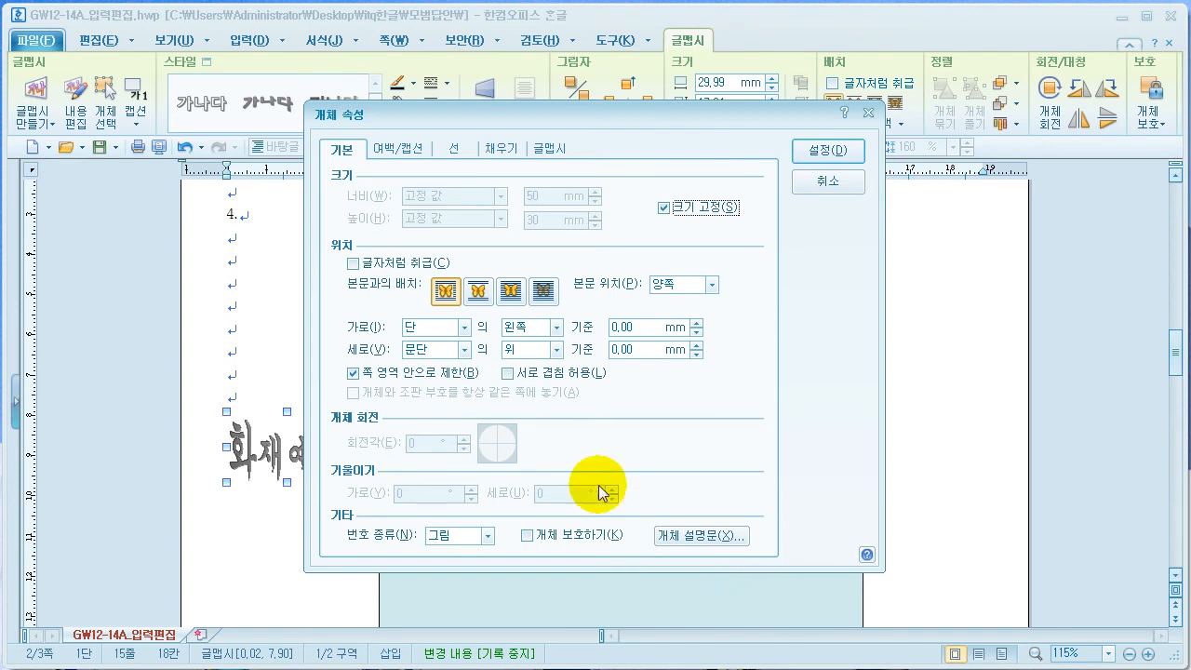
Place the 화재예방 text art in front of the text and fill it with solid red
left_click(510, 293)
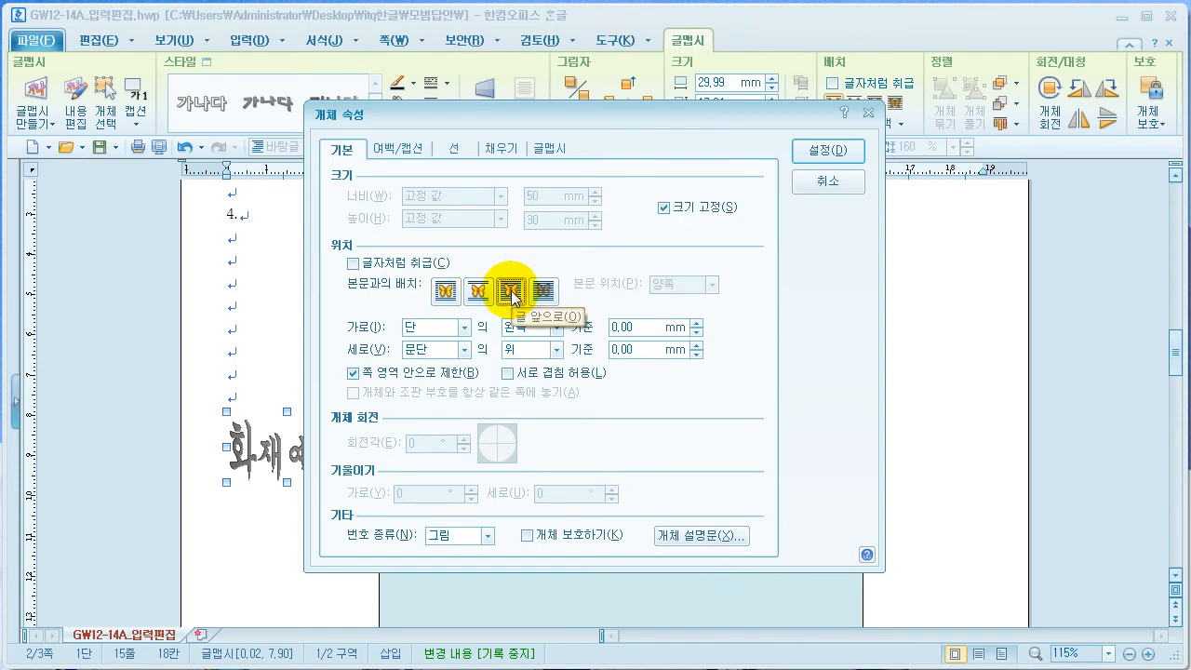
left_click(501, 149)
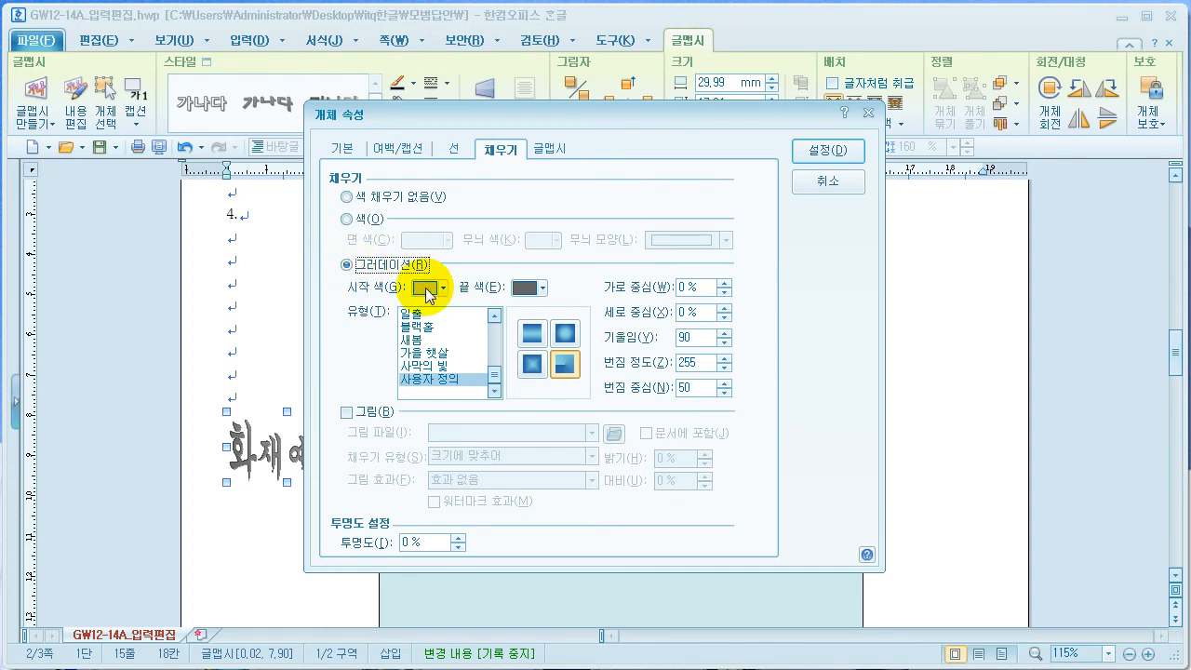
left_click(348, 219)
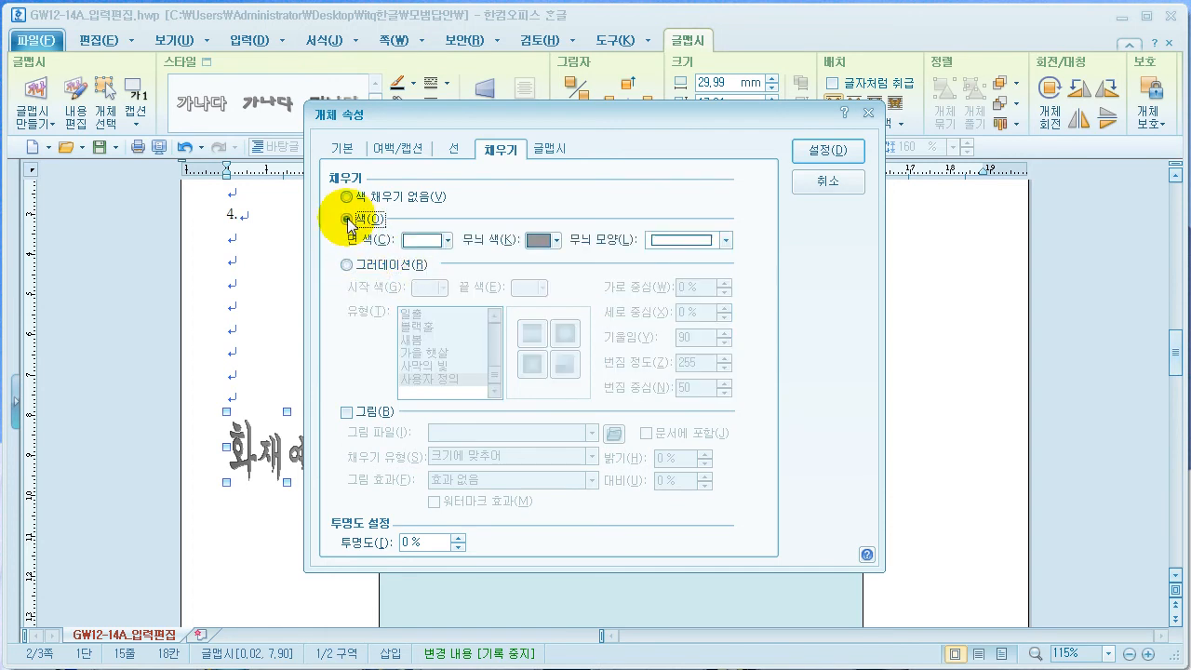
left_click(438, 243)
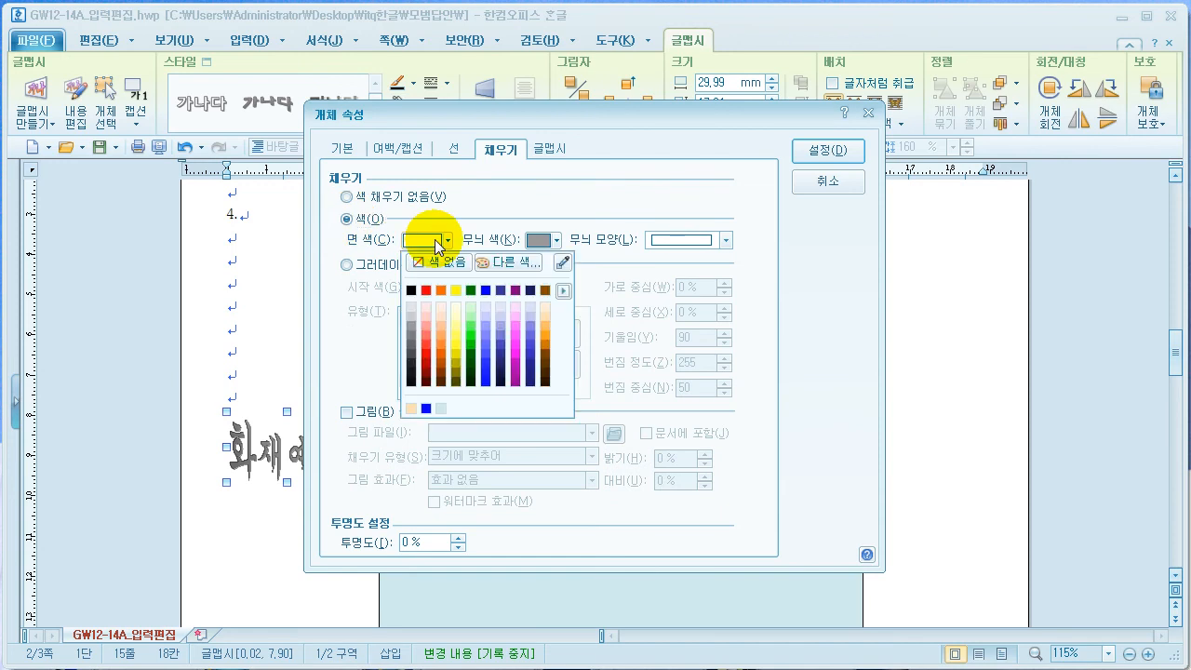
left_click(426, 291)
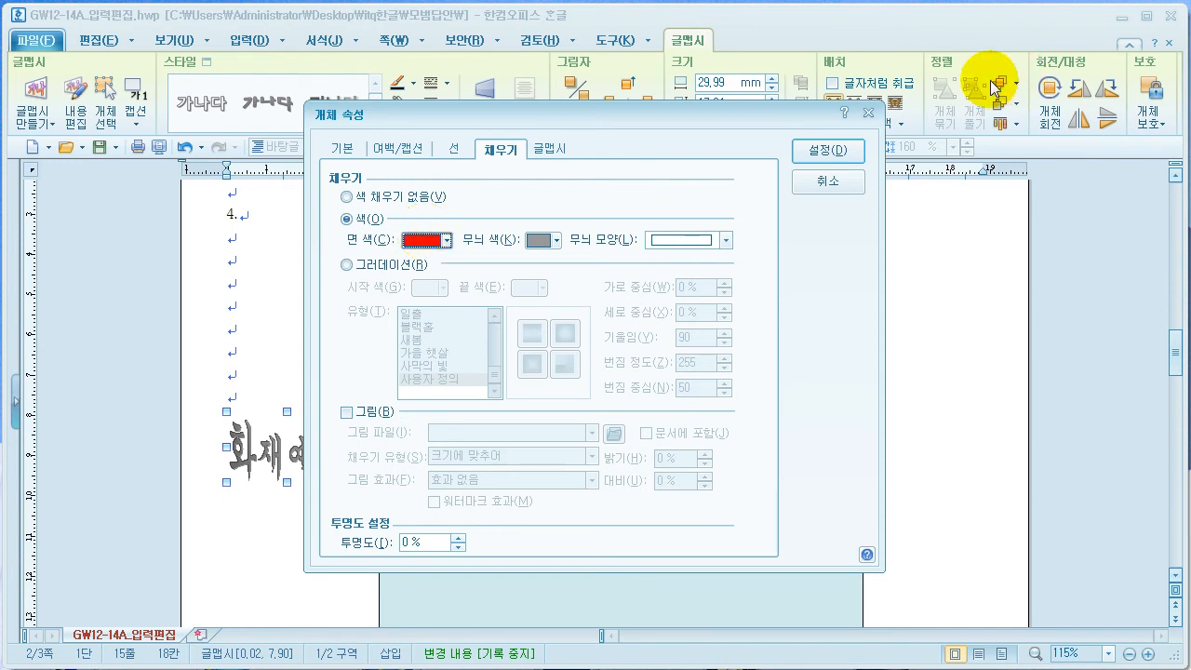
left_click(827, 150)
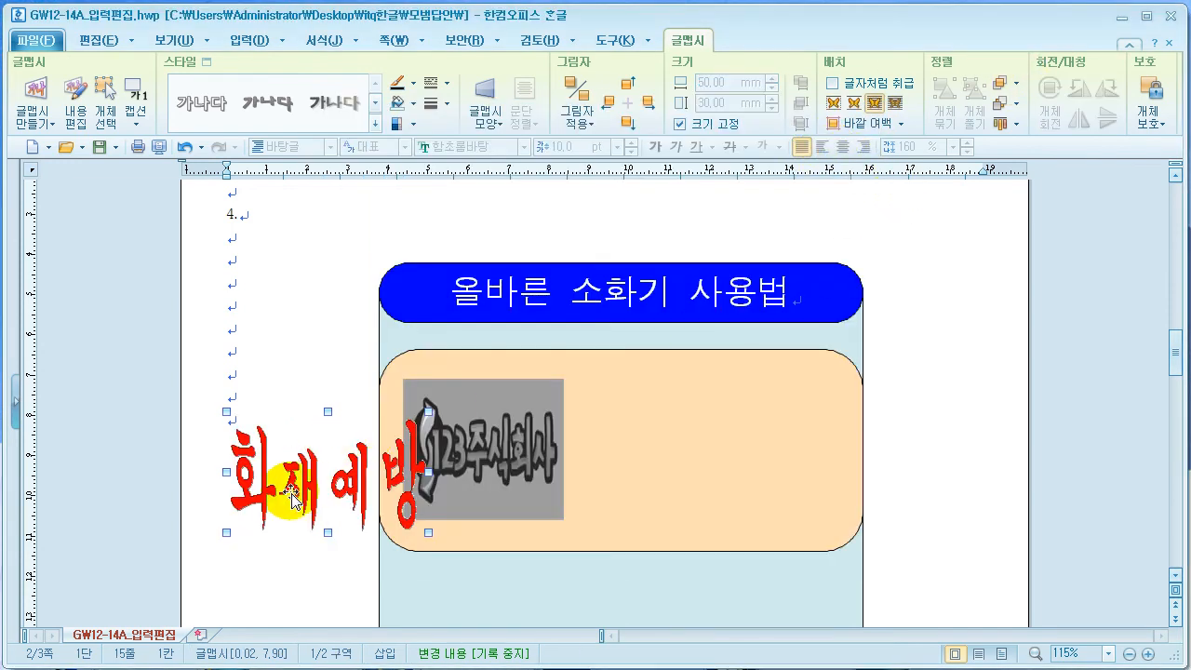
Move the red 화재예방 text art into the light orange rounded rectangle, to the right of the logo, and deselect it
left_click_drag(699, 458, 696, 468)
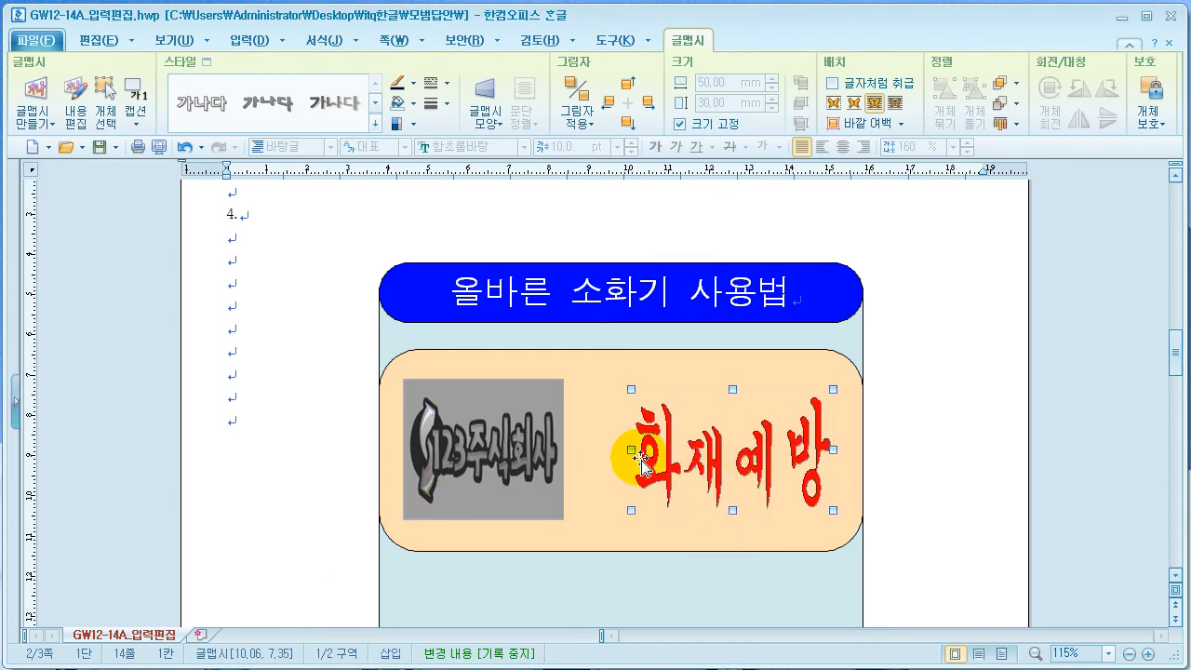
left_click(927, 440)
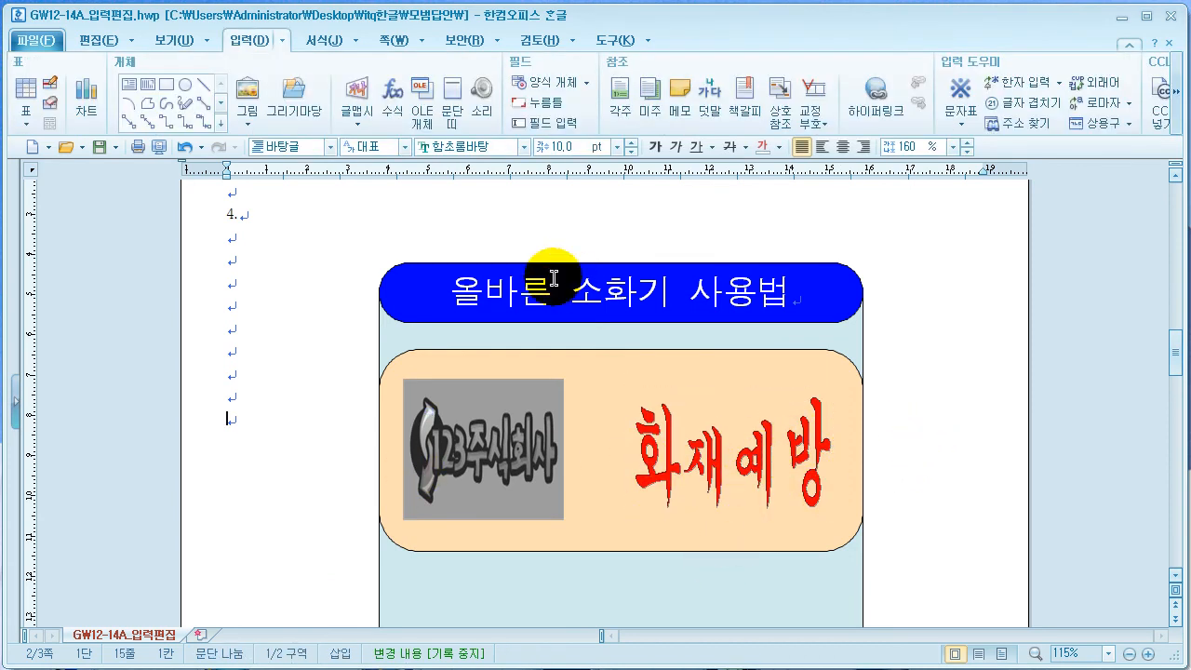
left_click(827, 583)
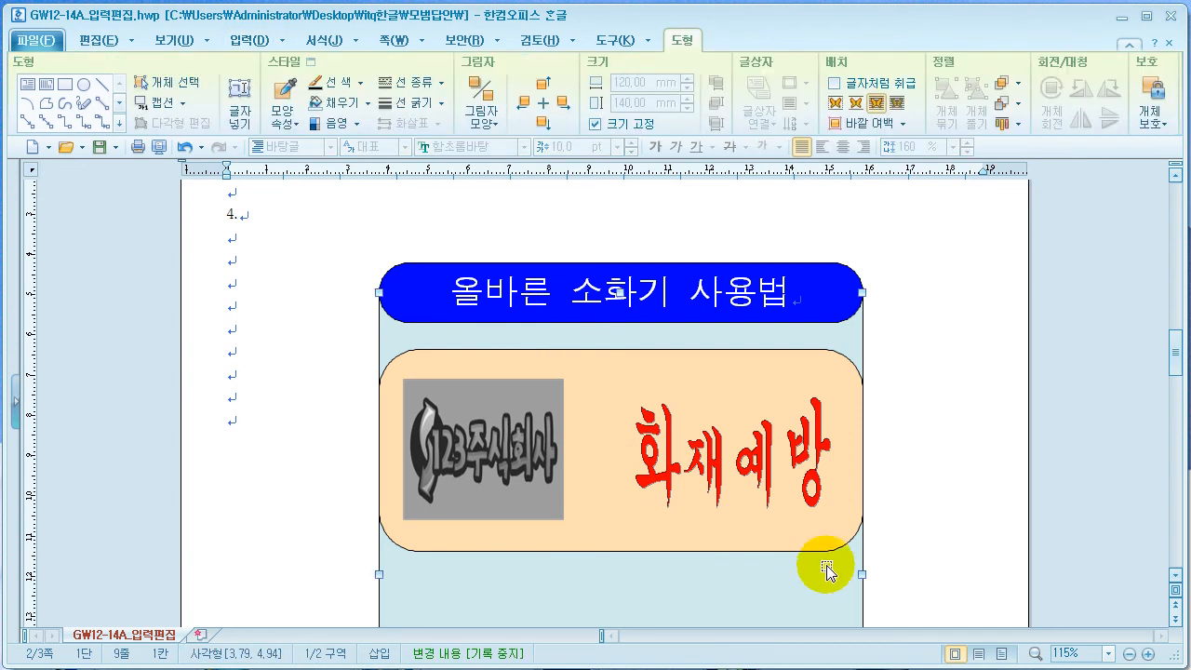
left_click(843, 307)
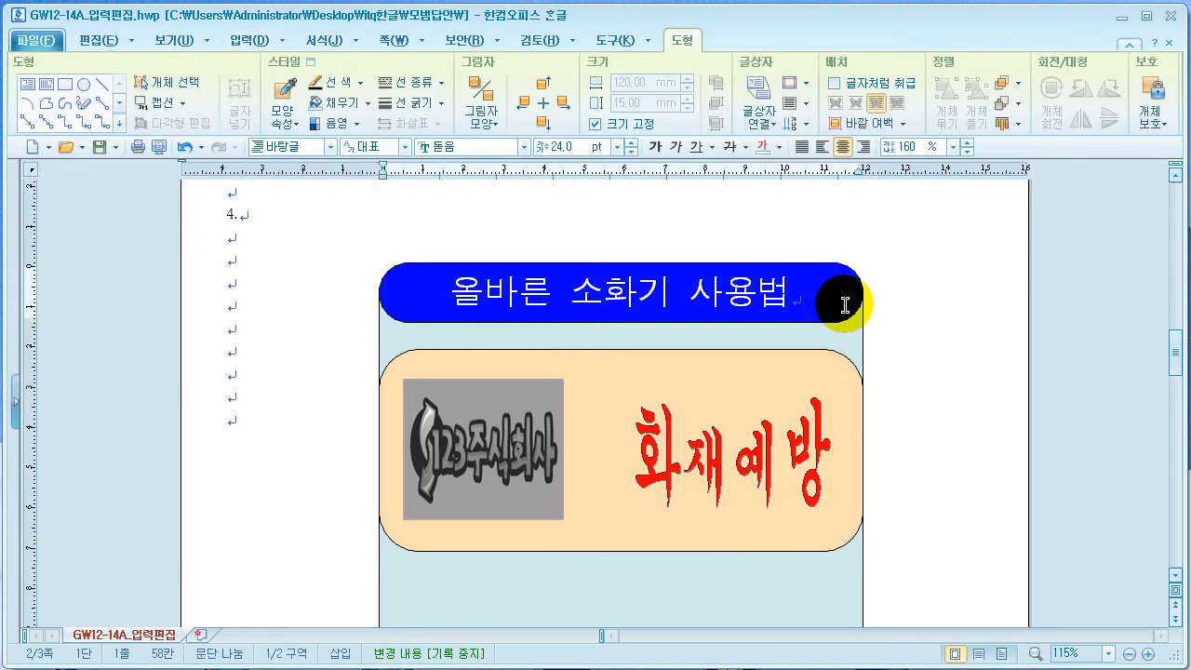
left_click(925, 407)
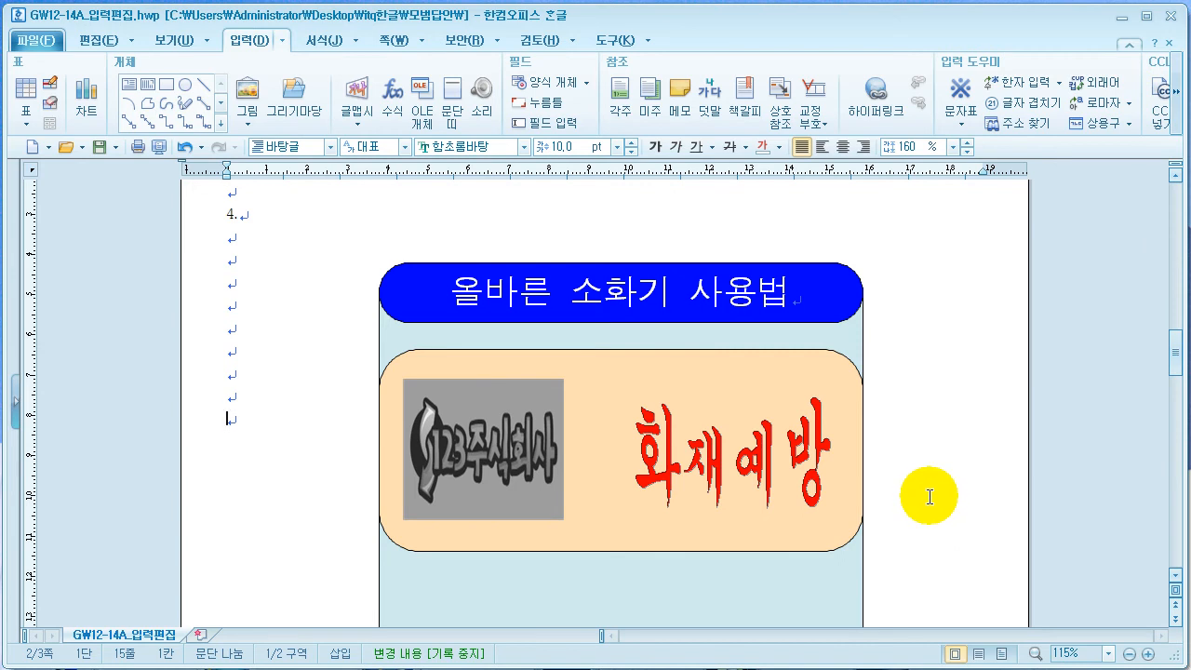
Draw a small rectangle about 15 mm wide and 12 mm high in the pale blue background, below the light orange shape's left end
scroll(929, 496, "down", 3)
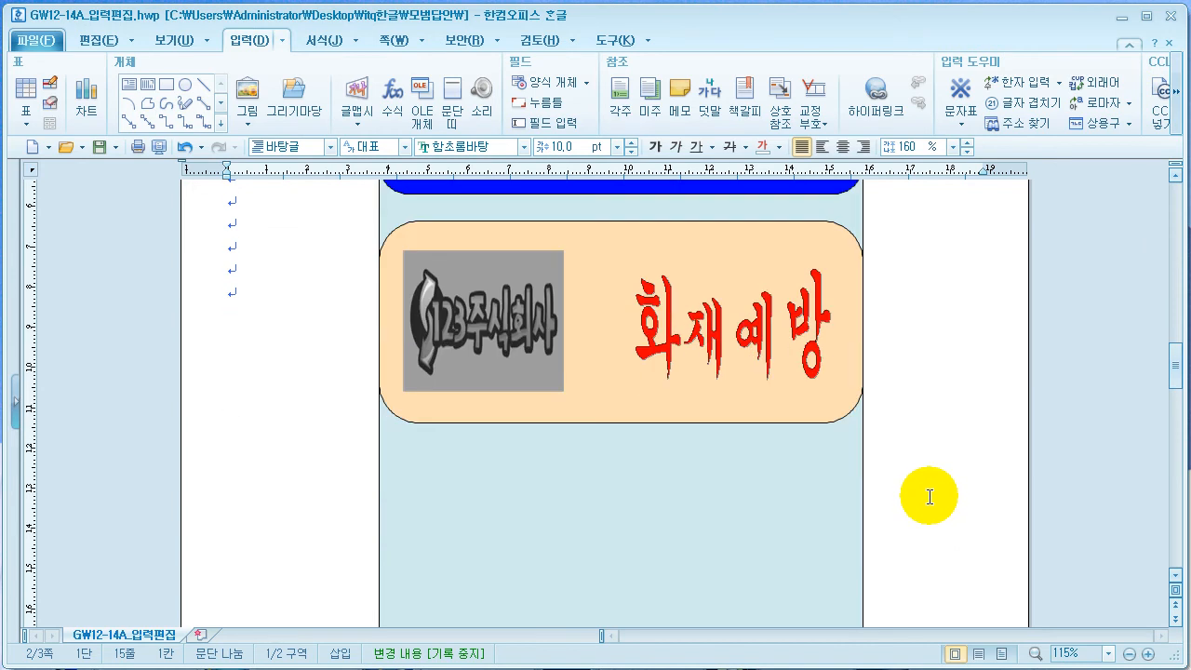
scroll(928, 496, "down", 2)
scroll(929, 506, "down", 3)
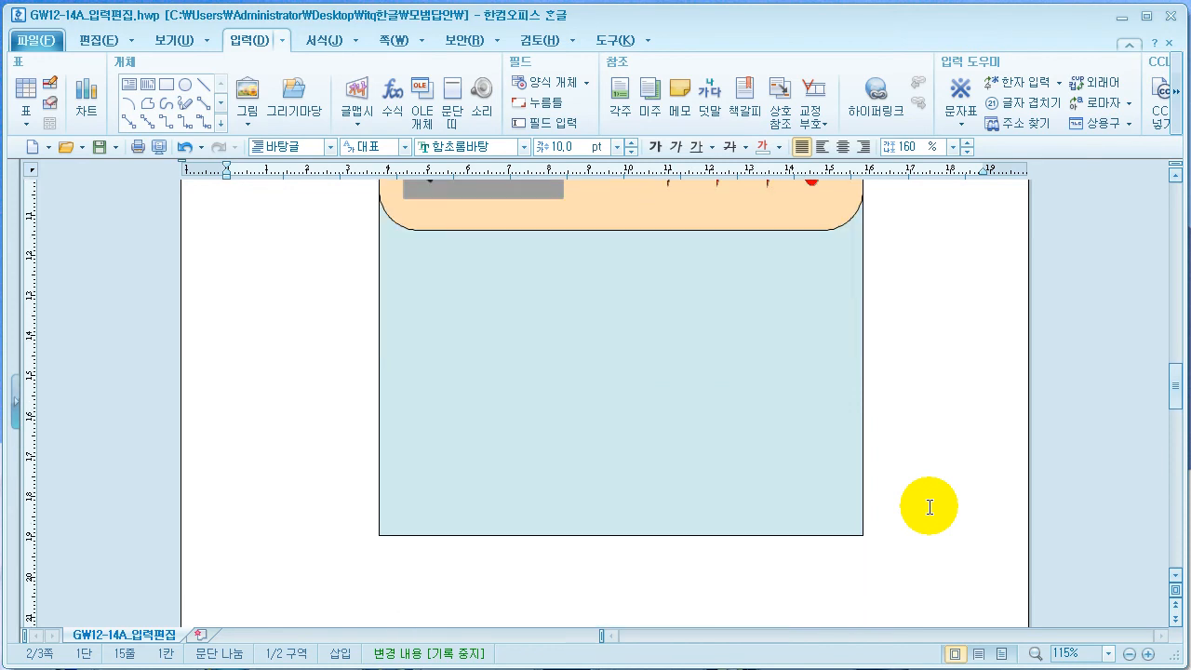
scroll(928, 507, "up", 3)
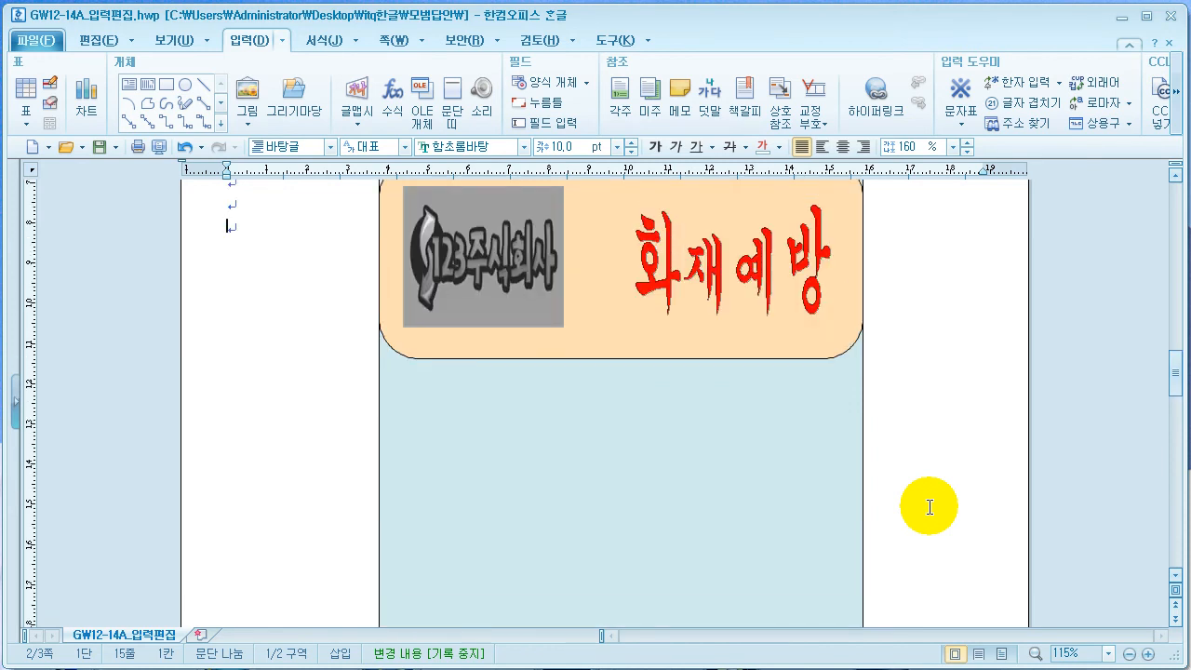
scroll(922, 497, "down", 2)
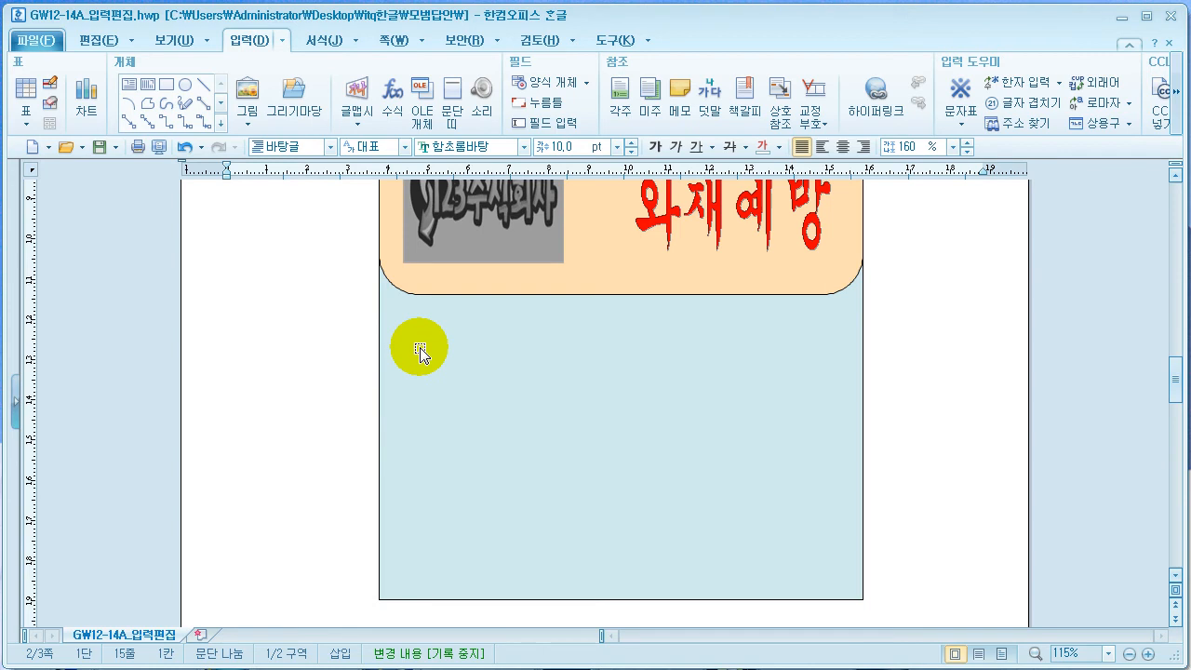
left_click(166, 84)
left_click_drag(393, 329, 456, 376)
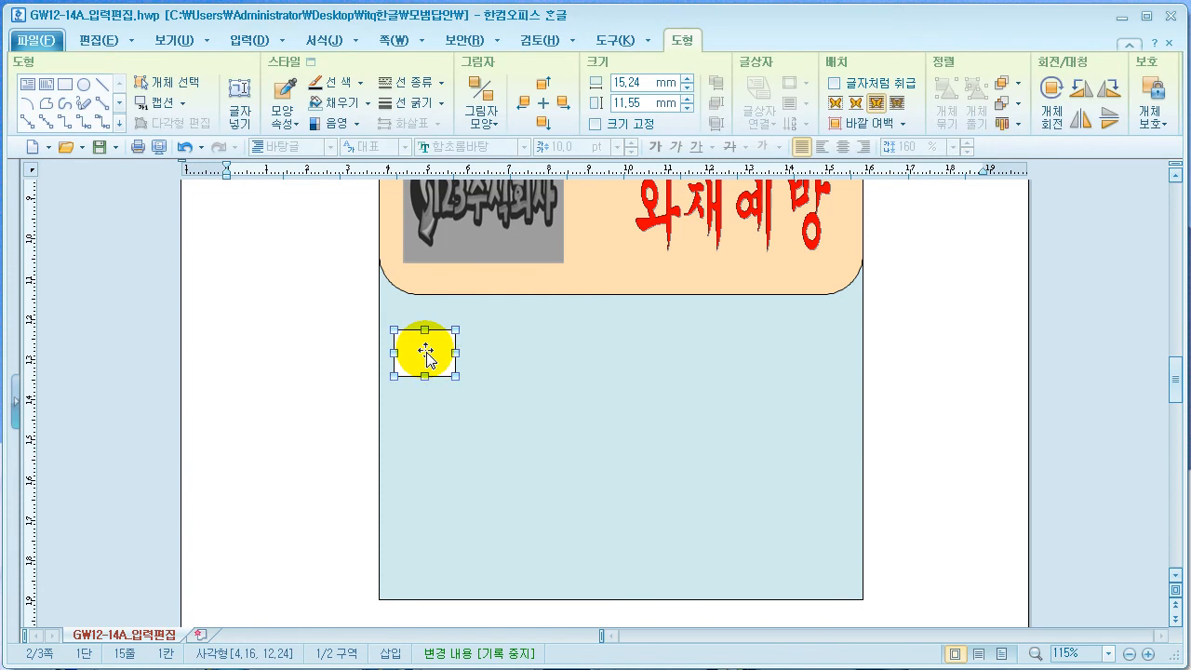
Set the small rectangle's width and height to 15 mm each and lock its size
double_click(426, 355)
left_click(344, 150)
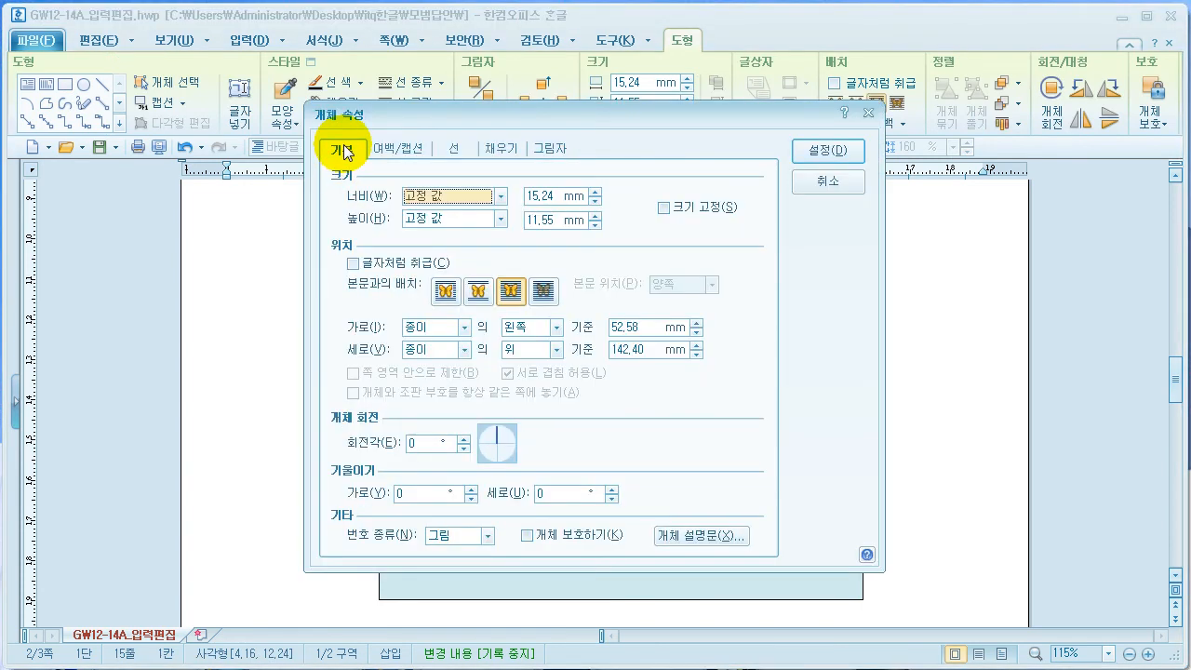
key("Tab")
type("1")
key("Tab")
key("Tab")
type("15")
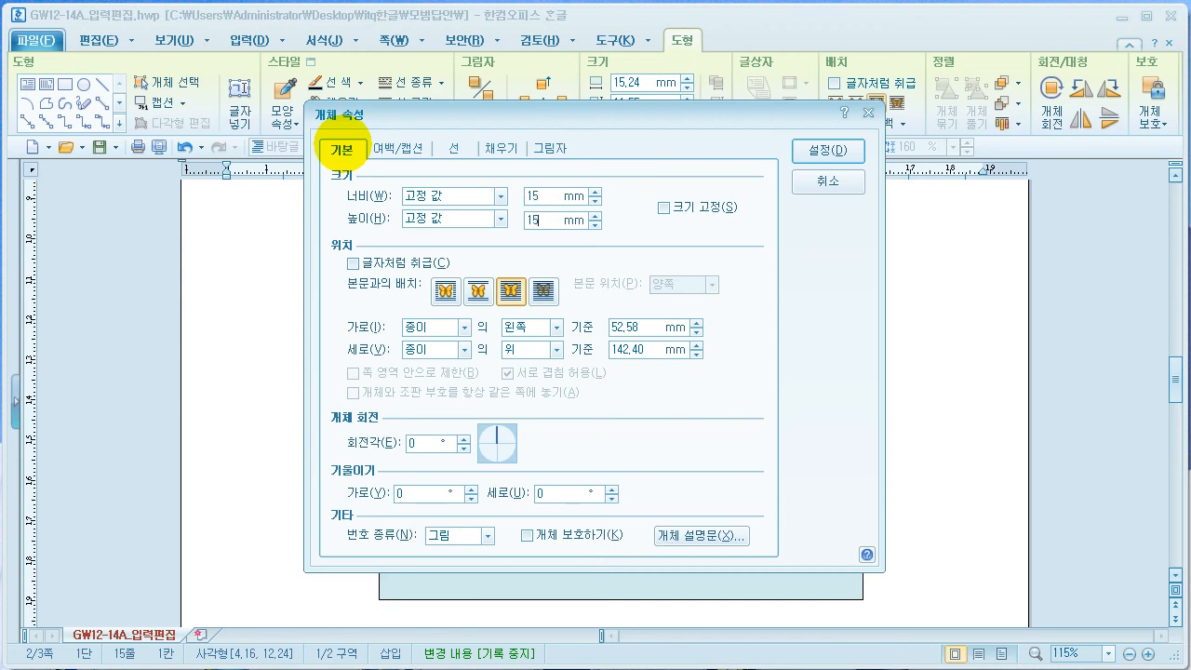
left_click(663, 209)
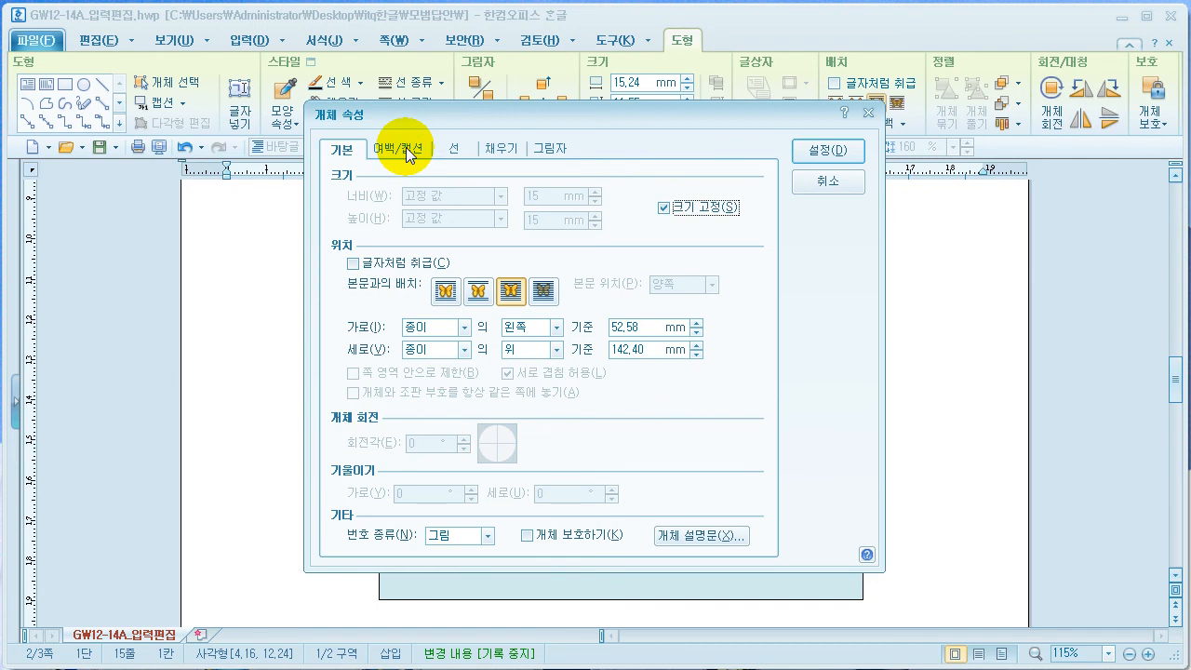
Give the small square rounded corners (둥근 모양) and a white face color from the 기본 color theme
left_click(453, 148)
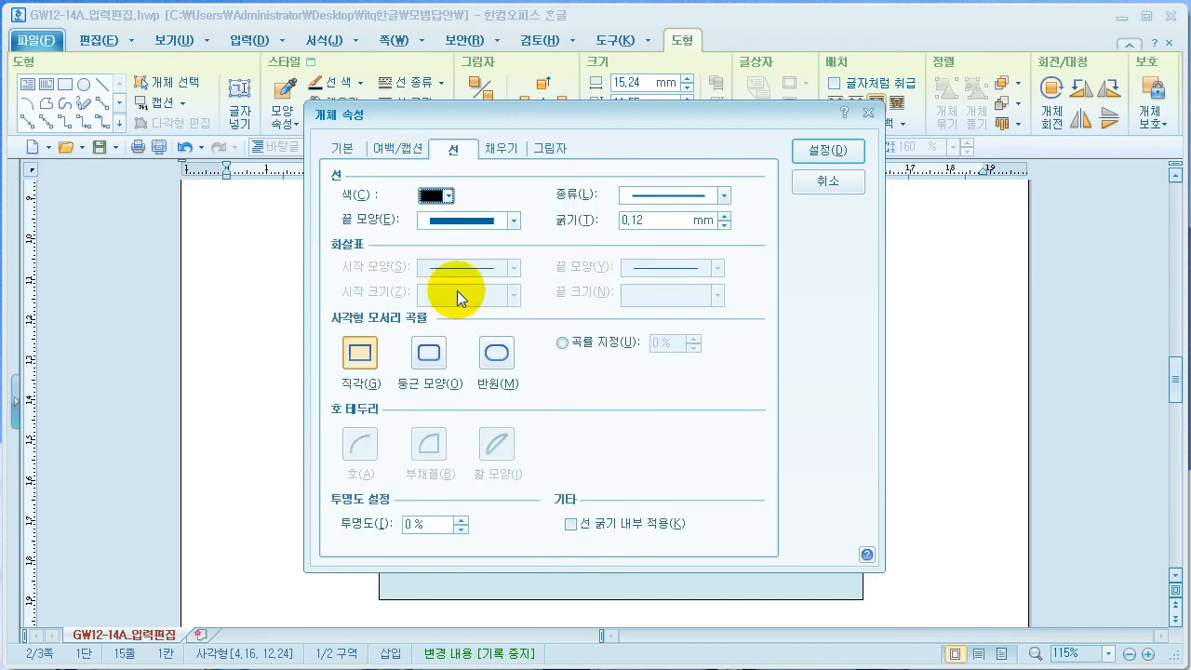
left_click(432, 357)
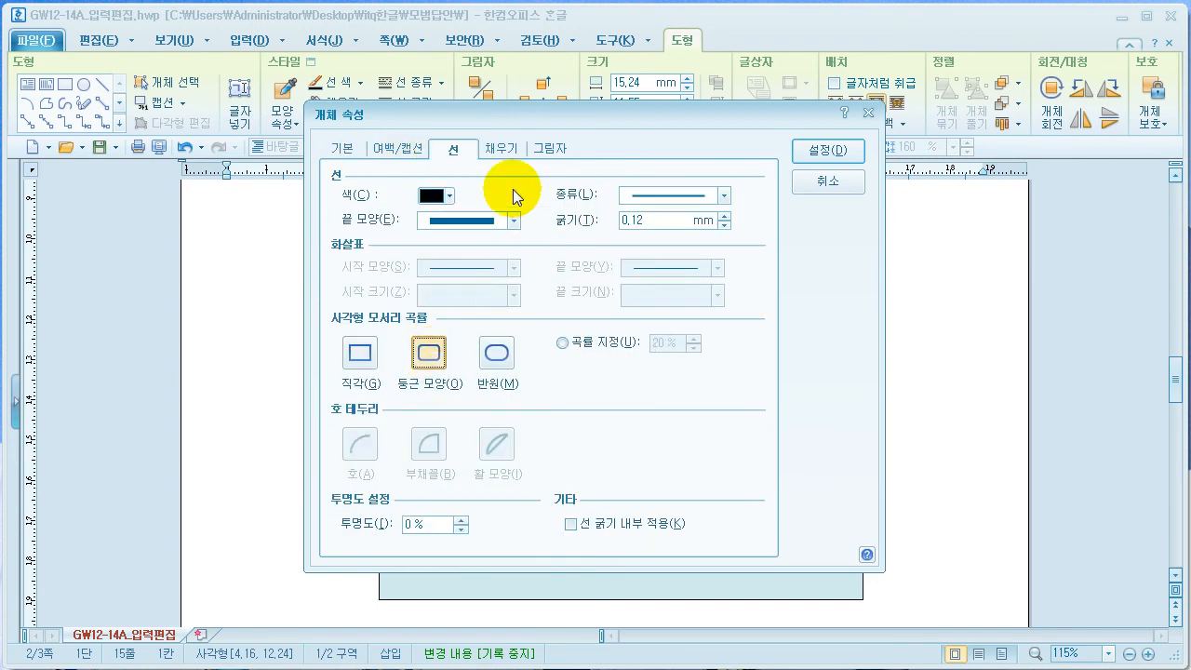
left_click(504, 151)
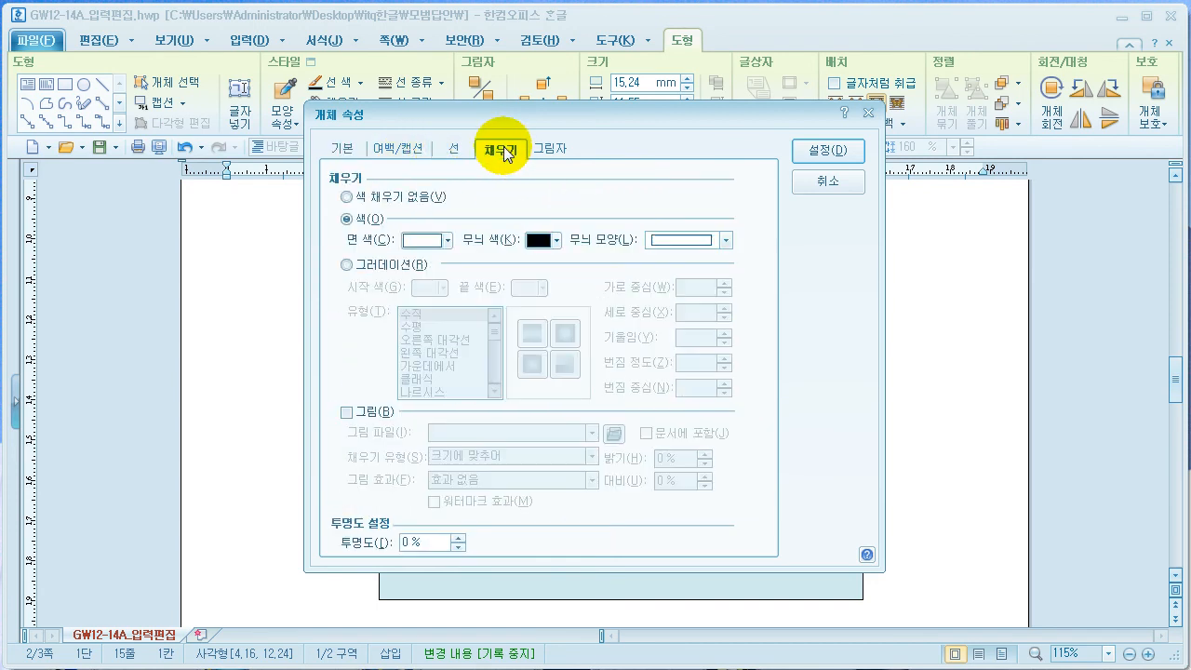
left_click(423, 241)
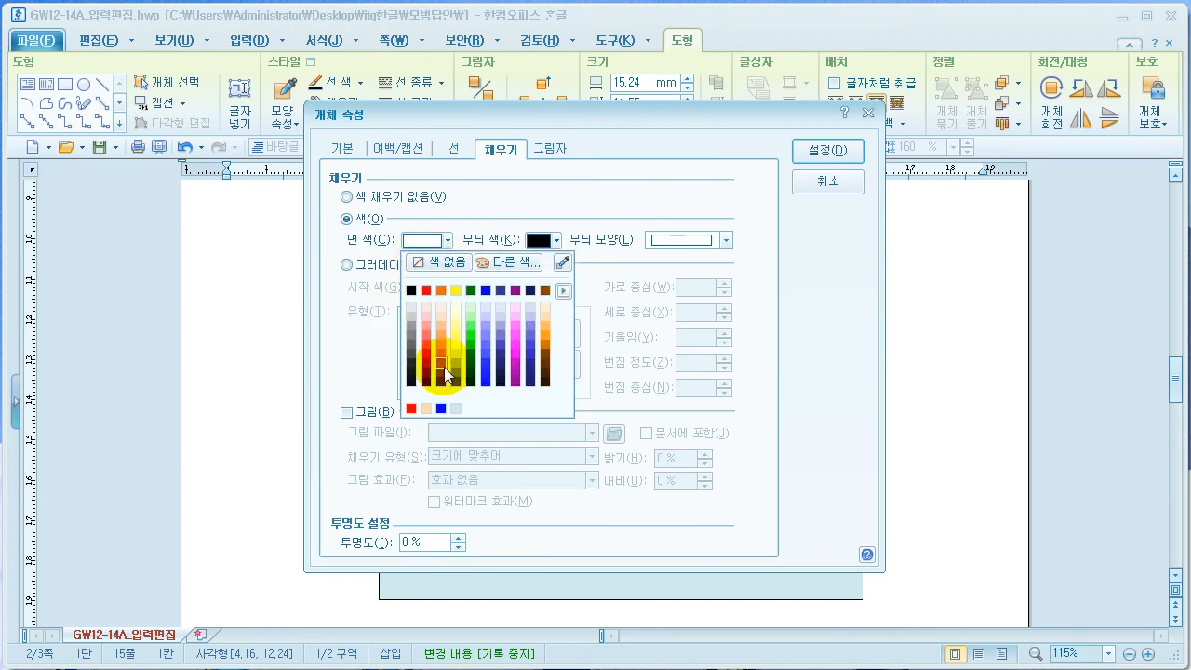
left_click(565, 291)
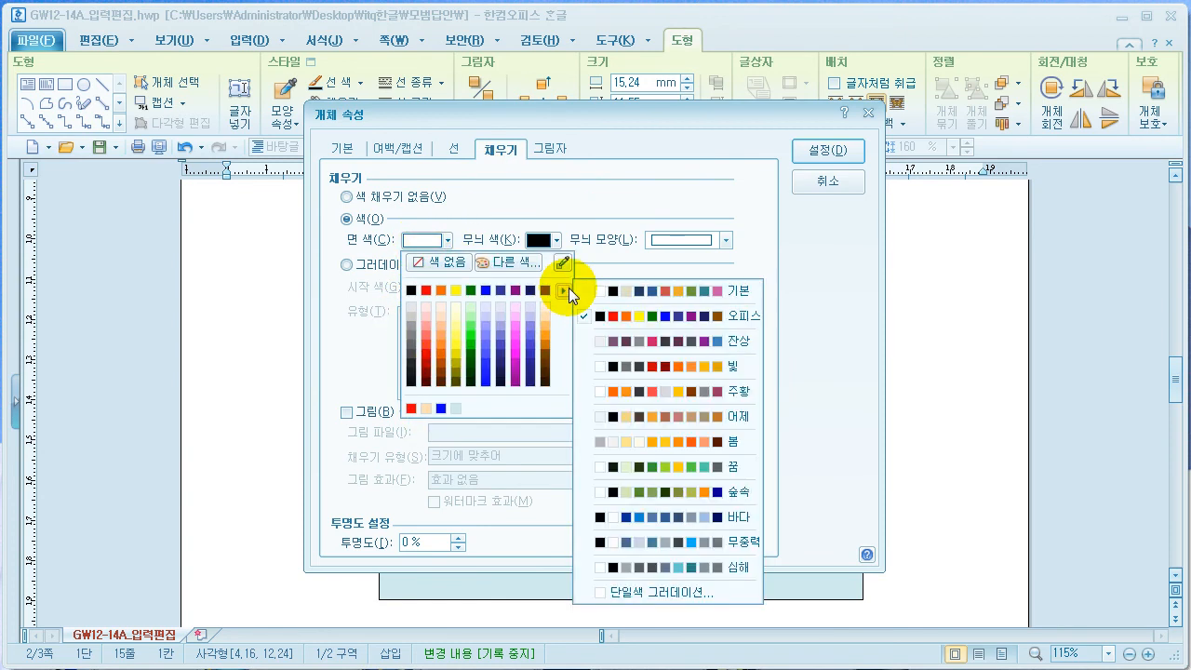
left_click(582, 291)
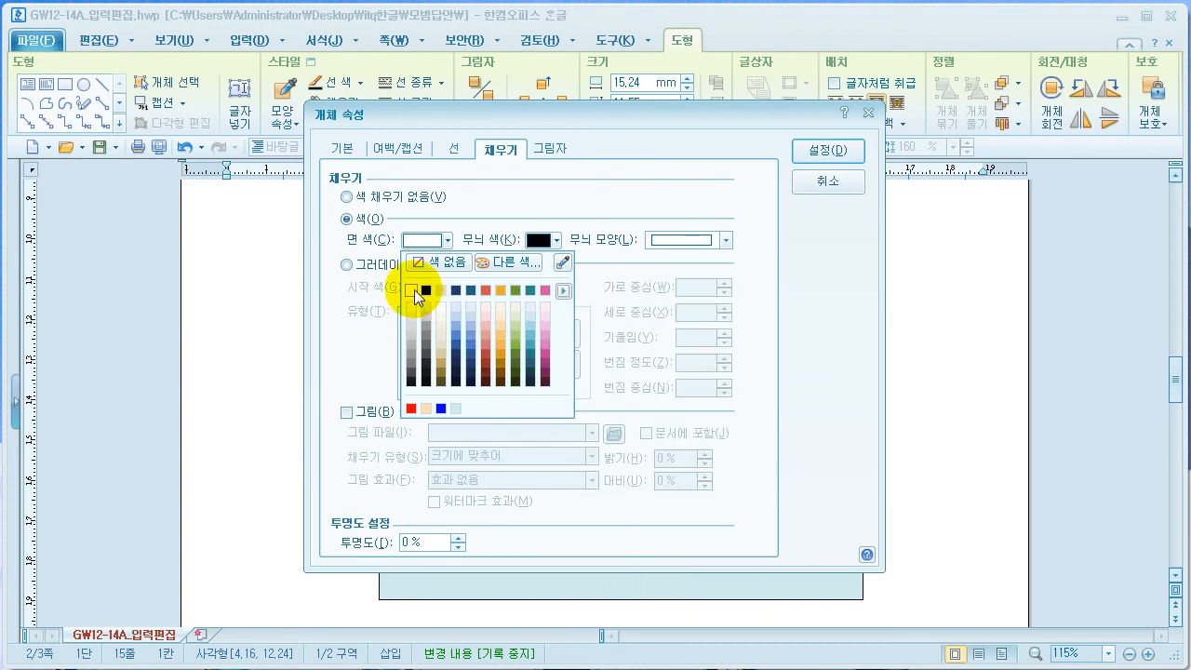
left_click(413, 289)
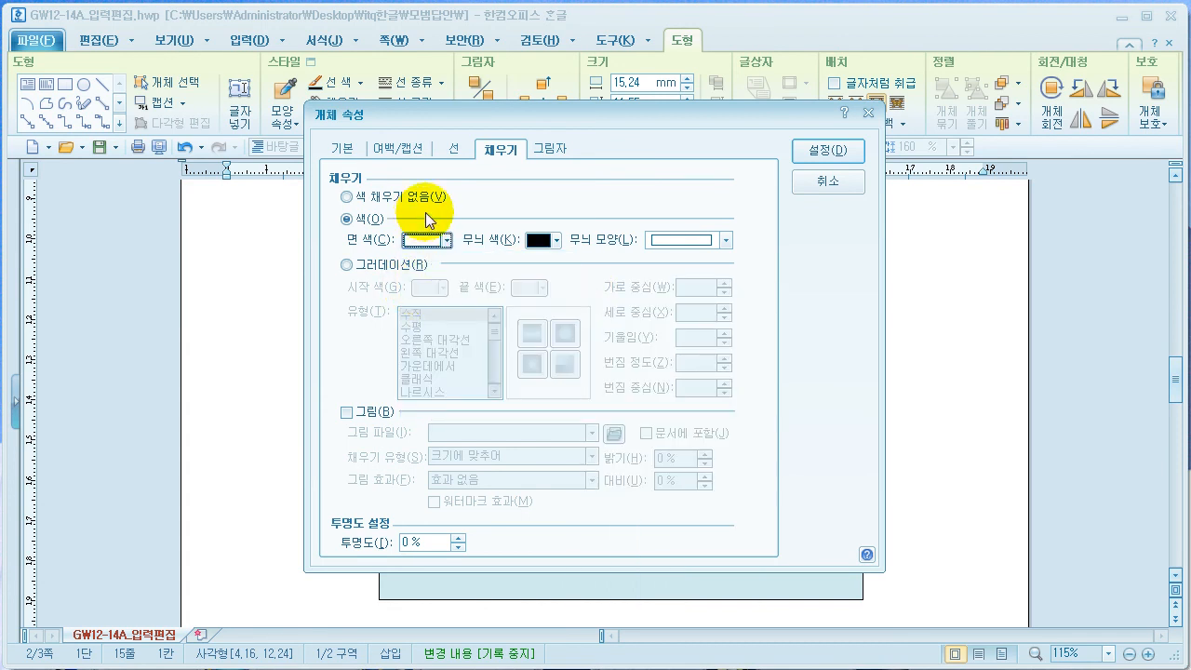
left_click(828, 152)
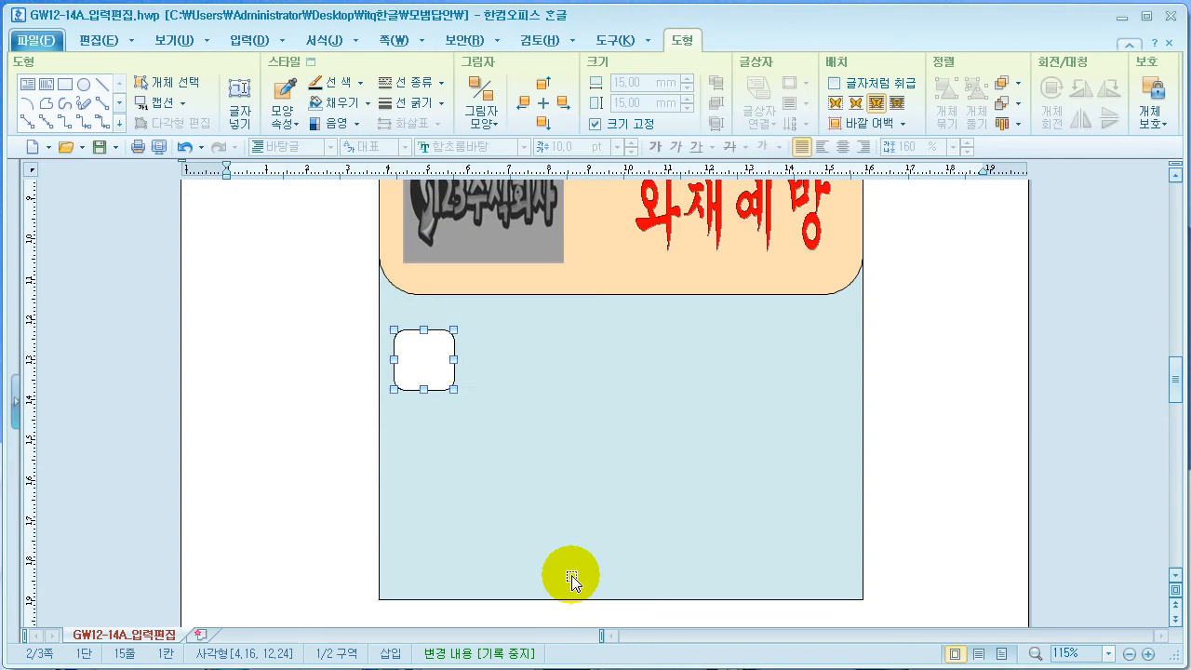
Make the white rounded square hold text, formatted in 굴림 at 20 pt and center-aligned
right_click(424, 366)
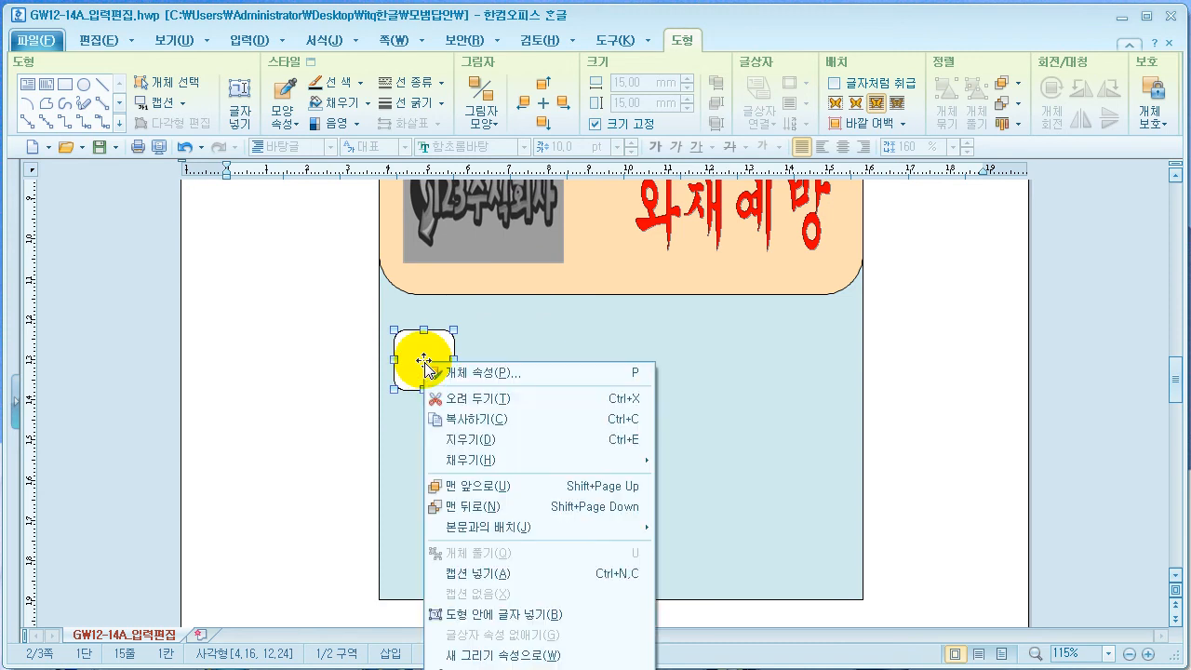
left_click(493, 616)
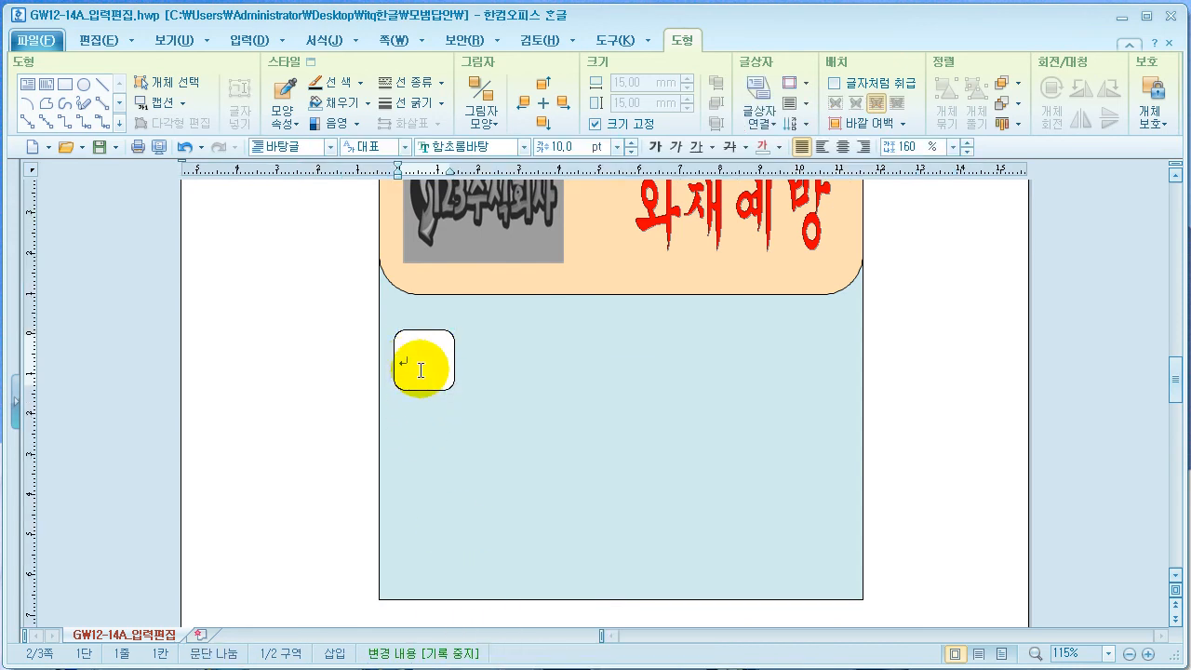
left_click(524, 147)
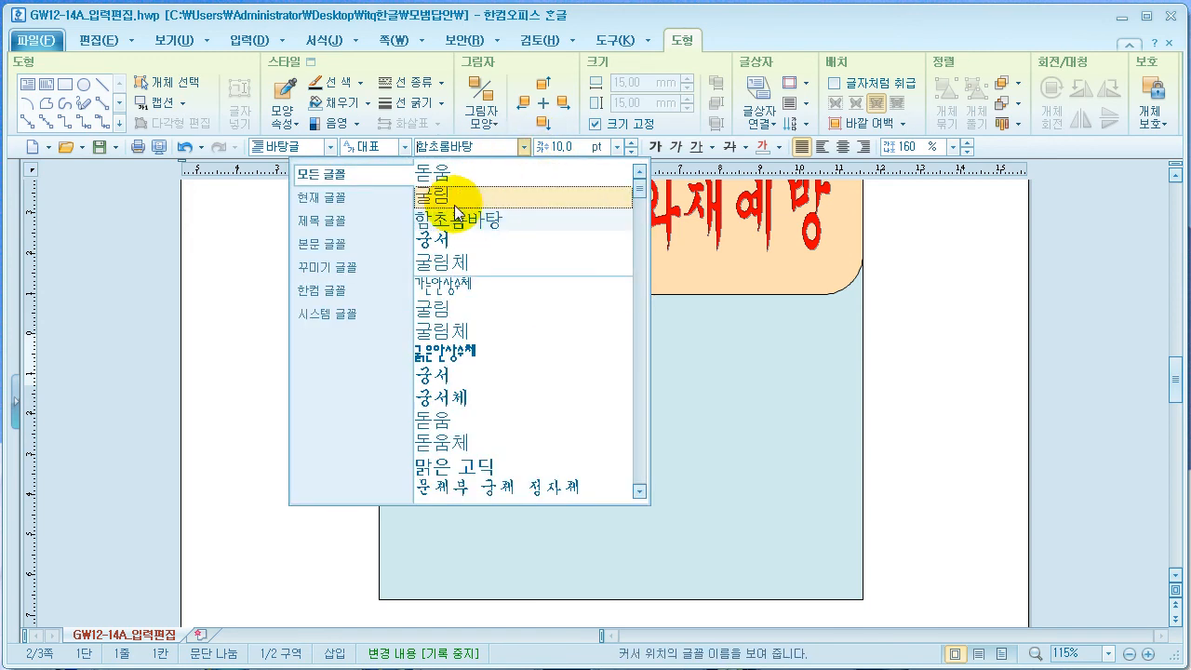
left_click(443, 313)
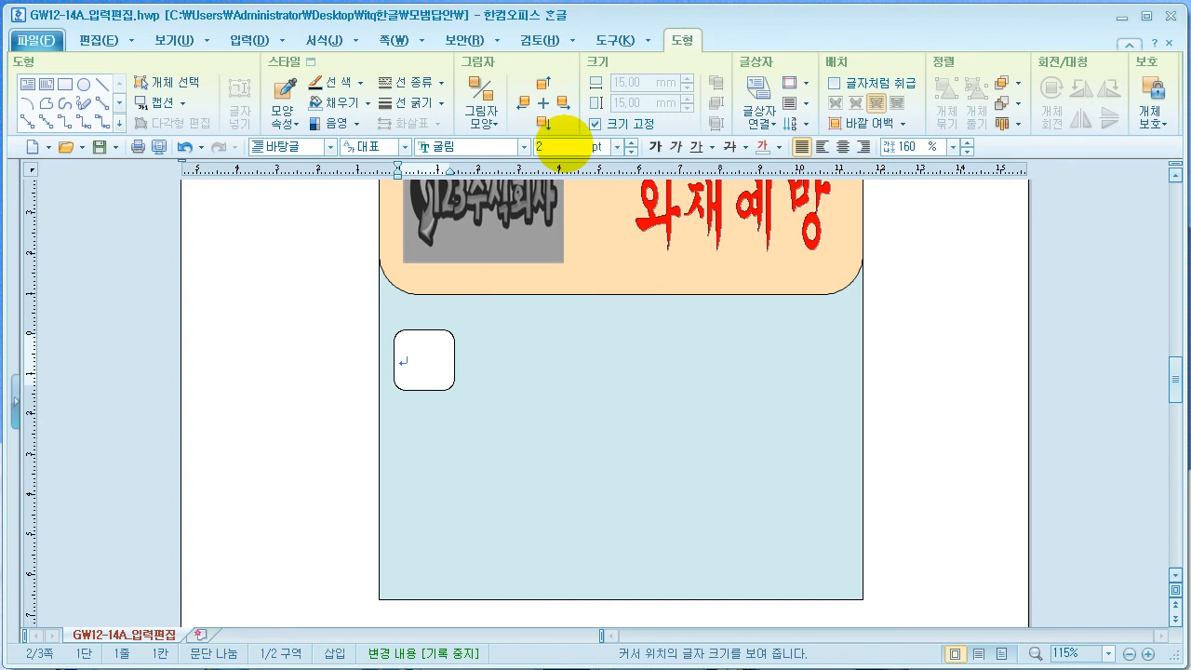
left_click(429, 352)
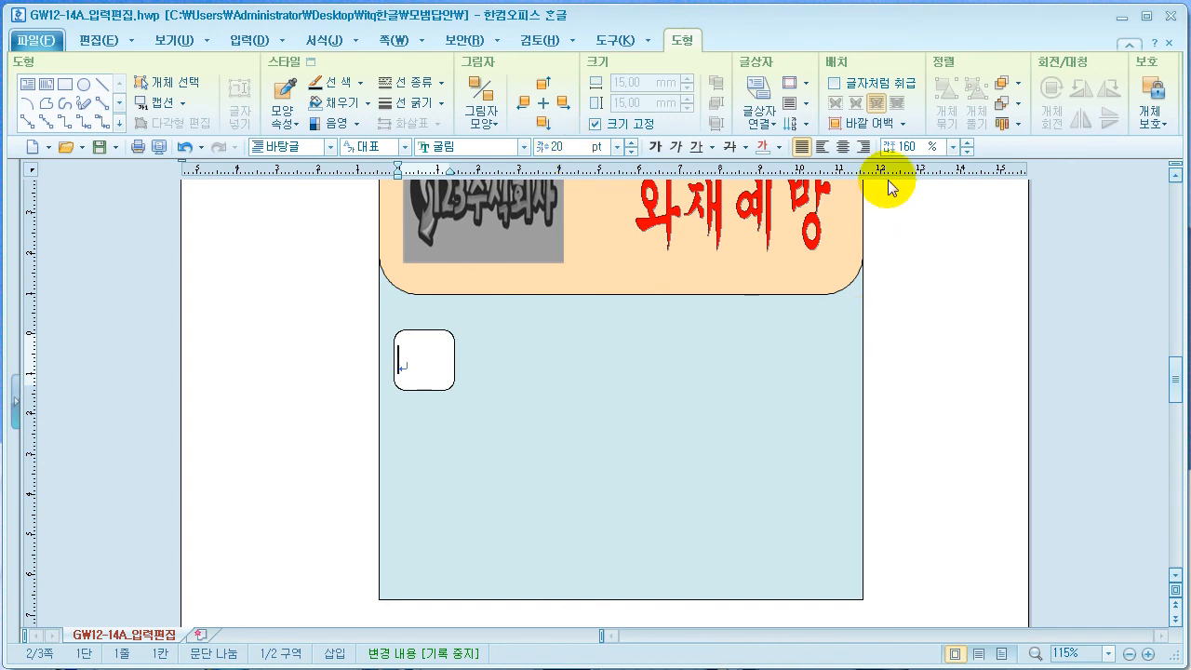
left_click(845, 146)
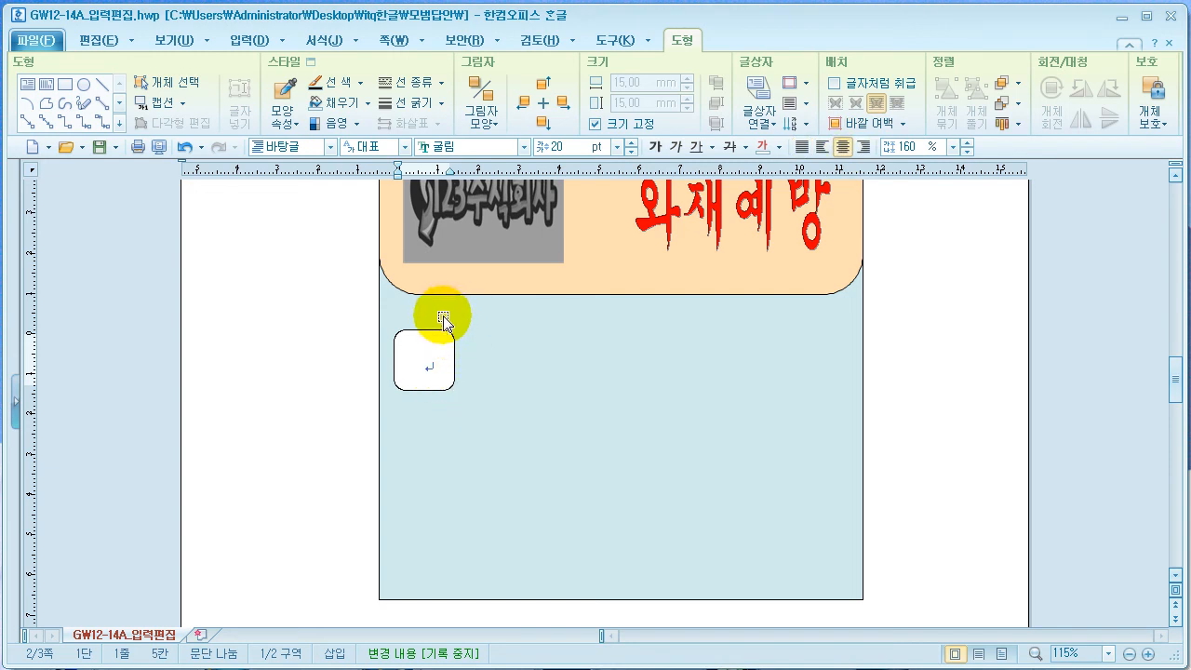
Draw a circle about 6 mm across overlapping the white rounded square's upper-right corner
left_click(84, 84)
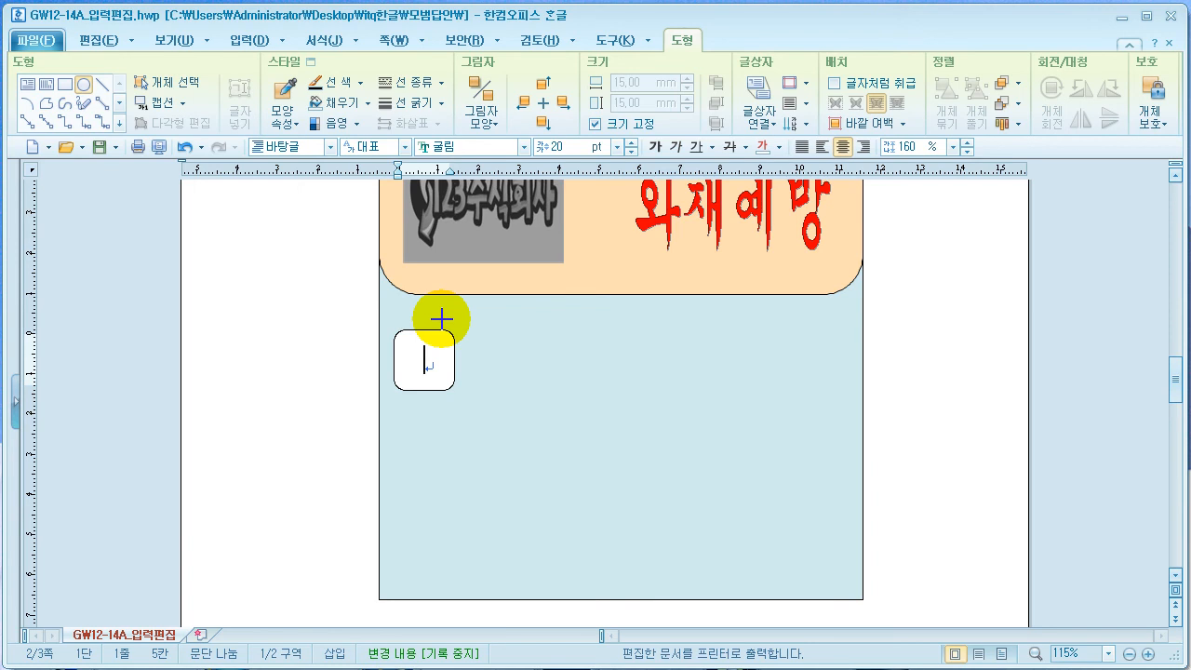
left_click_drag(441, 319, 468, 345)
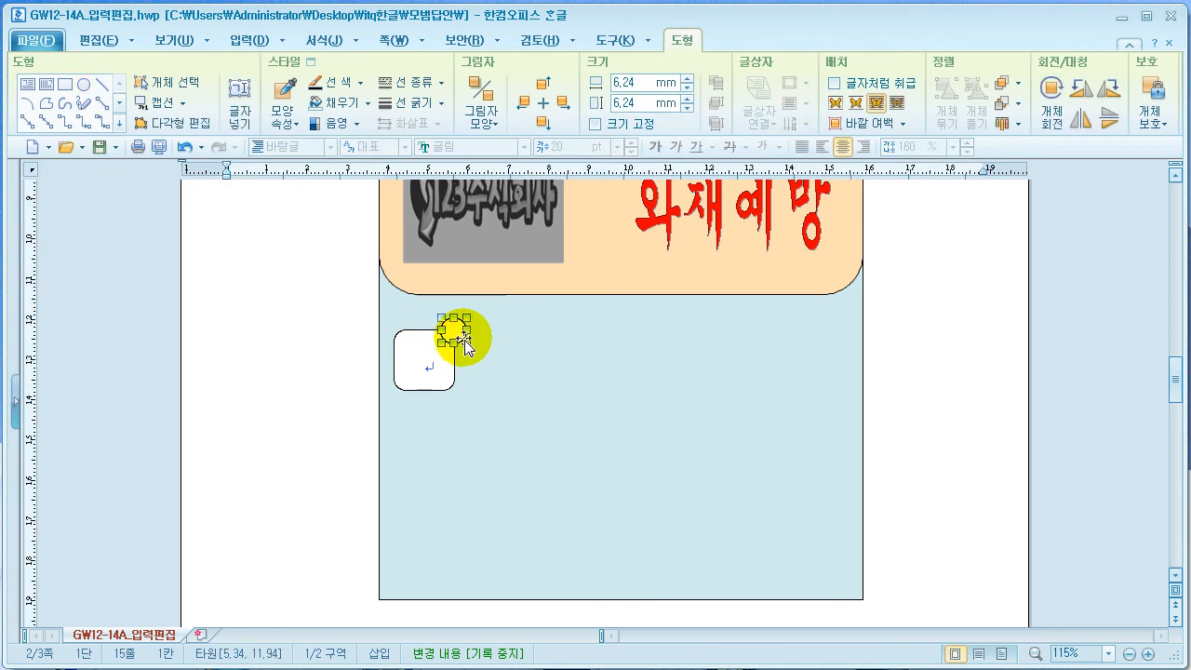
Set the small circle's width and height to 8 mm each and lock its size
double_click(457, 338)
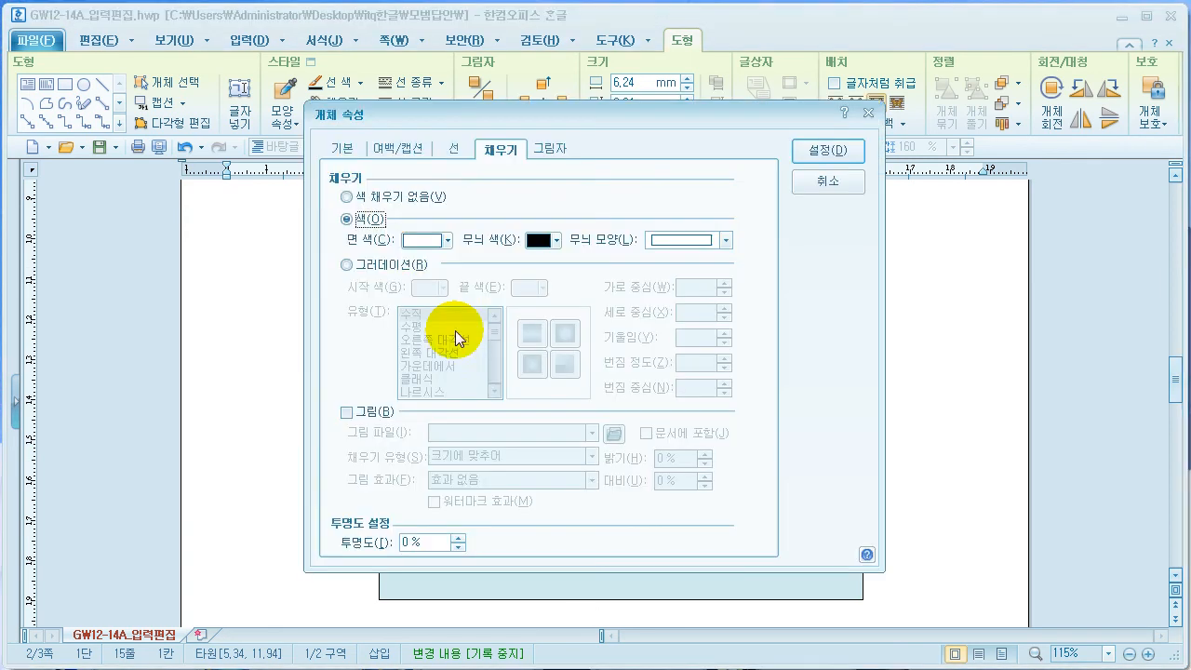
left_click(347, 147)
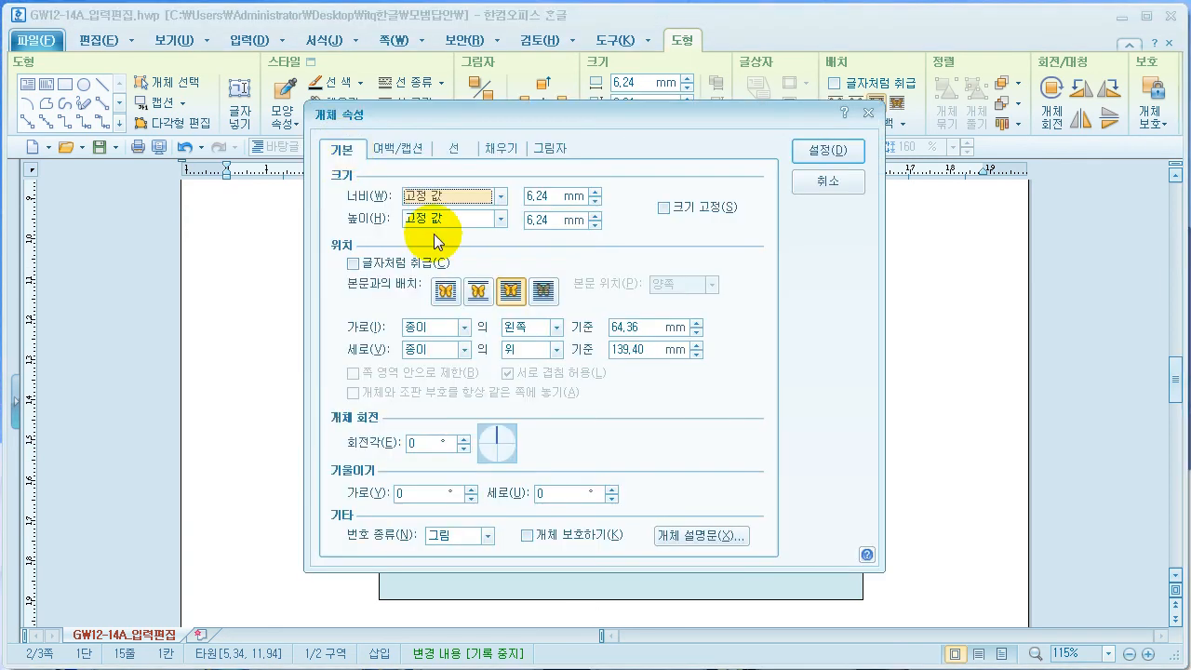
left_click(579, 197)
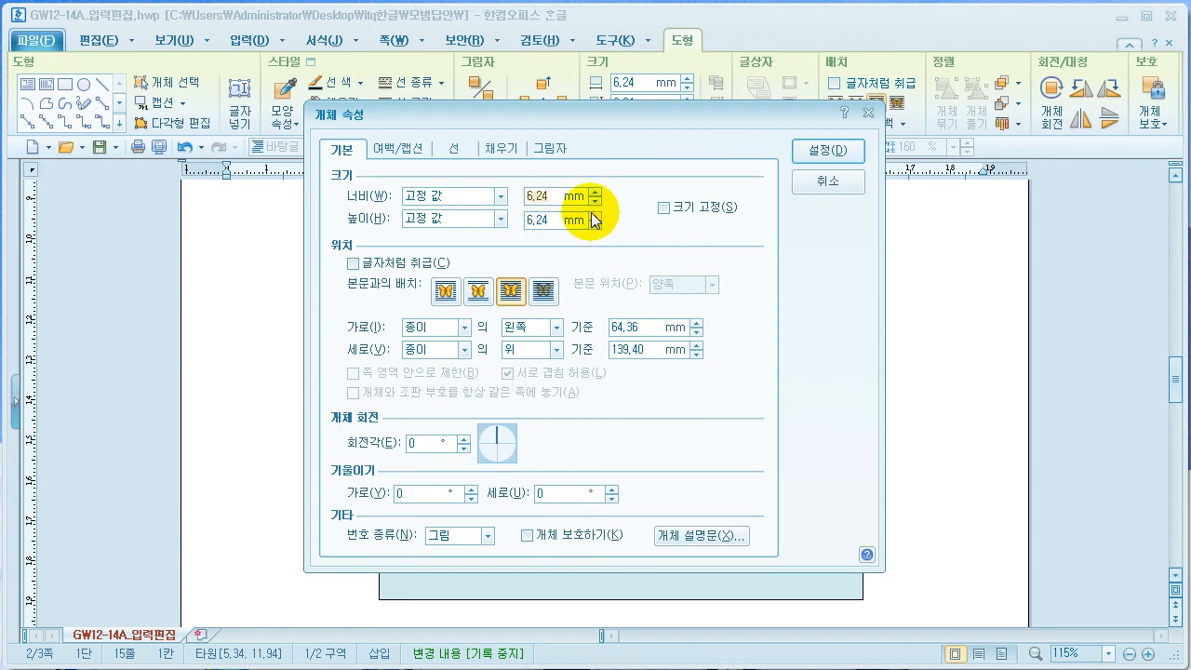
type("8")
key("Tab")
key("Tab")
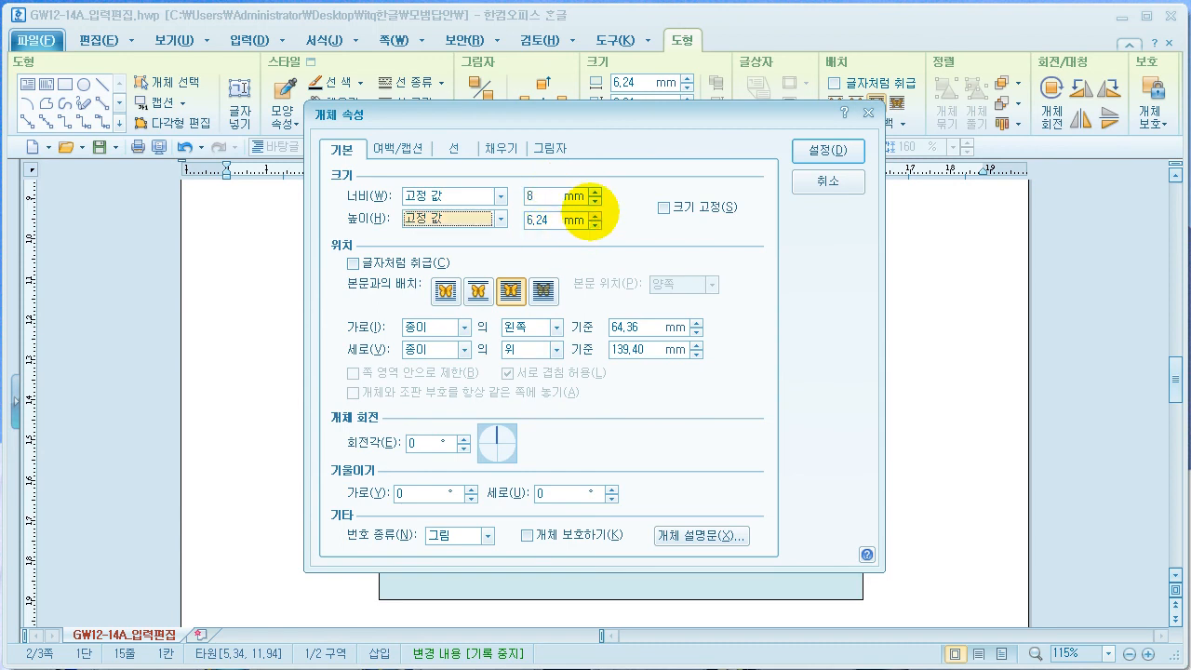
left_click(661, 207)
Fill the 8 mm circle with dark pink and shift it slightly left over the white square's corner
left_click(493, 148)
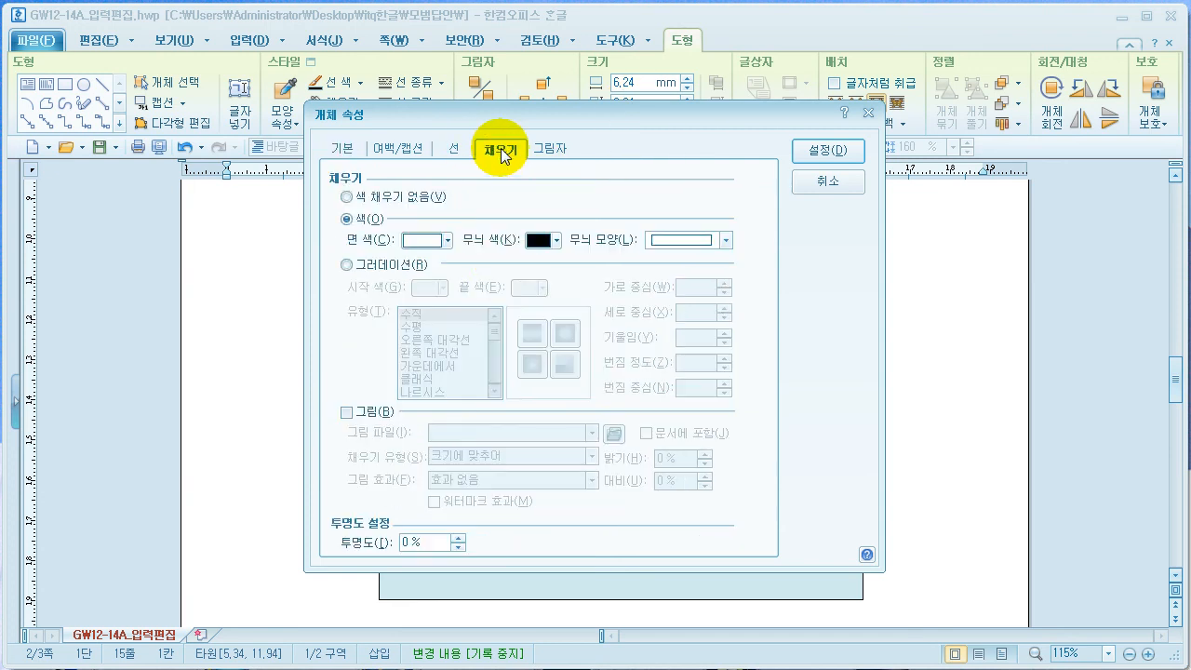
left_click(423, 242)
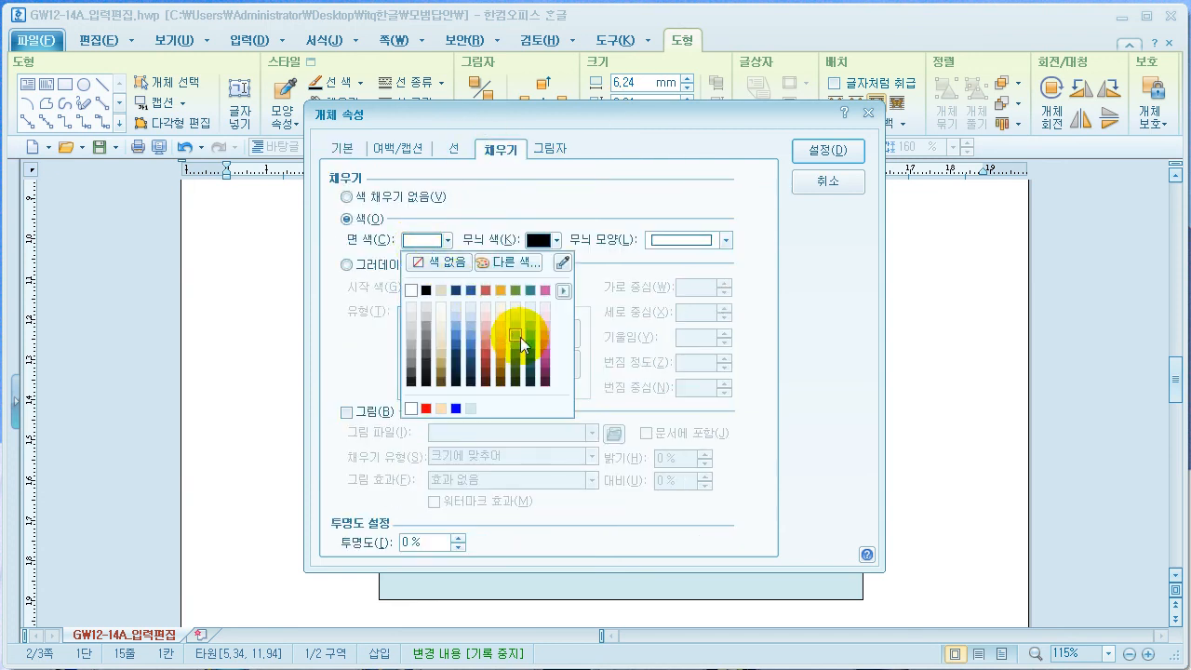
left_click(547, 355)
left_click(833, 151)
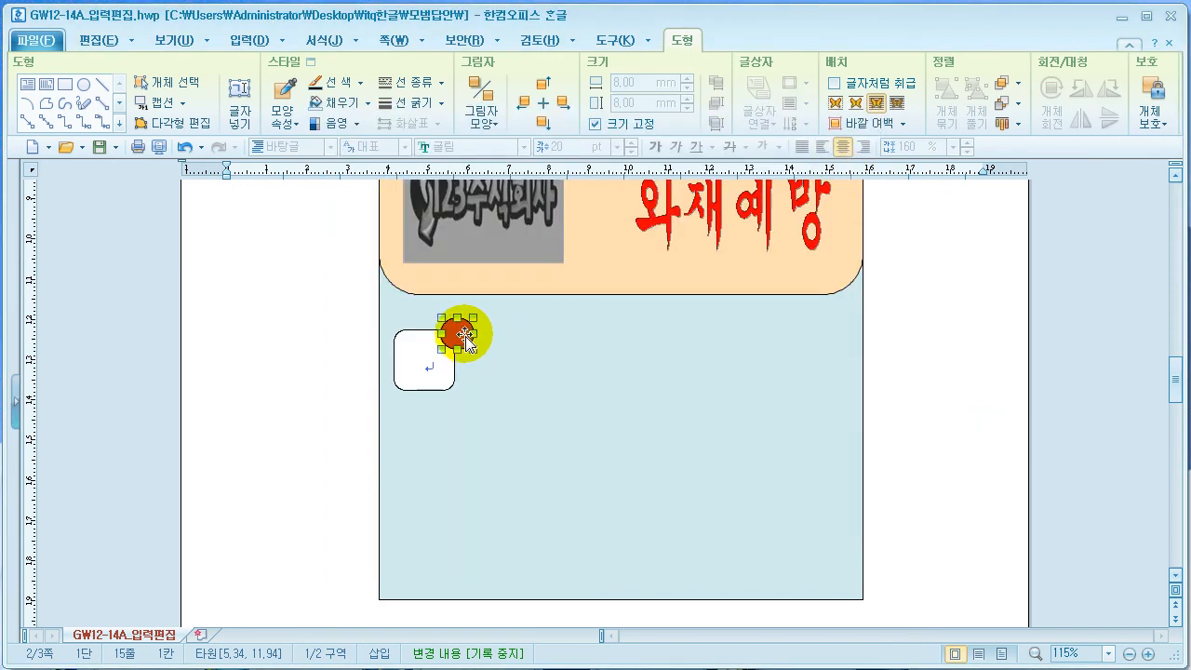
left_click_drag(456, 337, 449, 337)
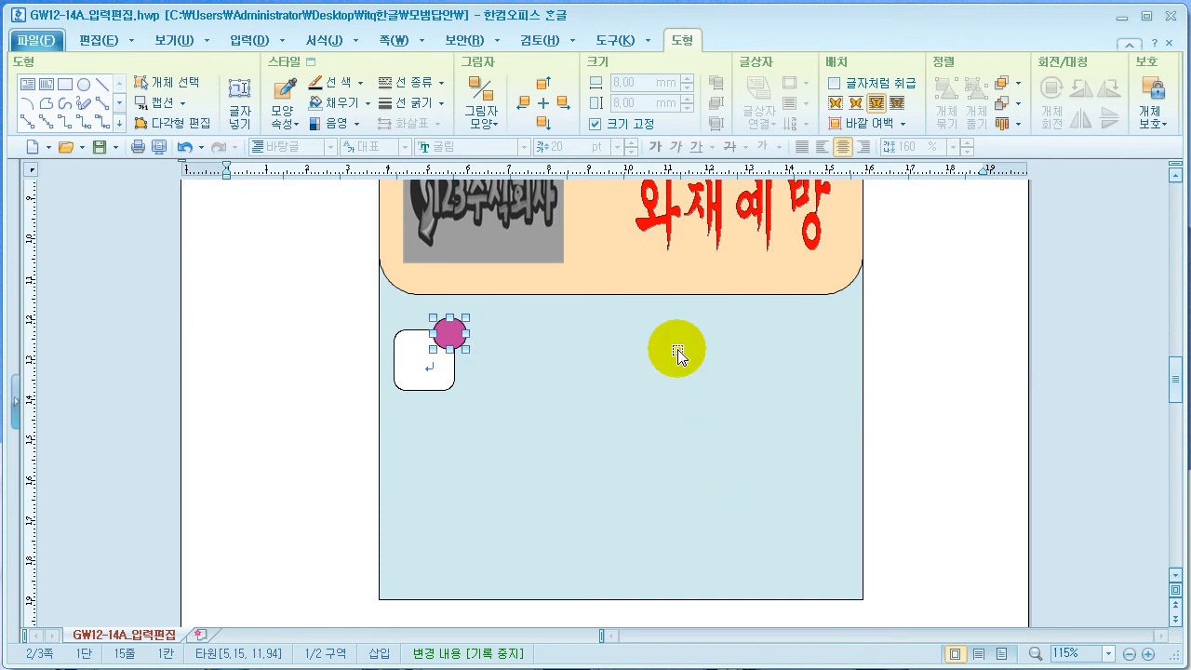
Draw a text box about 90 mm wide and 13 mm high to the right of the white rounded square
left_click(27, 84)
mouse_move(476, 333)
left_mouse_down()
mouse_move(697, 381)
mouse_move(837, 386)
left_mouse_up()
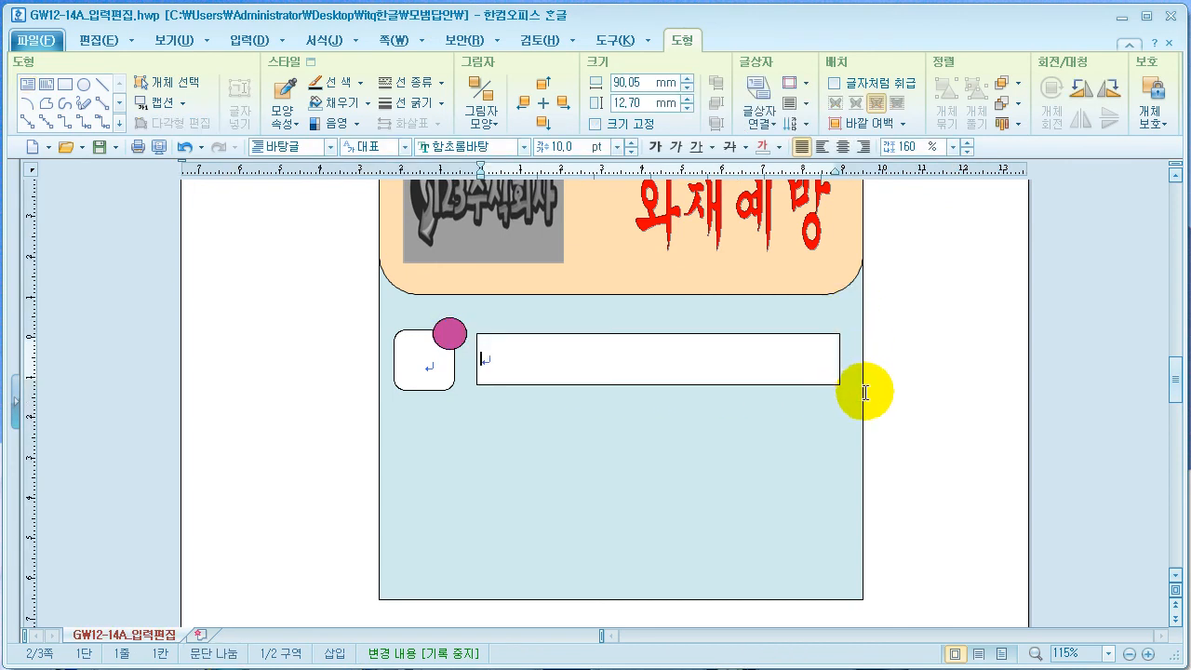
Give the text box a dotted outline and no color fill (색 채우기 없음)
right_click(487, 360)
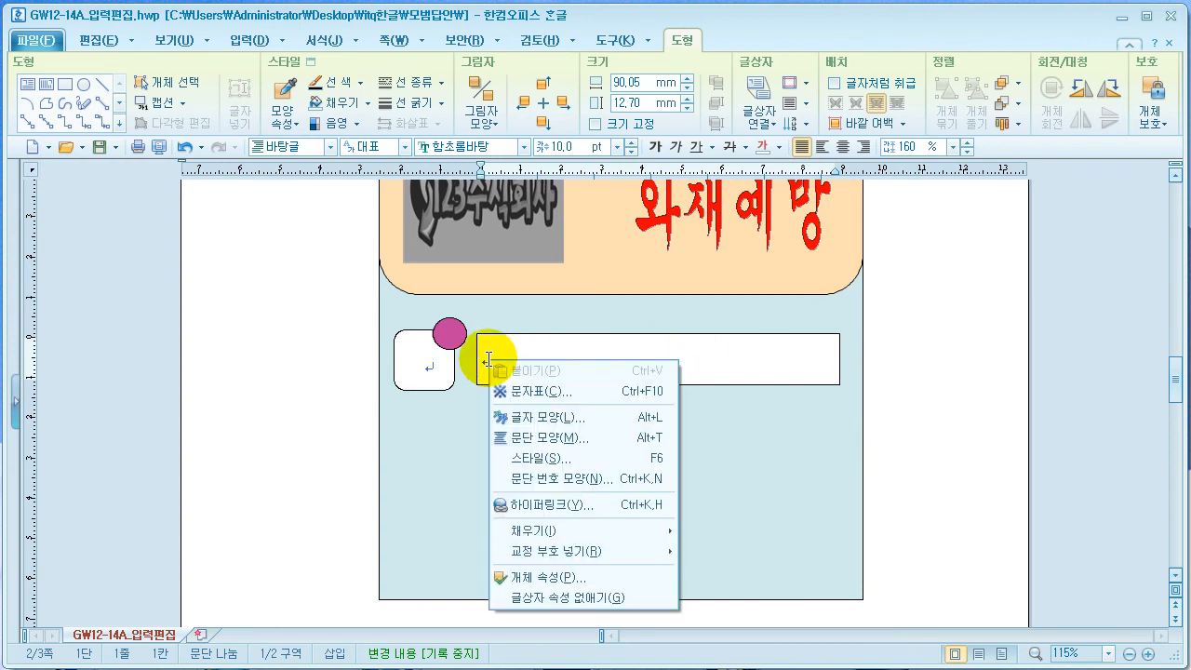
left_click(538, 576)
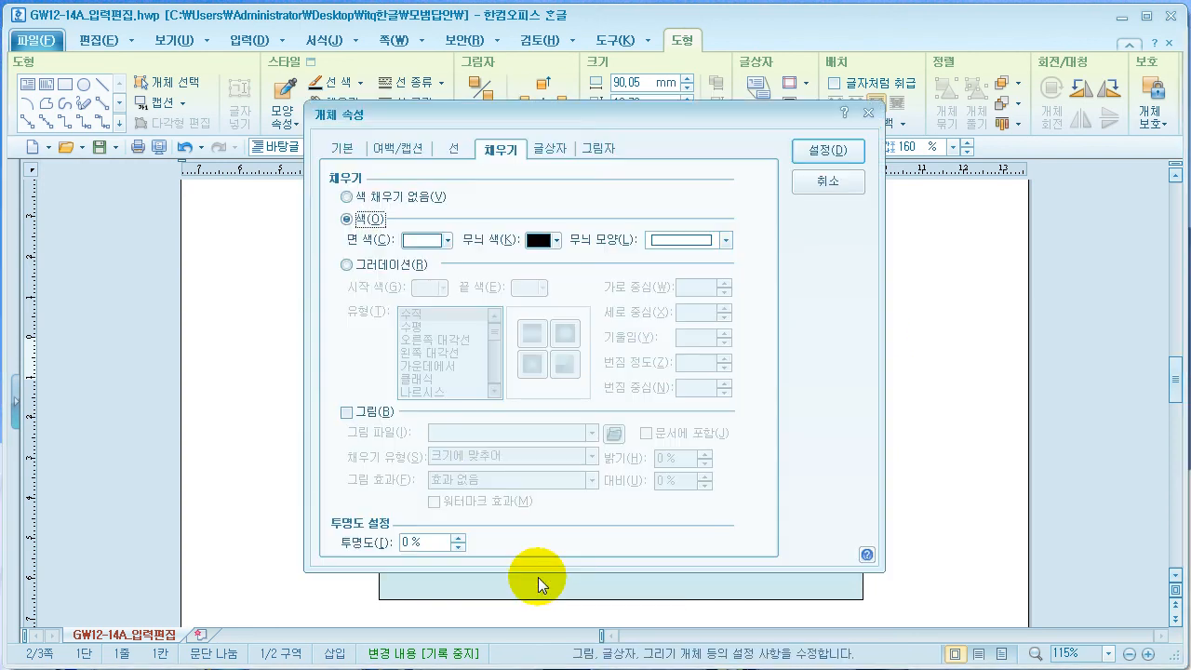
left_click(344, 148)
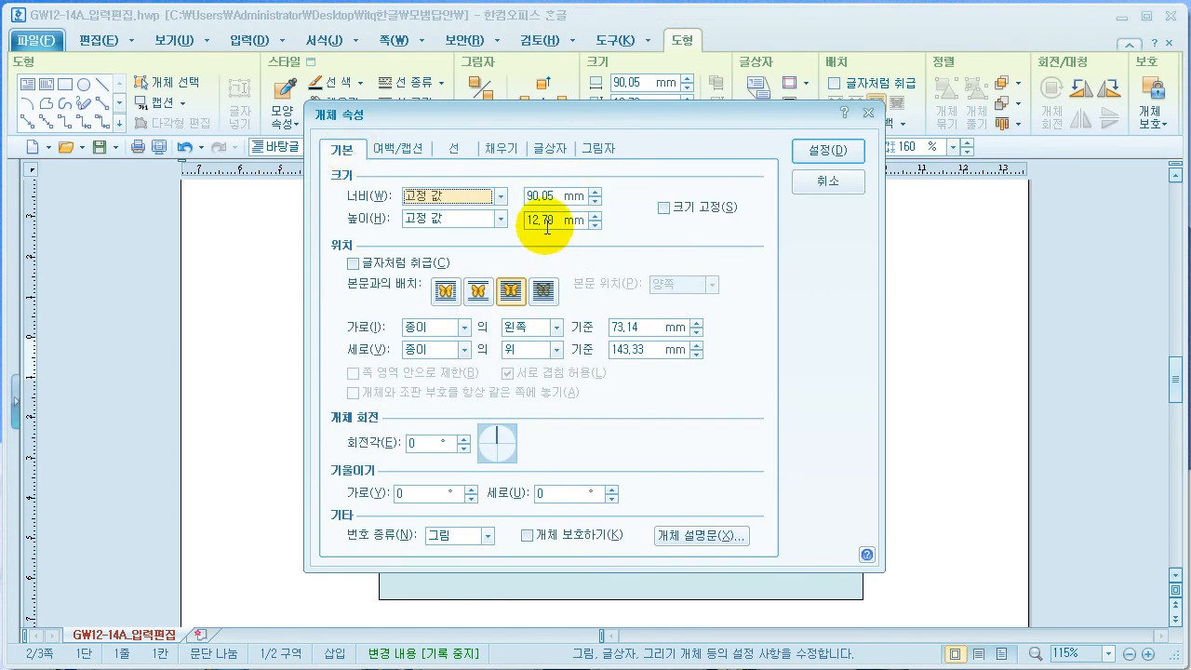
left_click(459, 148)
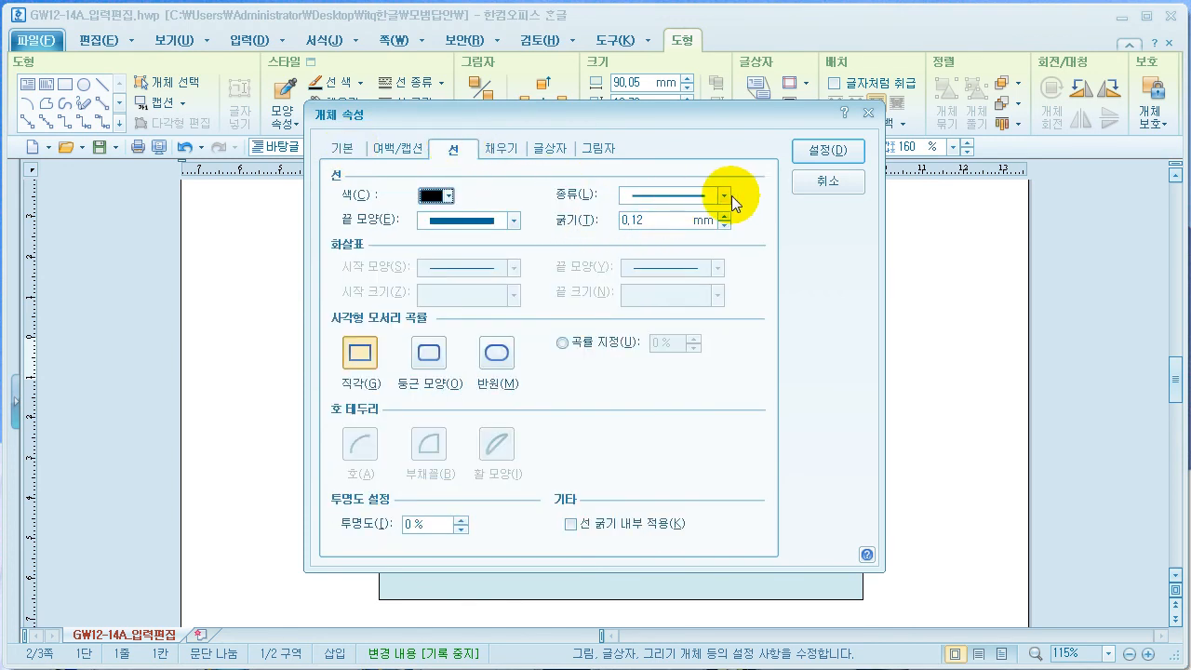
left_click(726, 194)
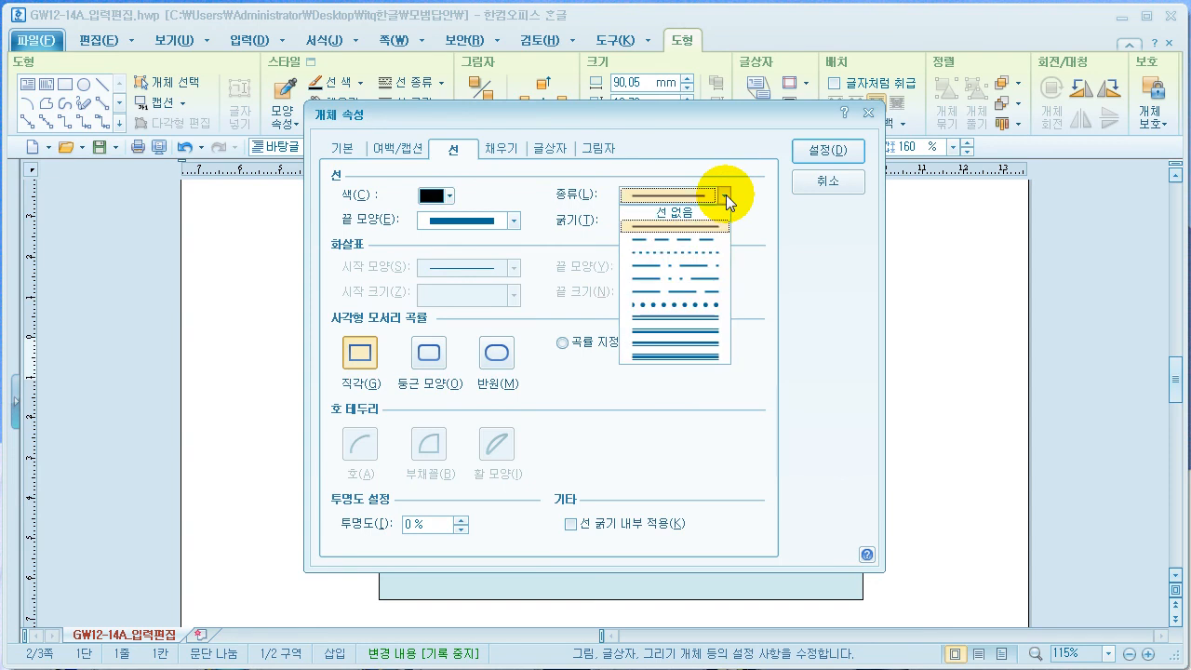
left_click(692, 253)
left_click(498, 147)
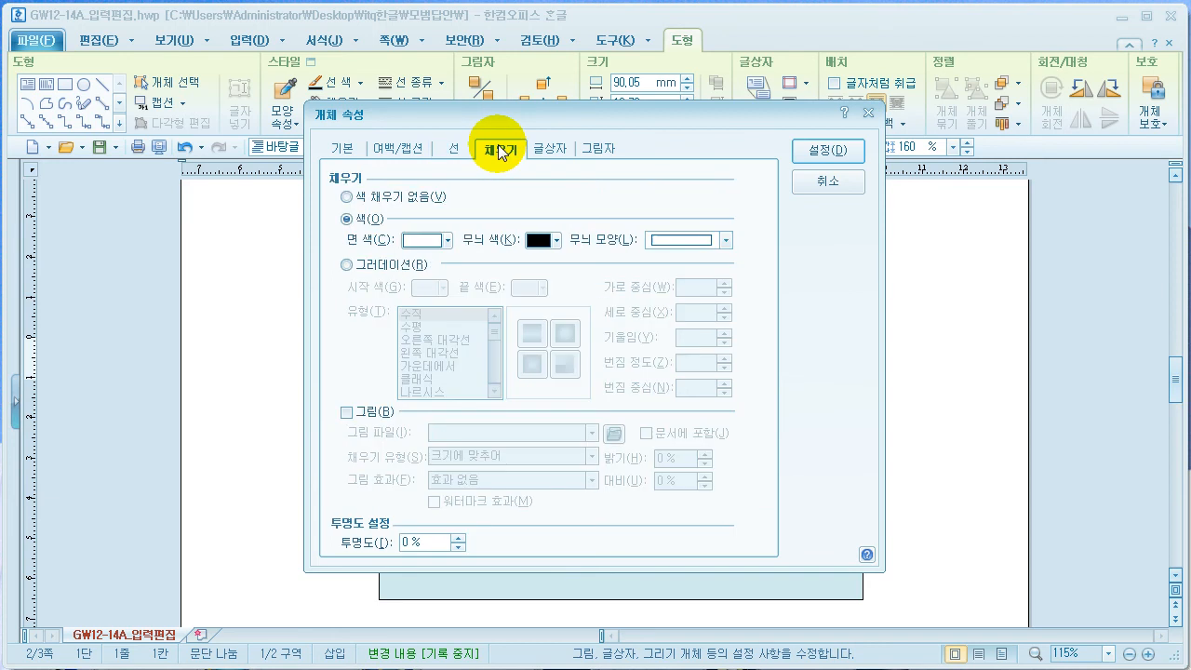
left_click(347, 197)
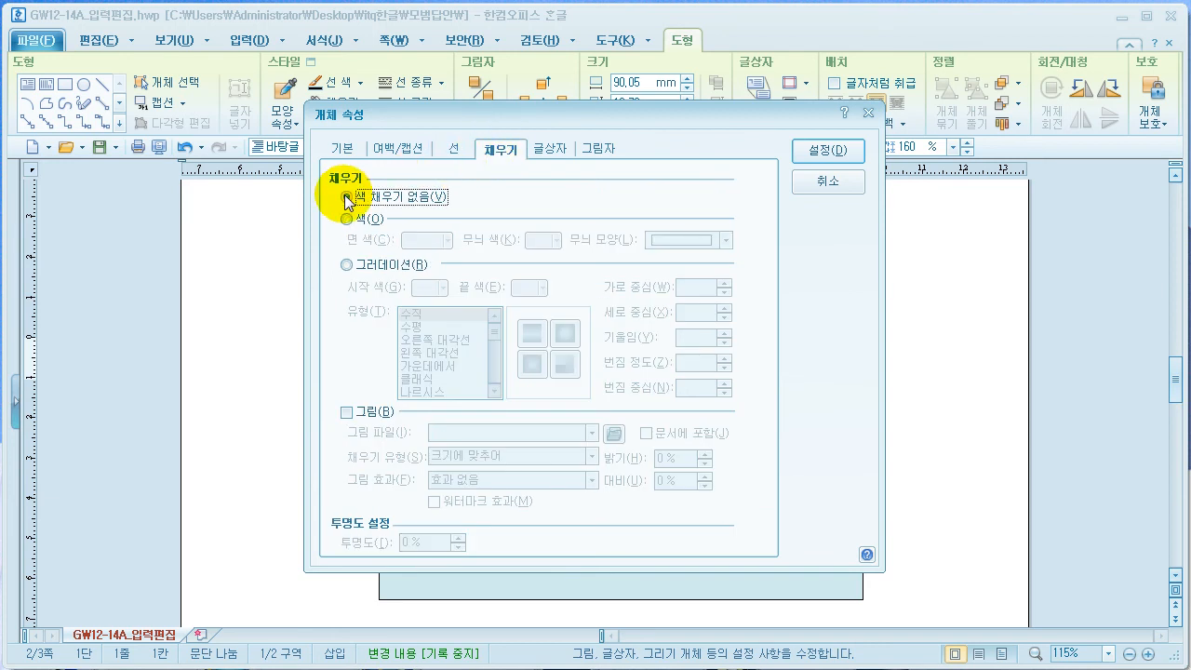
left_click(827, 149)
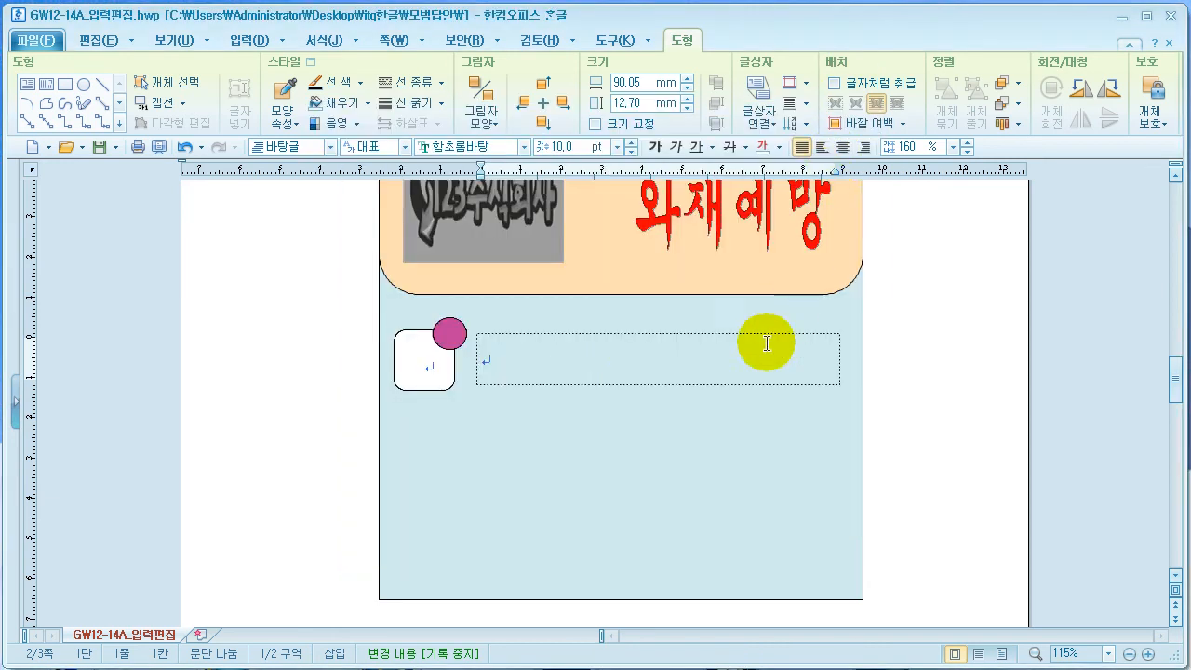
Format the text box's text in 돋움 at 16 pt with center alignment
left_click(524, 147)
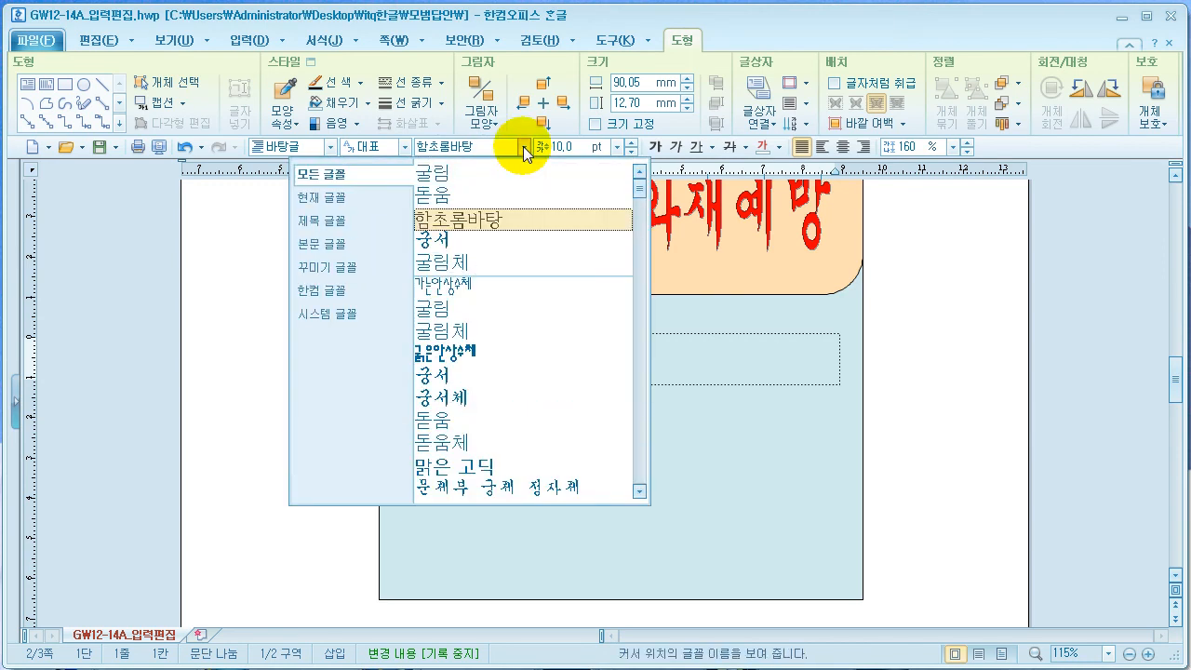
left_click(441, 192)
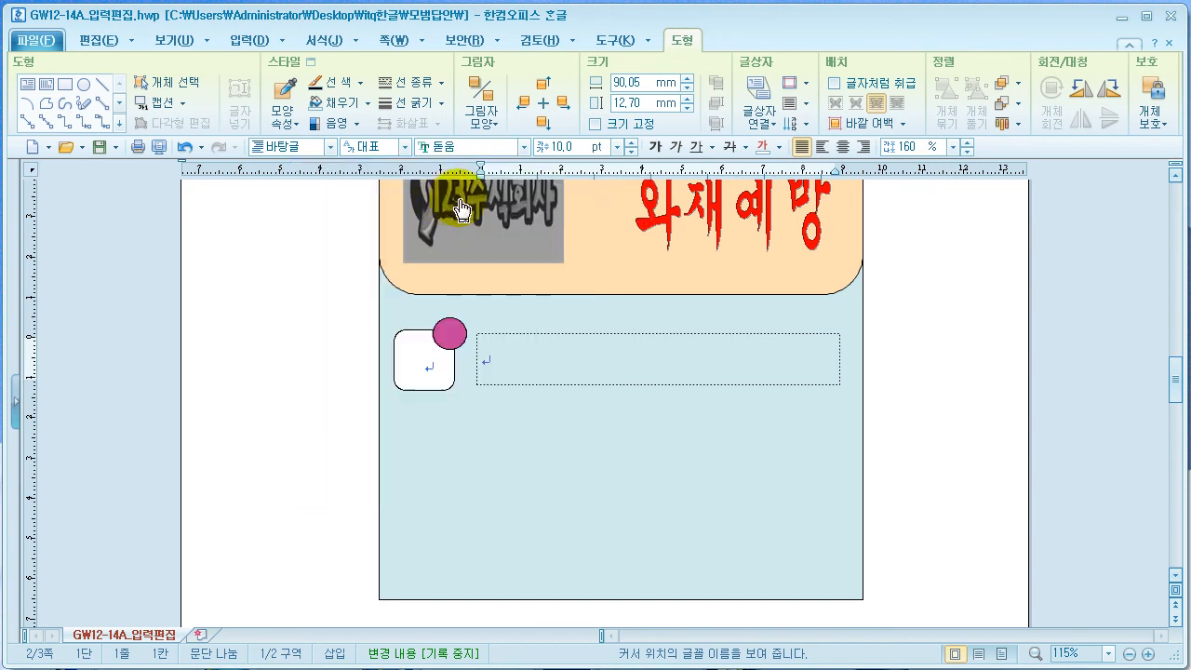
left_click(559, 146)
type("16")
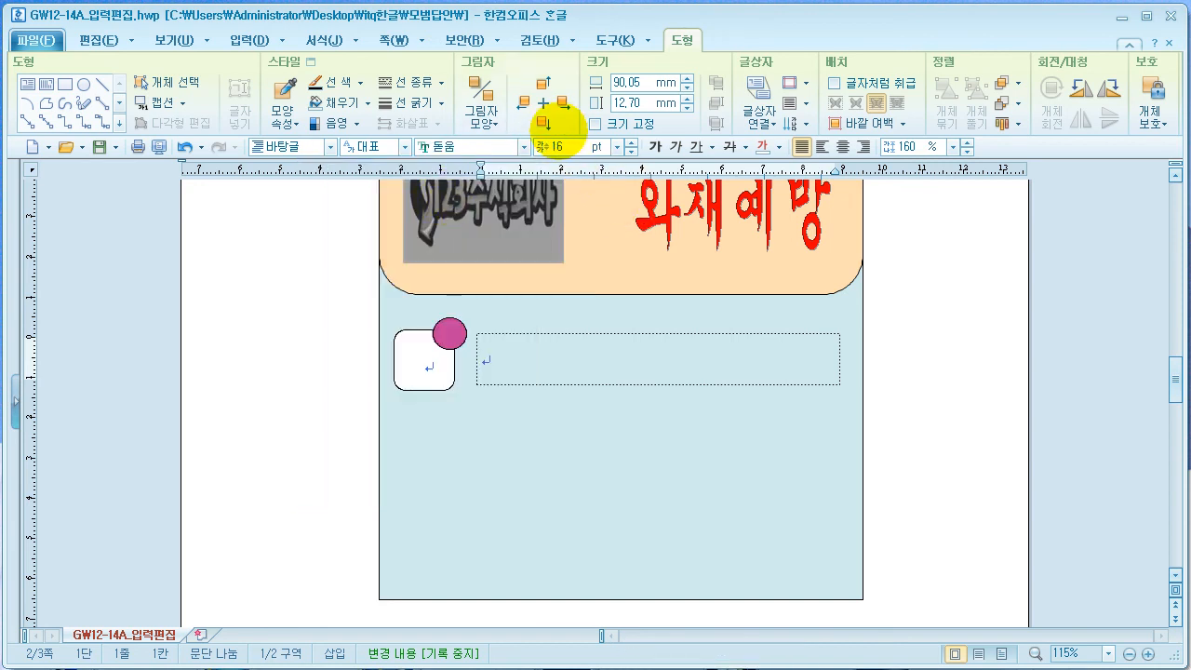
key("Return")
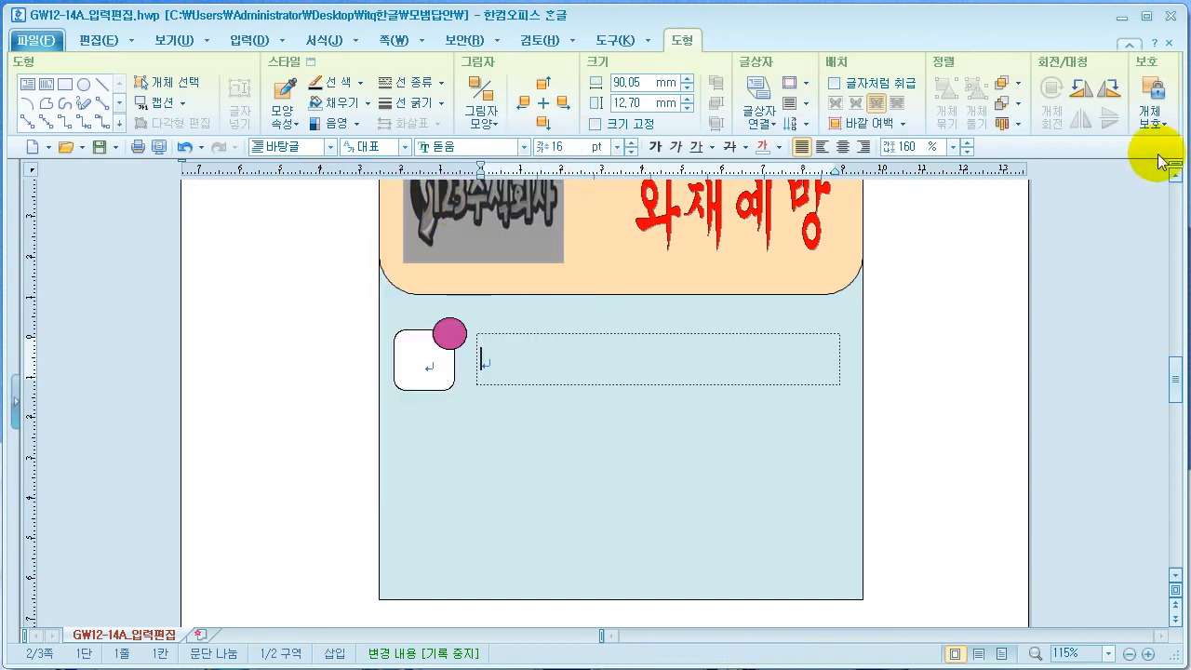
left_click(842, 147)
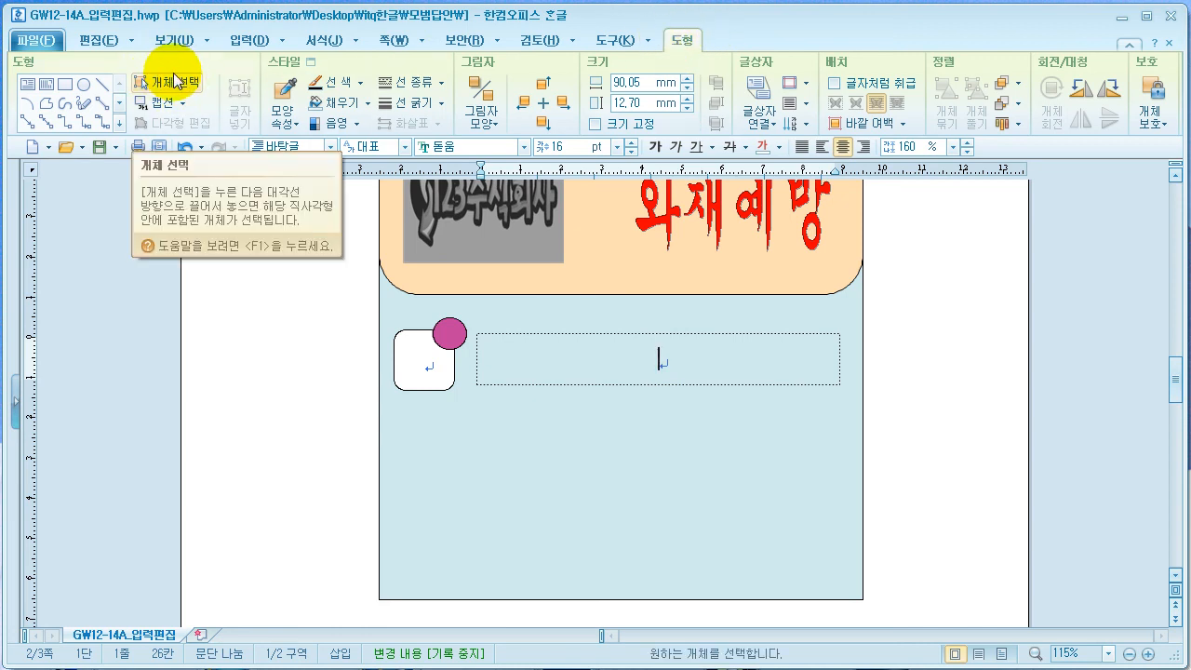
Copy the white square, pink circle and dotted text box together twice, straight down, to make three evenly spaced rows
left_click(173, 86)
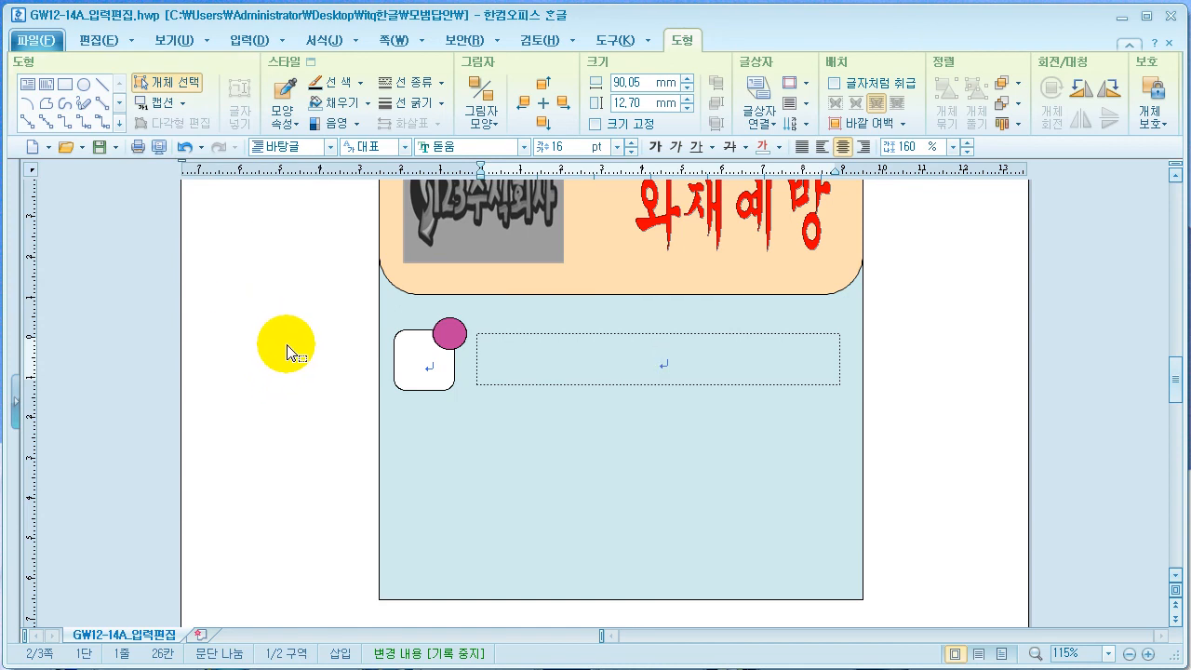
left_click_drag(538, 383, 930, 437)
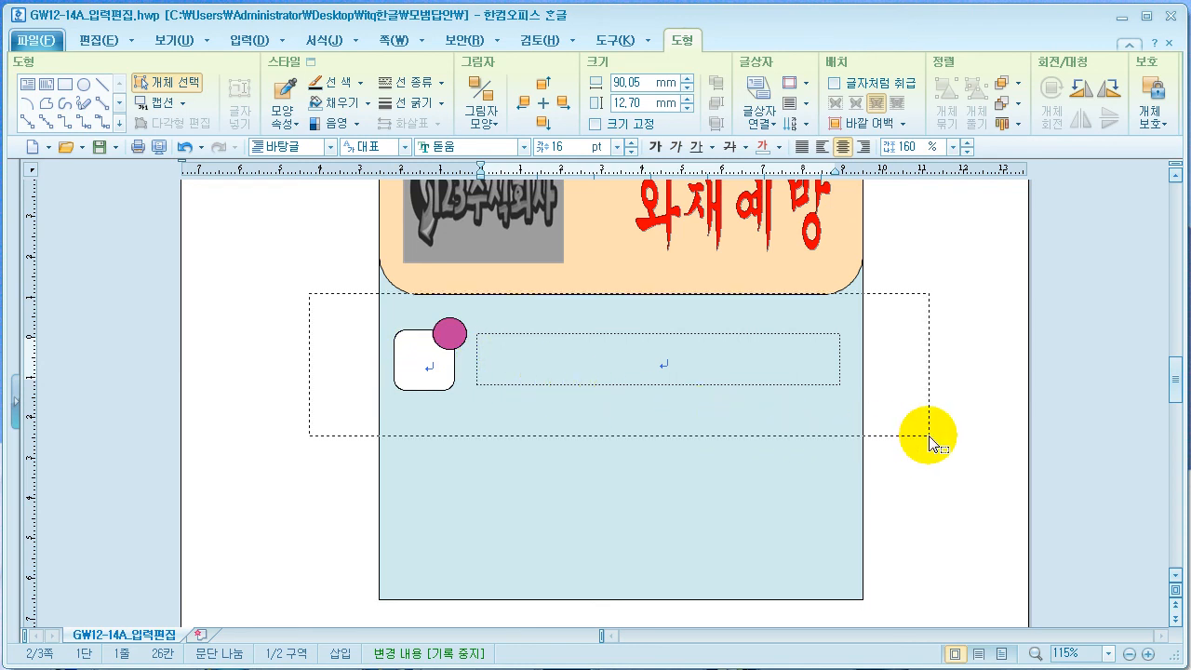
left_click_drag(929, 437, 930, 437)
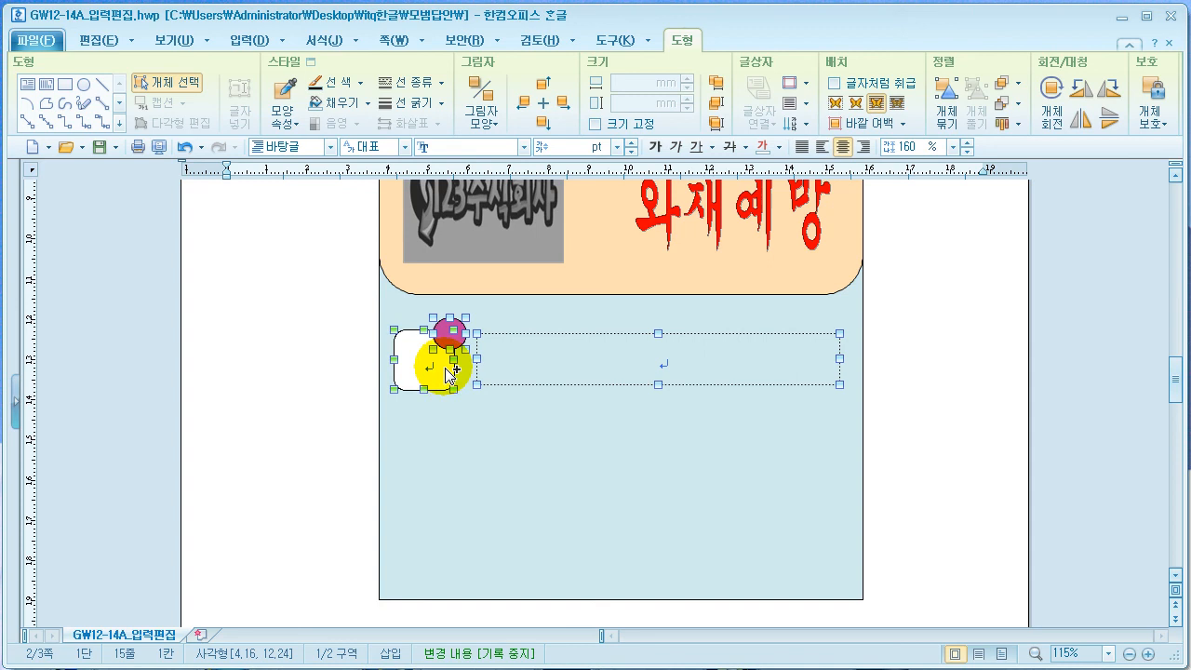
left_click_drag(446, 368, 454, 454)
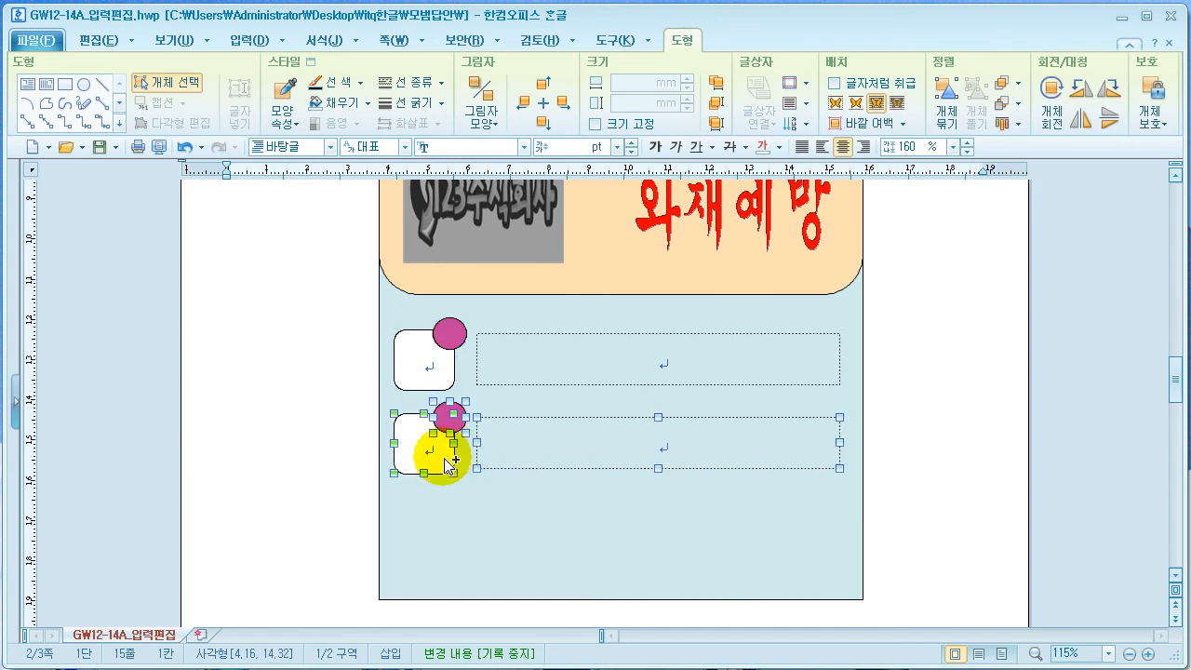
left_click_drag(453, 459, 448, 547)
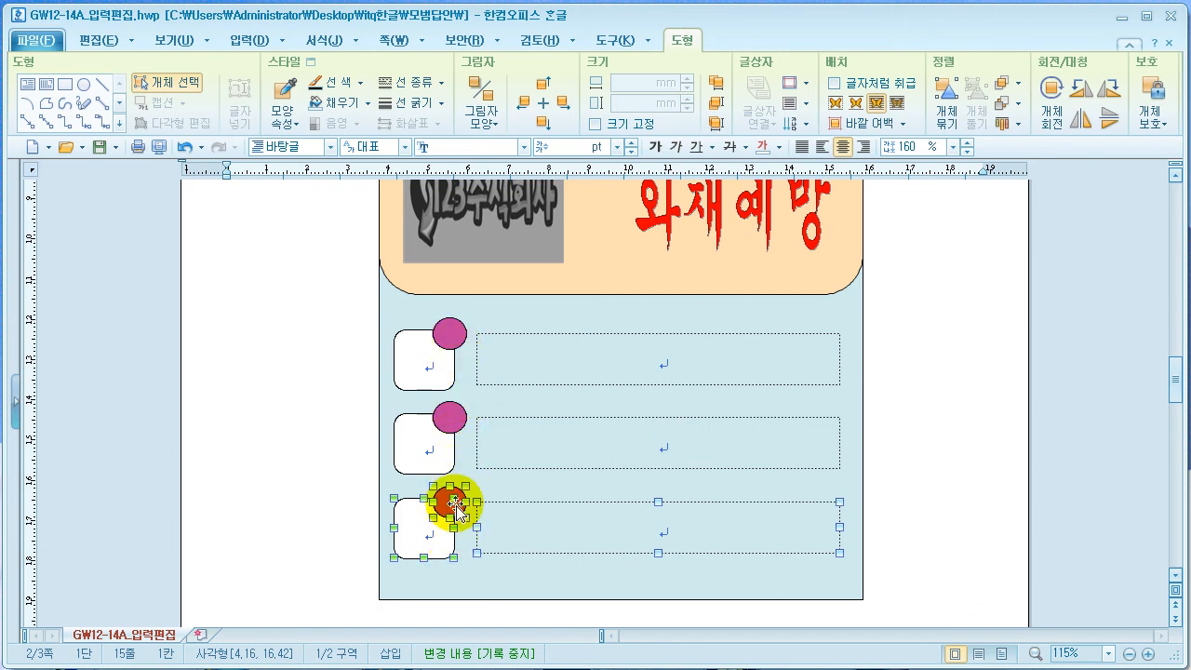
Change the second row's circle to a lighter pink face color, one shade above the first circle's
left_click(454, 419)
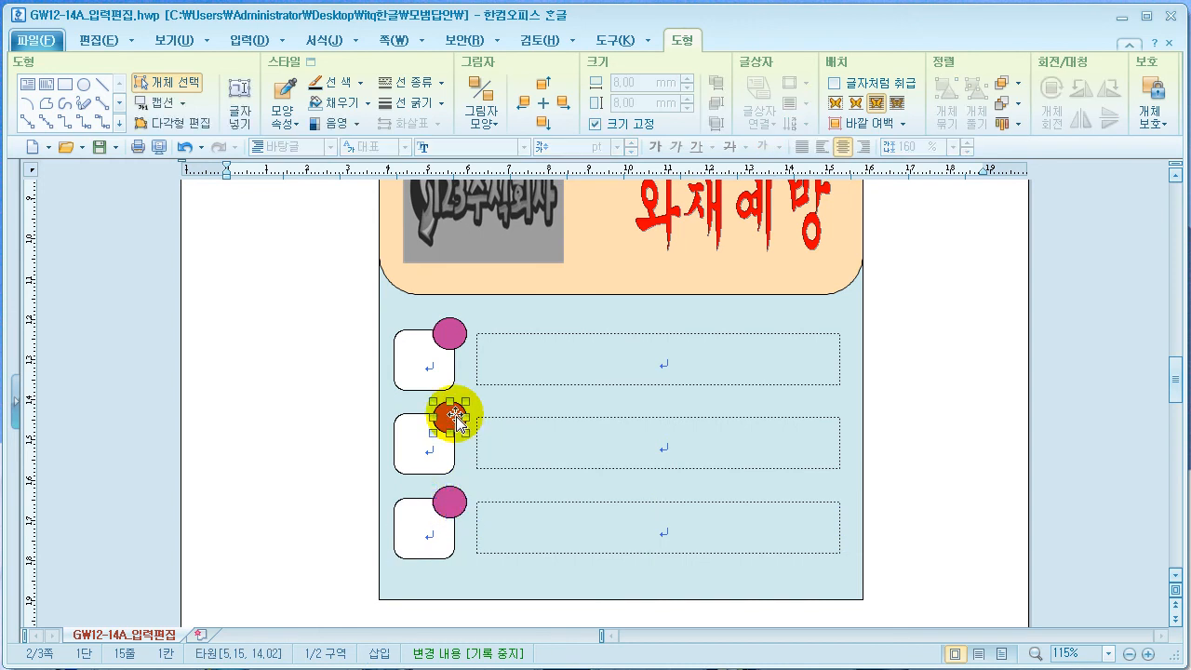
double_click(456, 419)
left_click(428, 239)
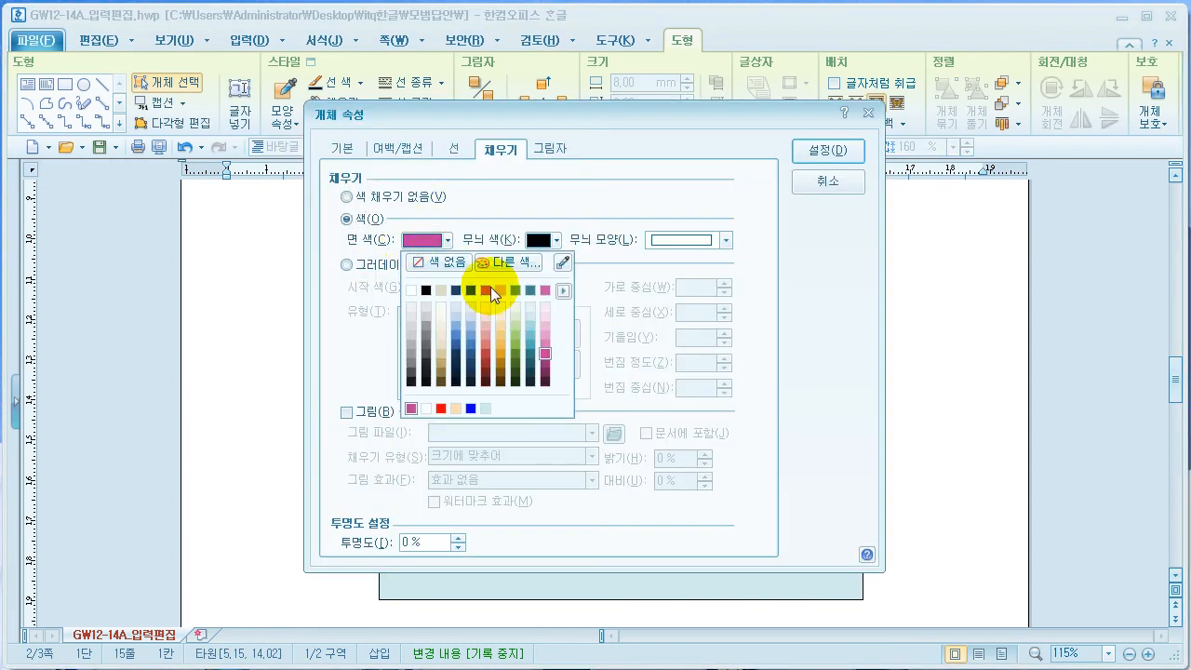
left_click(544, 343)
left_click(809, 150)
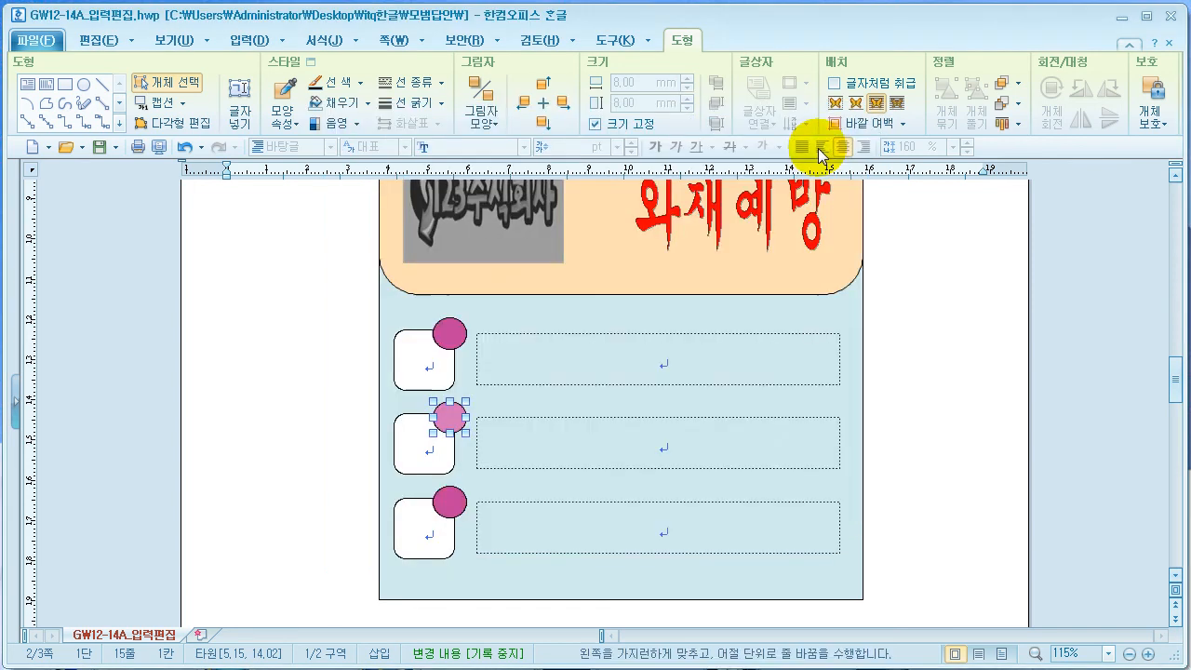
Change the third row's circle to a still lighter pink face color than the second circle's
double_click(451, 498)
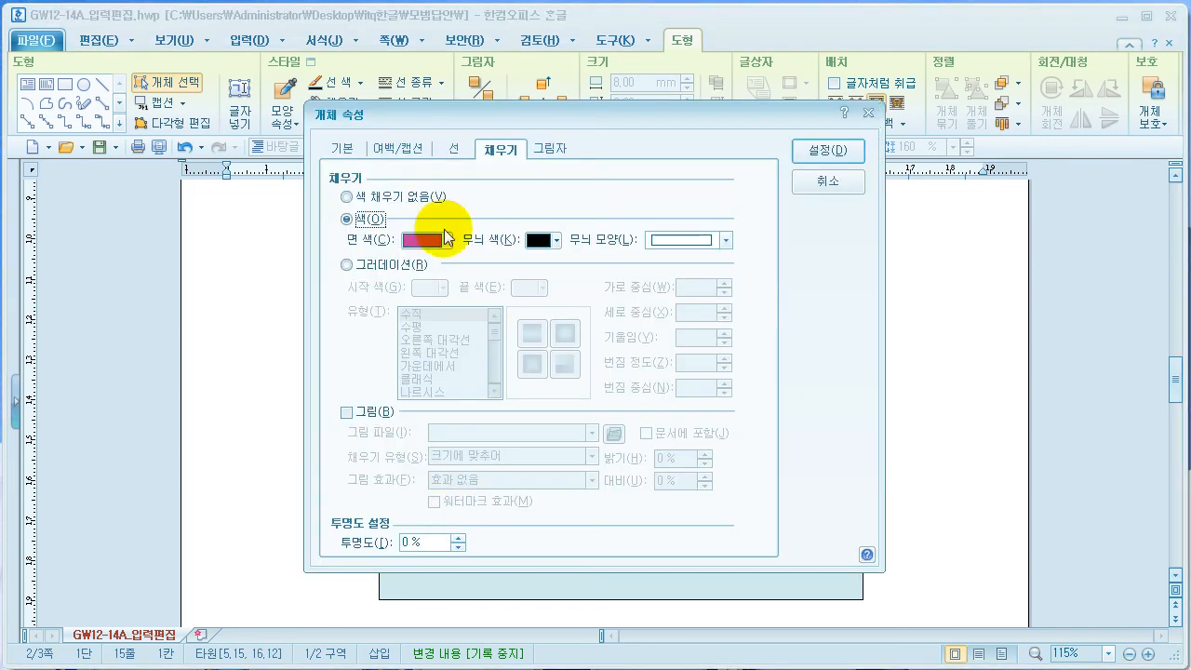
left_click(423, 244)
left_click(542, 335)
left_click(812, 152)
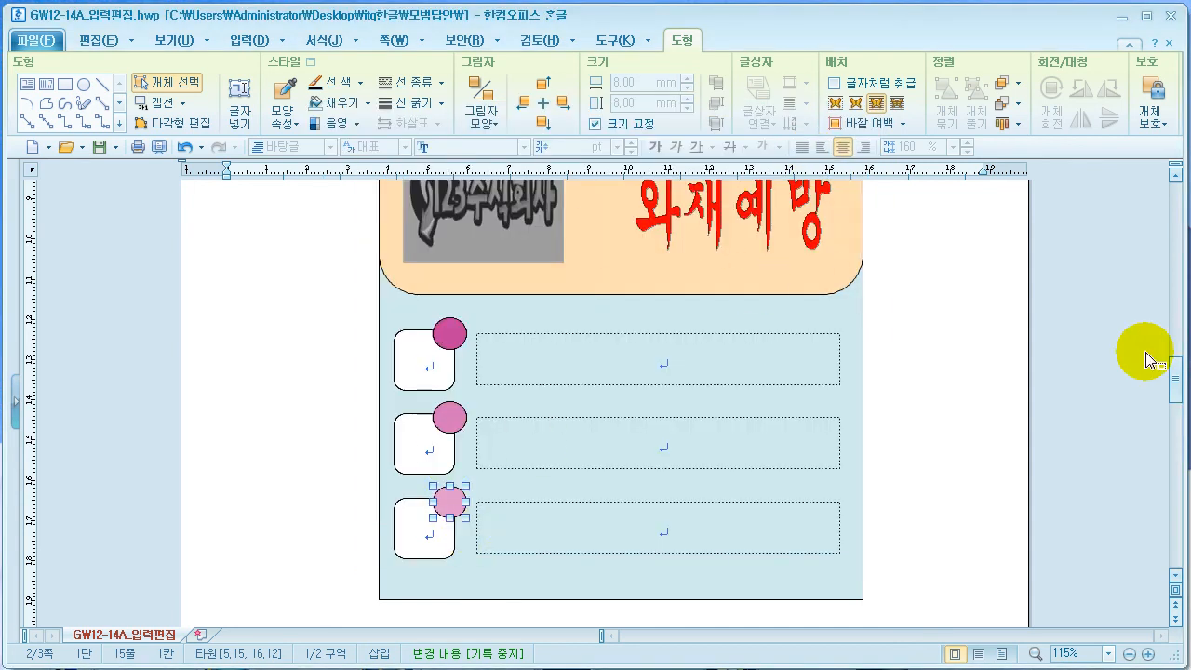
Number the three white rounded squares 1, 2 and 3 from the first row to the third
left_click(426, 372)
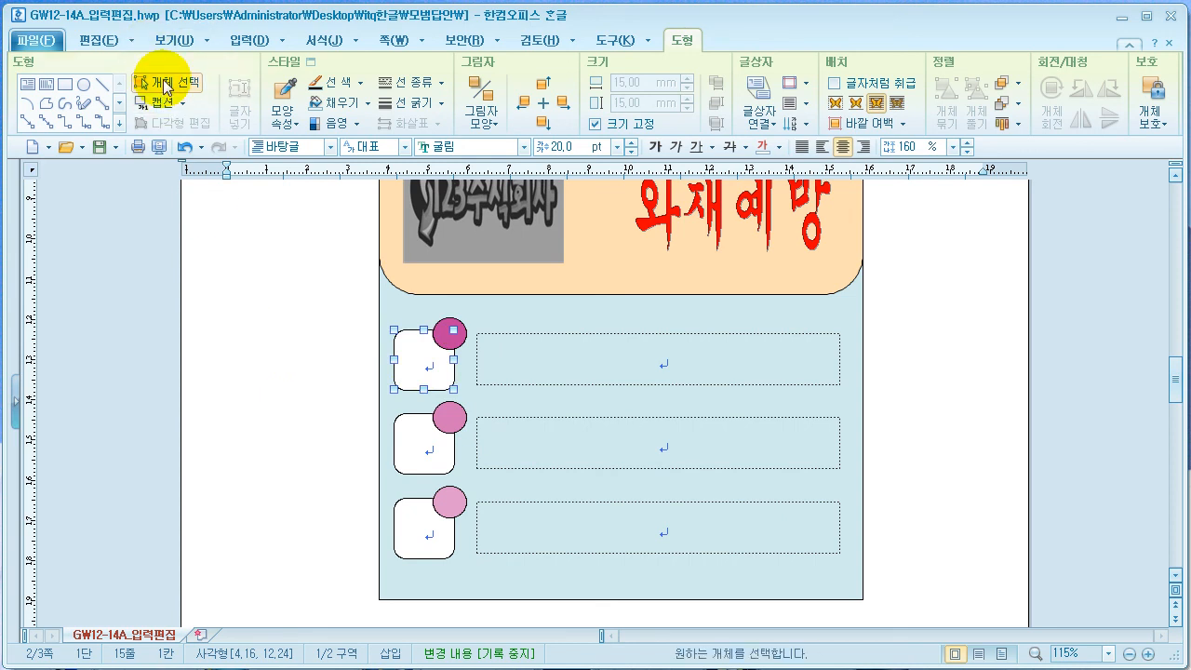
left_click(274, 367)
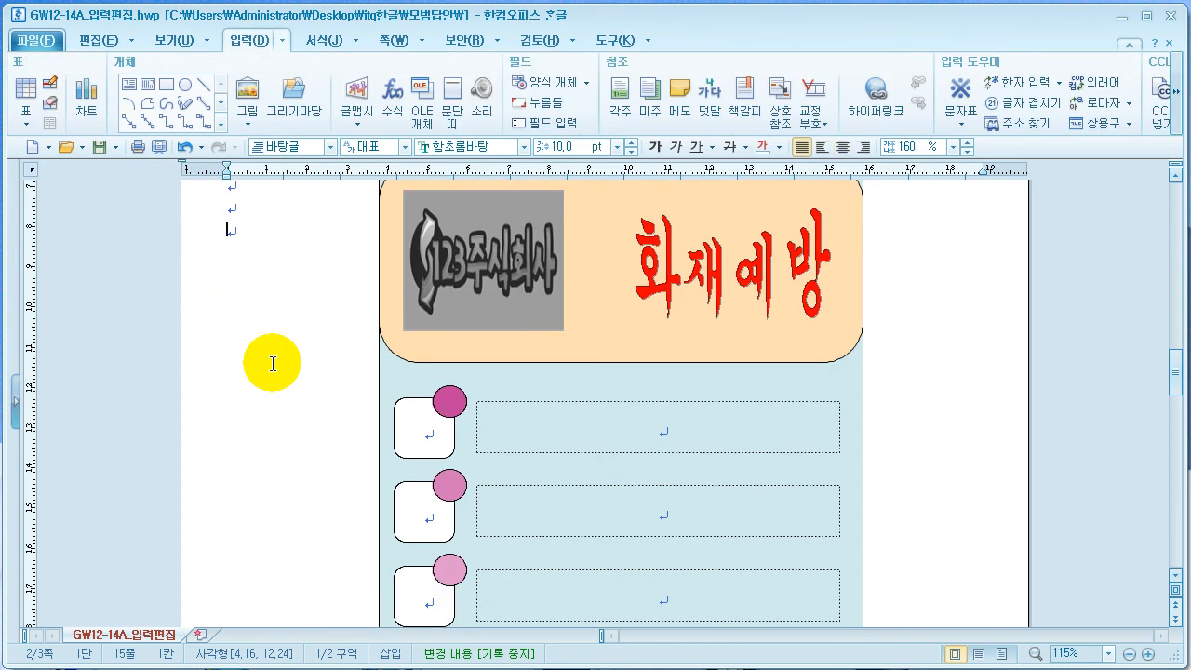
left_click(418, 430)
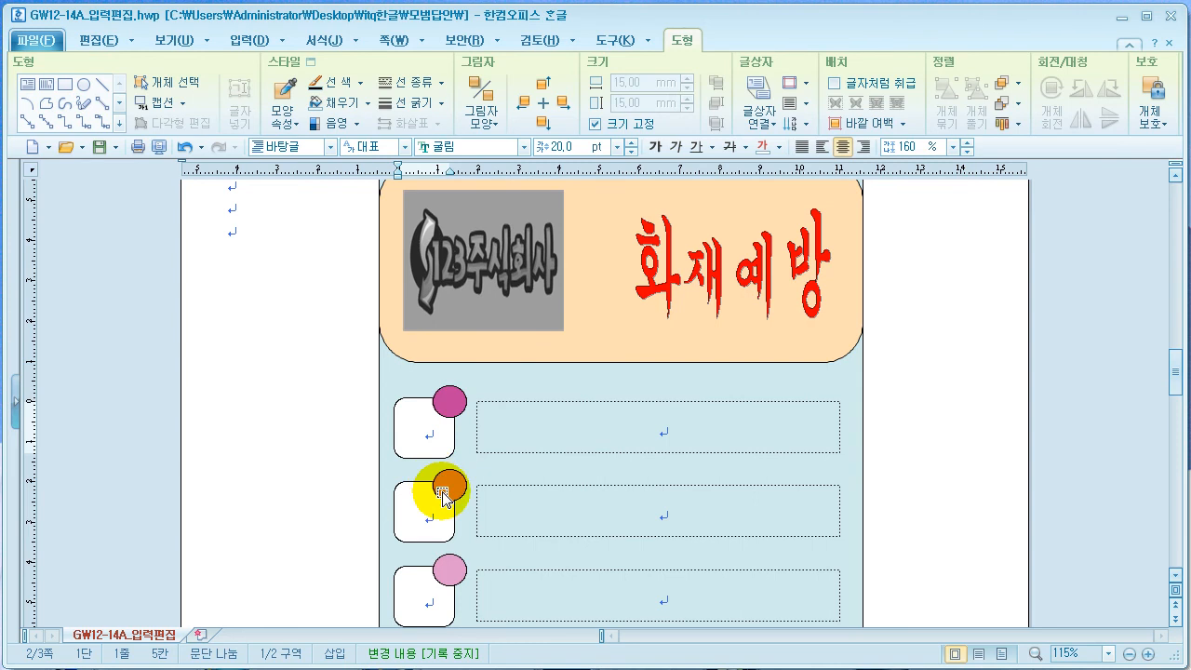
type("1")
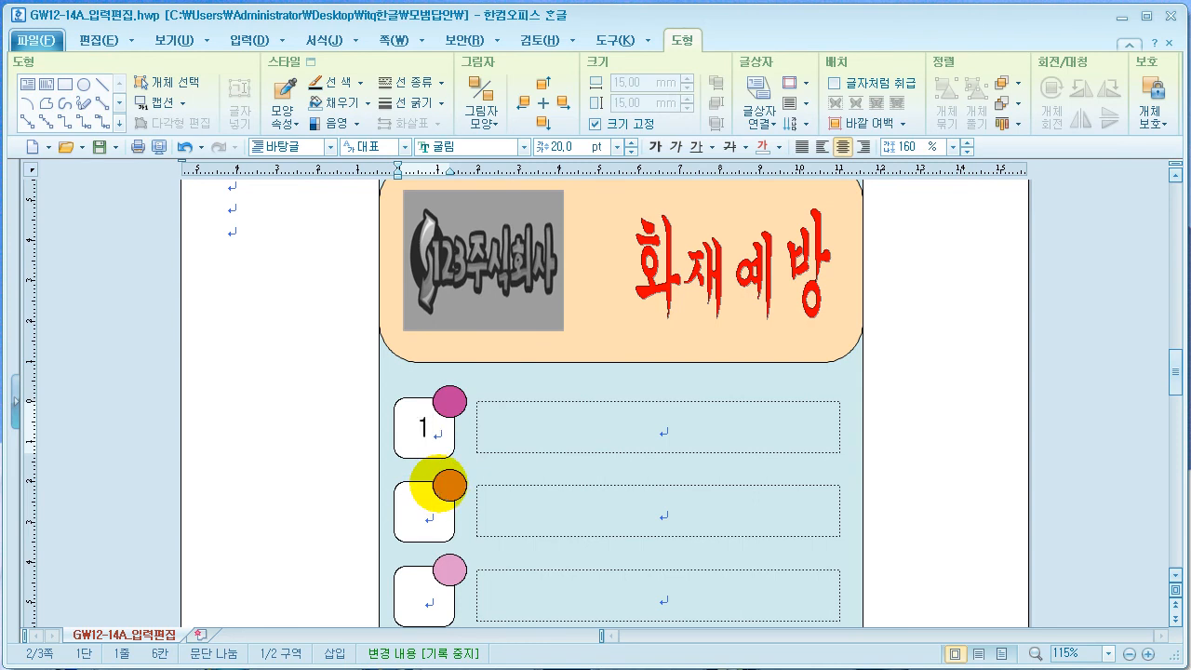
left_click(436, 490)
key("Down")
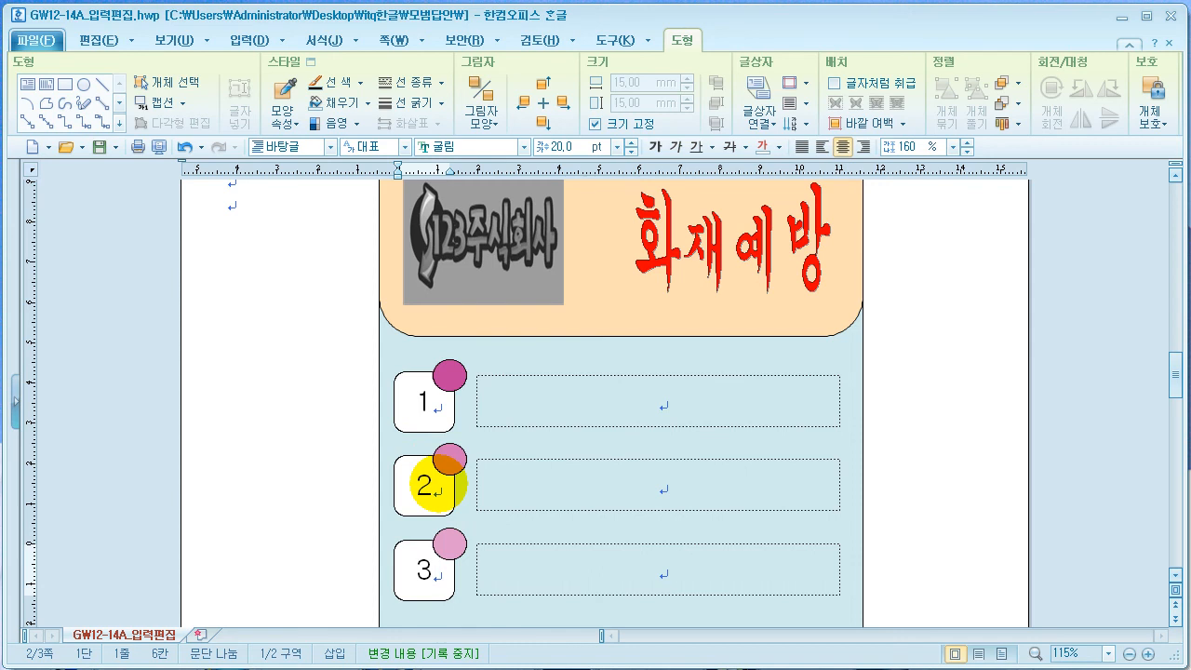
Fill the dotted text boxes with 손잡이 in row 1 and 바람은 in row 2, continuing to row 3
left_click(670, 398)
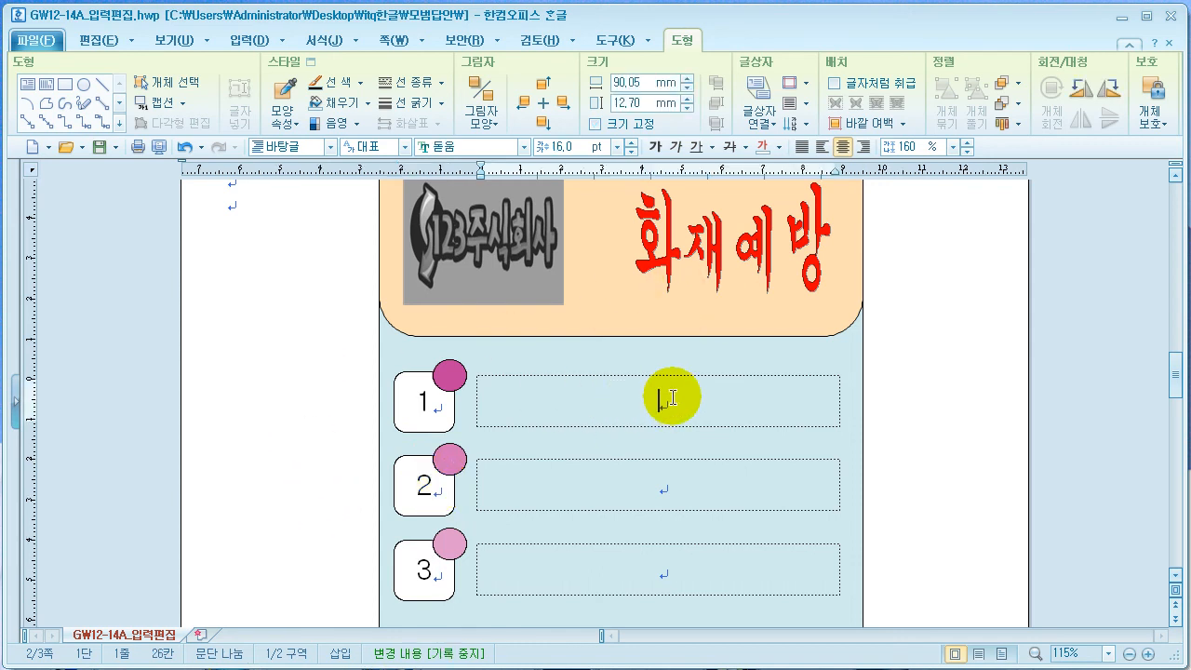
type("손잡이")
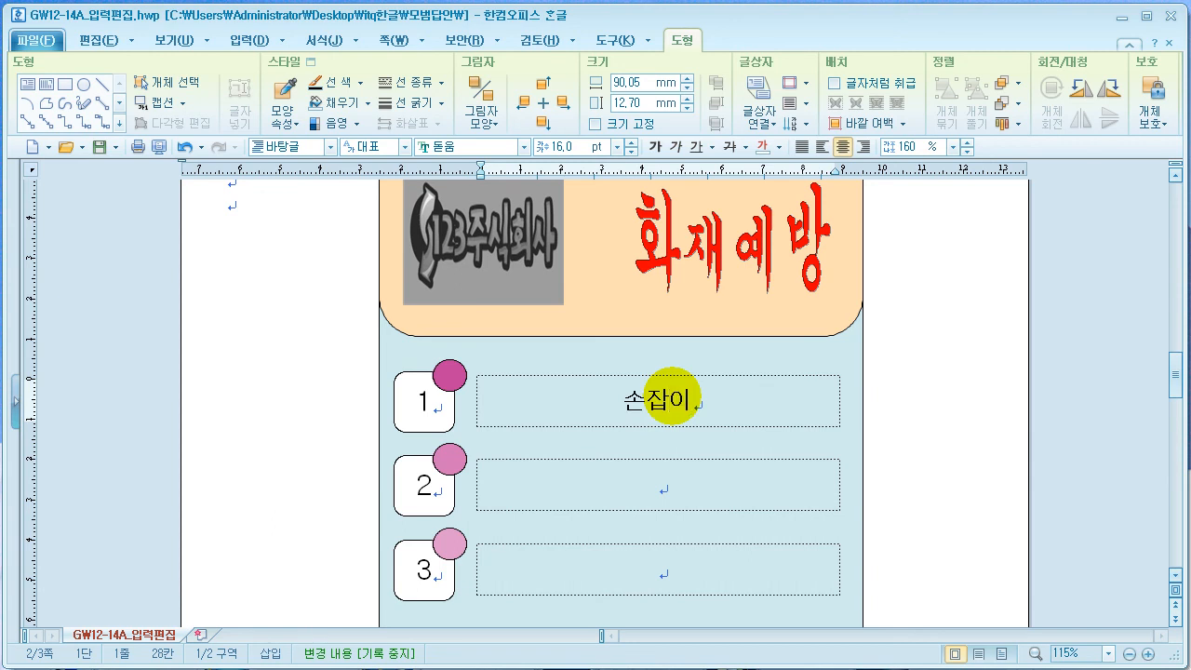
key("Down")
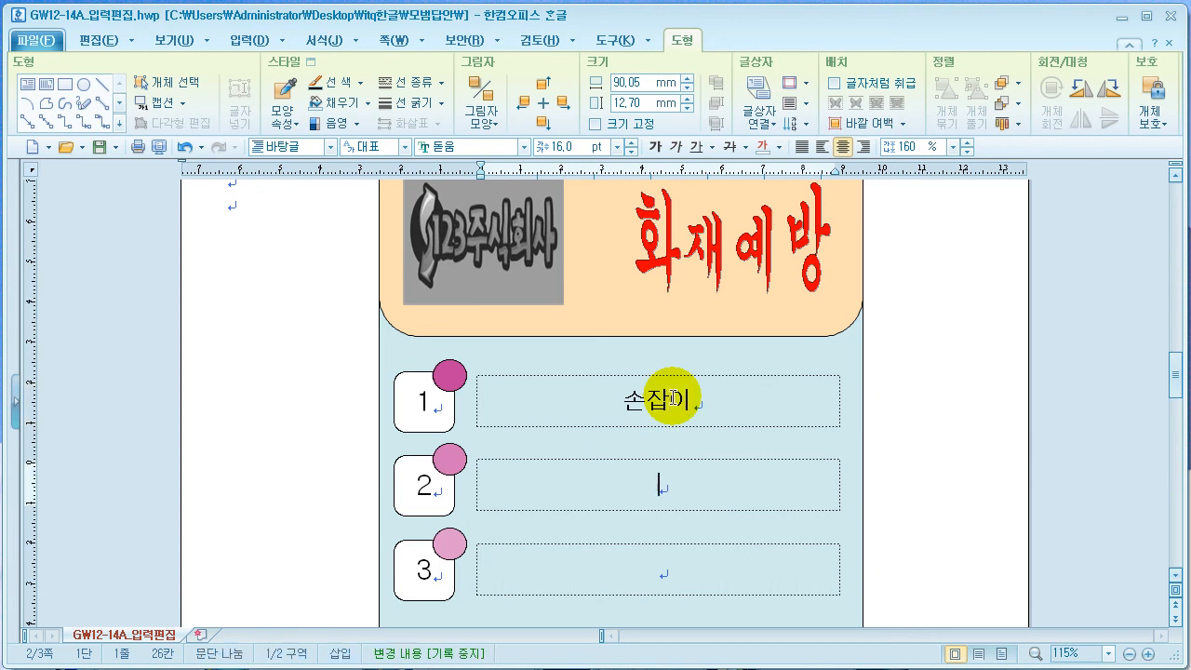
type("바람은")
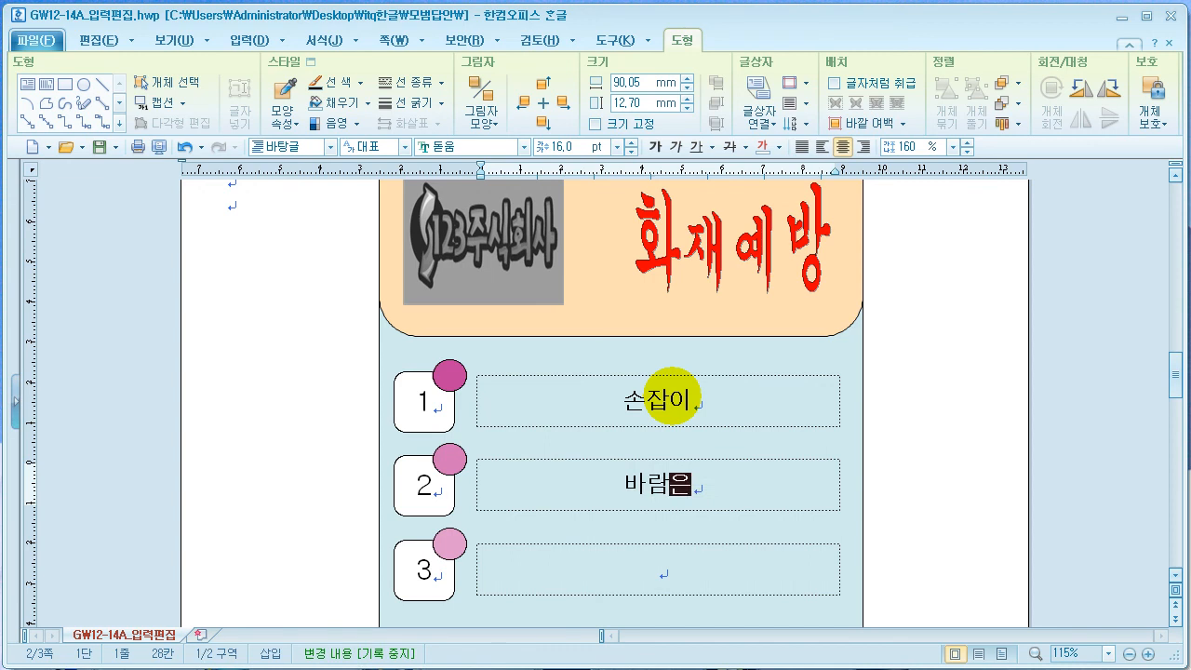
key("Down")
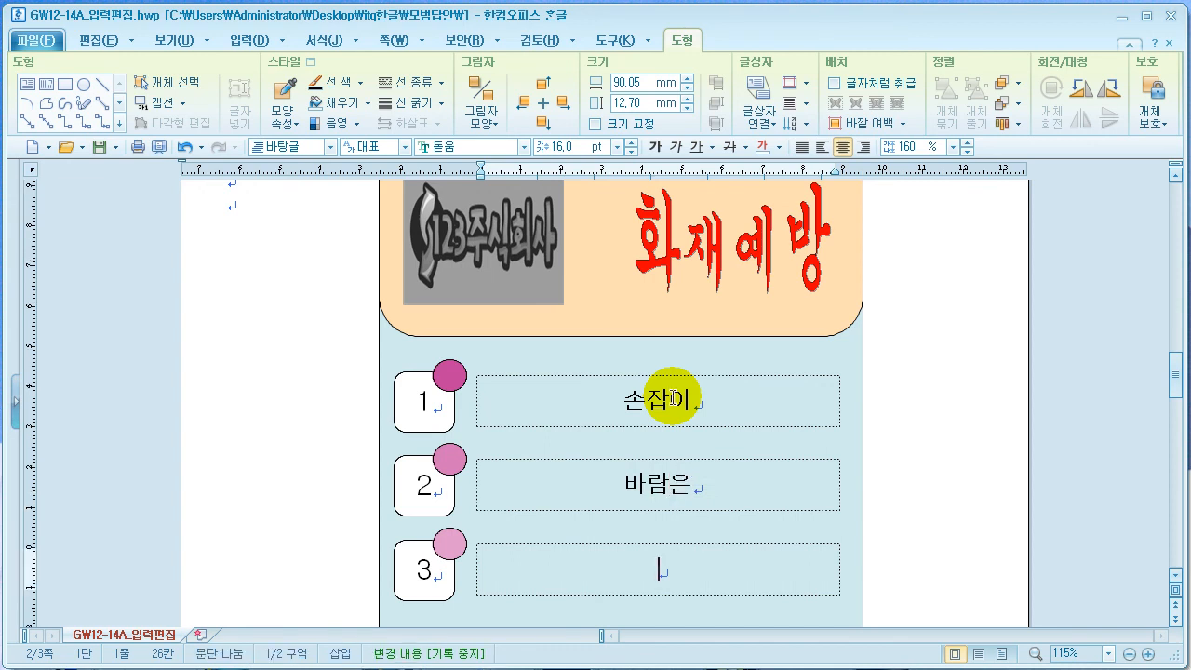